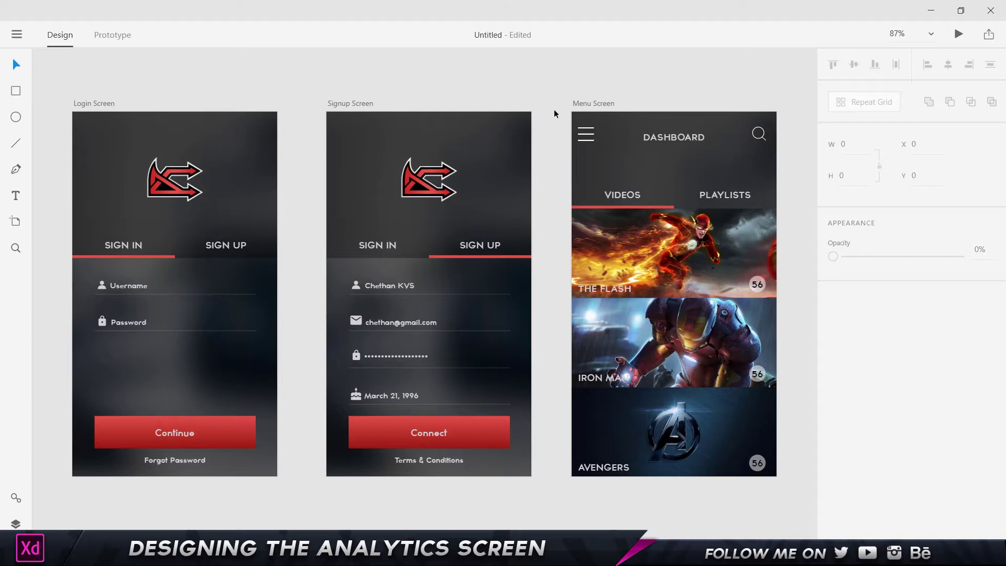
Duplicate the Menu Screen artboard.
scroll(730, 83, "right", 10)
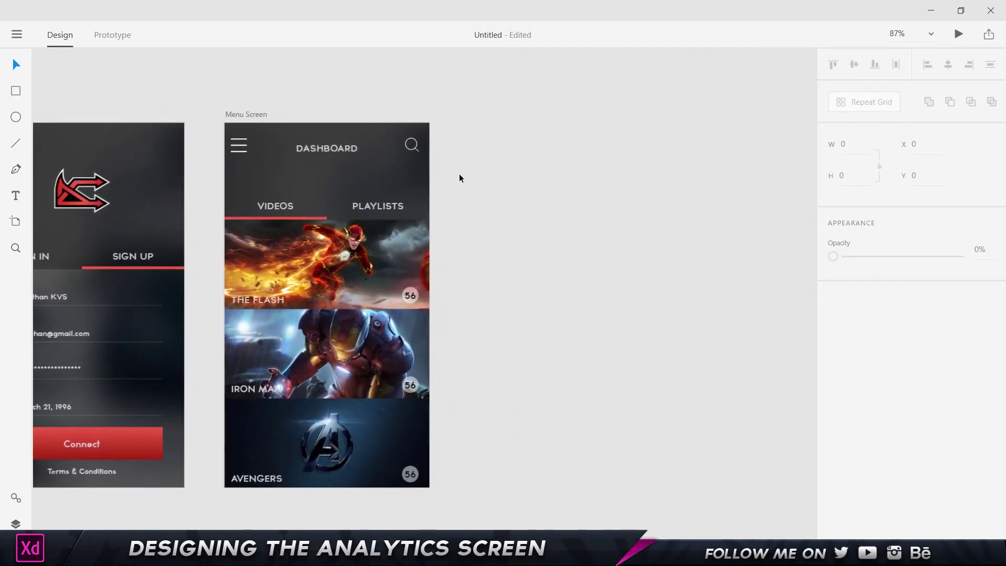
left_click(242, 114)
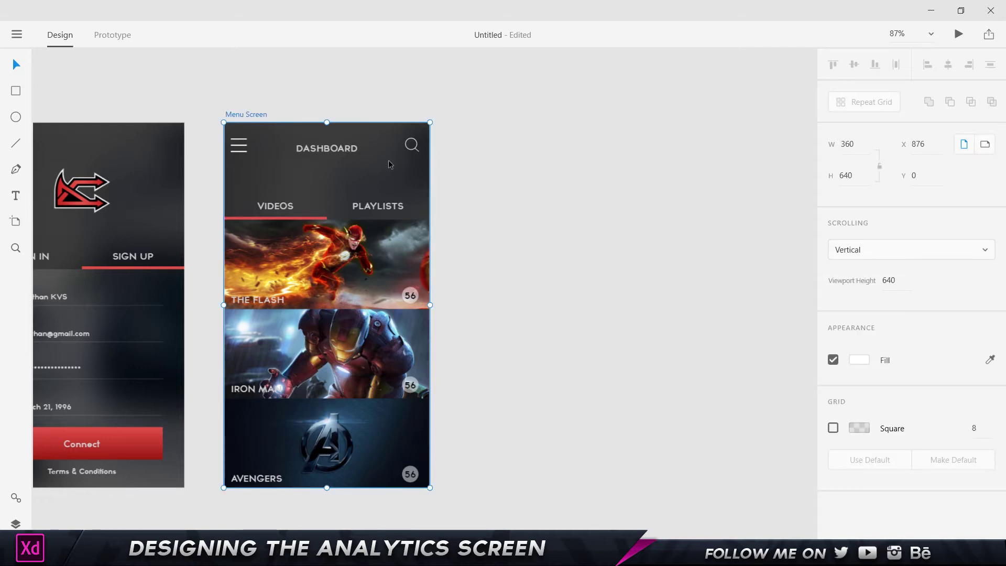
key("ctrl+d")
Rename the duplicated artboard as "Statistics Screen".
double_click(498, 115)
key("BackSpace")
key("BackSpace")
key("BackSpace")
key("BackSpace")
key("BackSpace")
key("BackSpace")
key("BackSpace")
key("BackSpace")
key("BackSpace")
key("BackSpace")
key("BackSpace")
key("BackSpace")
key("BackSpace")
key("BackSpace")
key("BackSpace")
type("Statistics S")
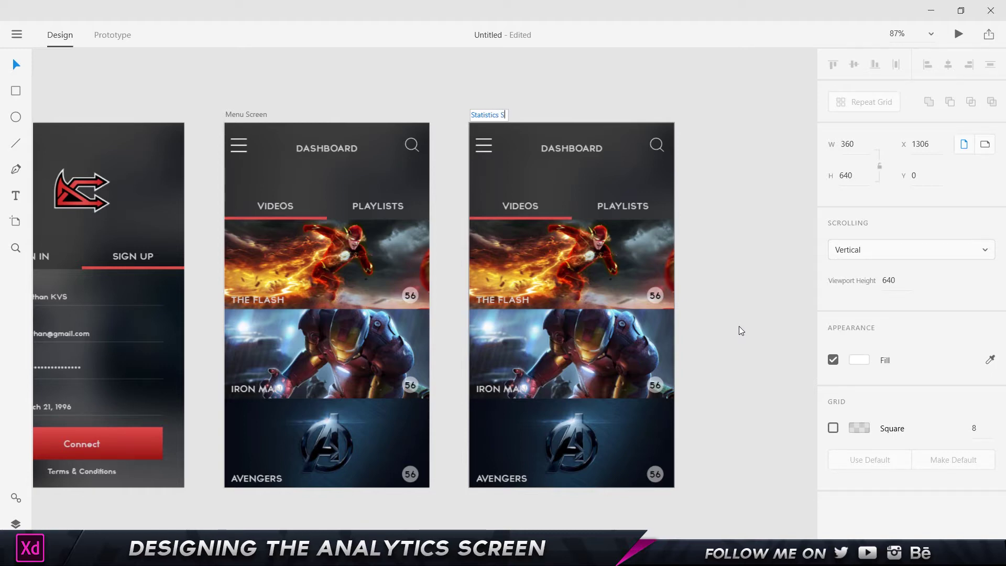
type("creen")
left_click(741, 330)
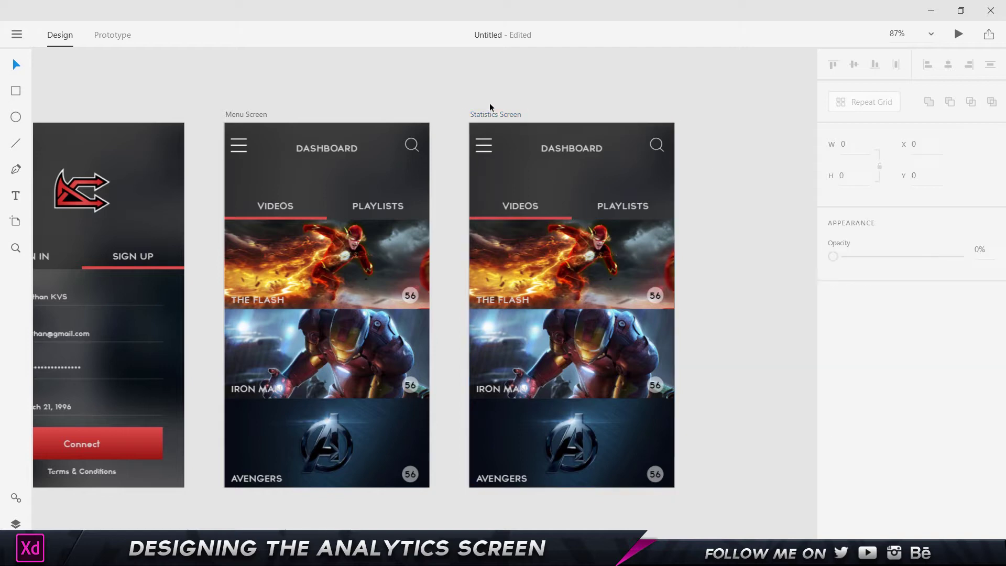
Delete the VIDEOS and PLAYLISTS labels and the red underline from the Statistics Screen artboard.
left_click(528, 206)
key("Delete")
left_click(616, 206)
key("Delete")
left_click(560, 215)
key("Delete")
left_click(667, 165)
left_click(680, 163)
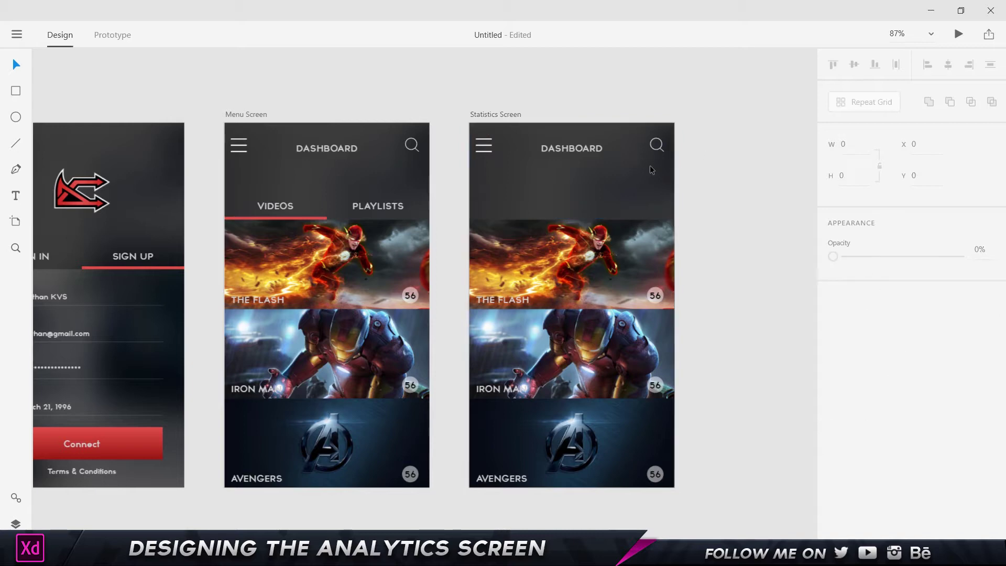
Change the Statistics Screen title to "STATICTICS" and shorten the header rectangle to about 70 px high.
left_click(575, 148)
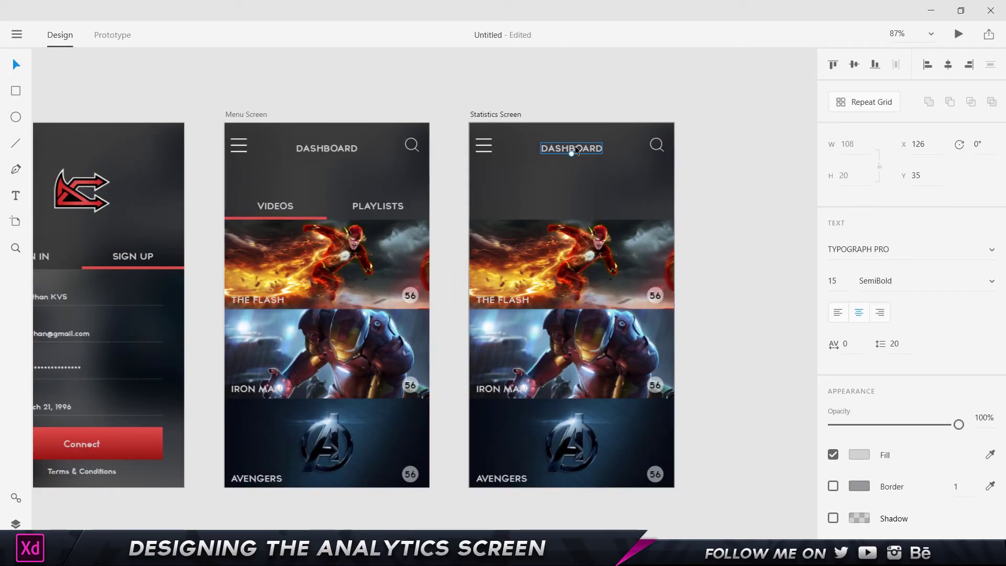
double_click(576, 149)
type("STATICTICS")
key("Return")
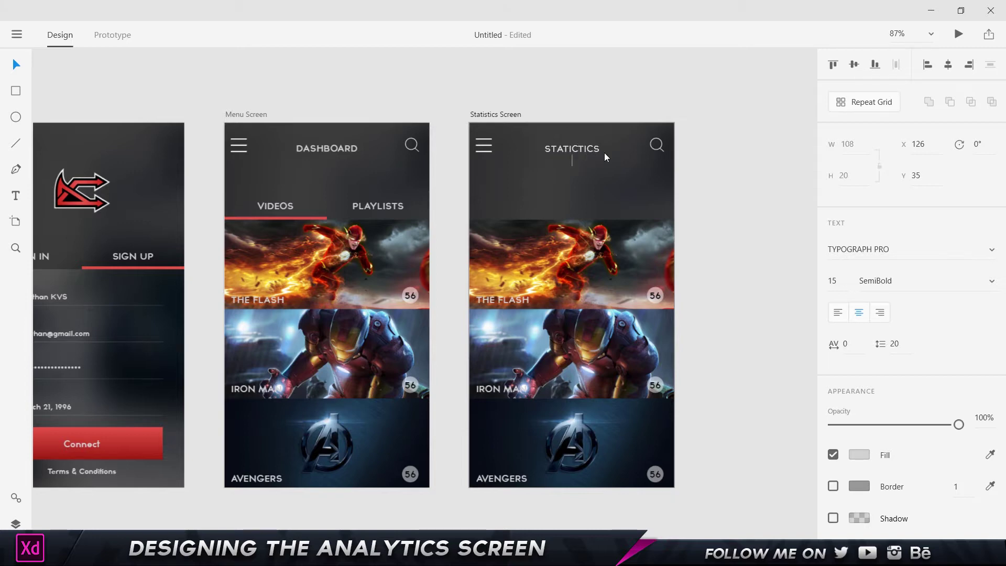
key("Escape")
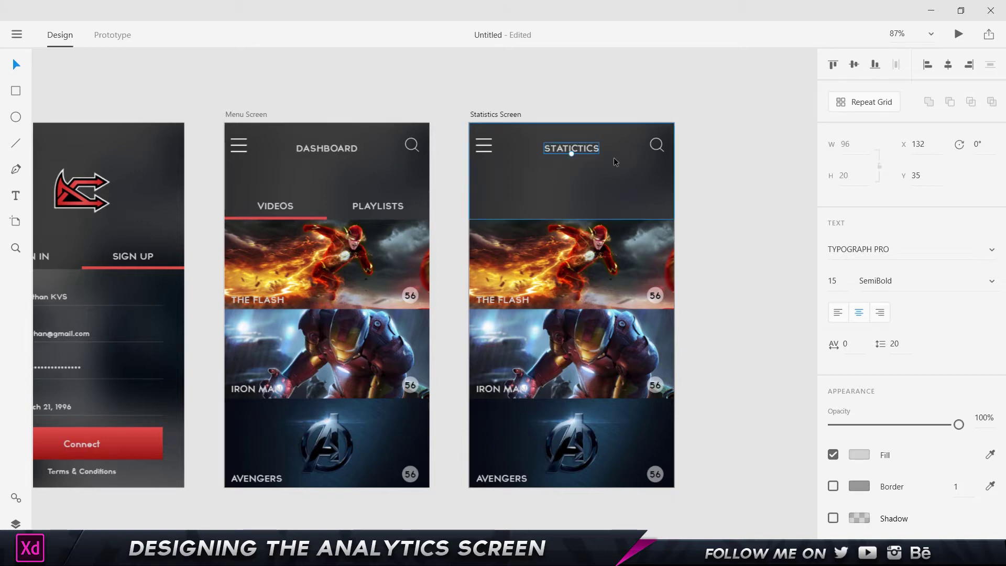
left_click(593, 215)
left_click_drag(571, 217, 571, 162)
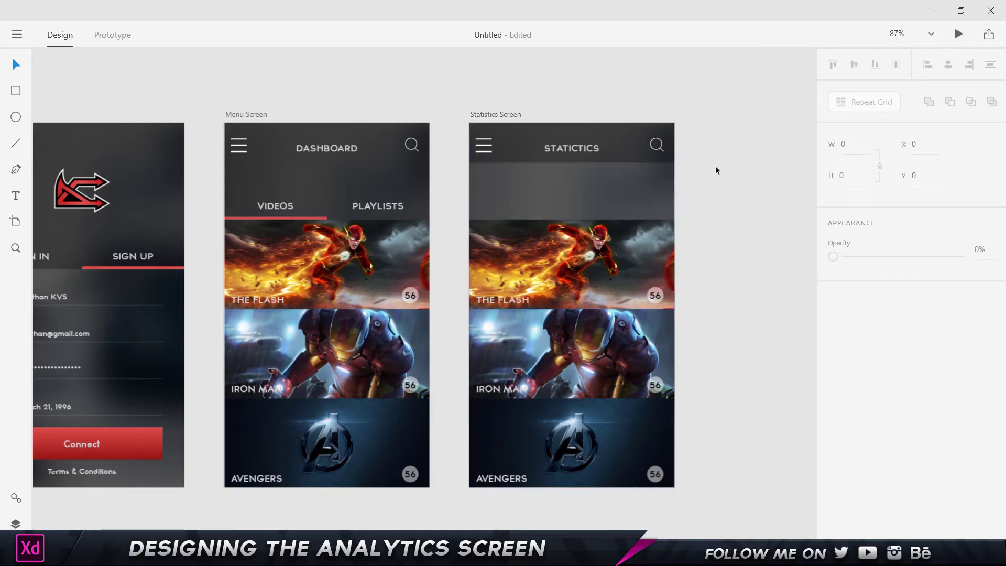
Align the Statistics Screen's menu icon, title and search icon on their vertical middles.
left_click(588, 149)
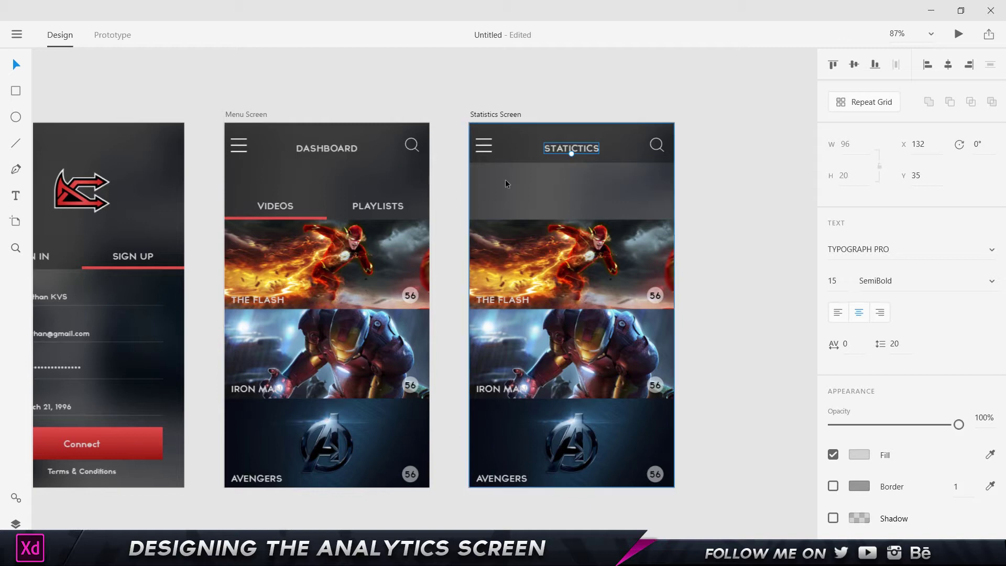
left_click(483, 145)
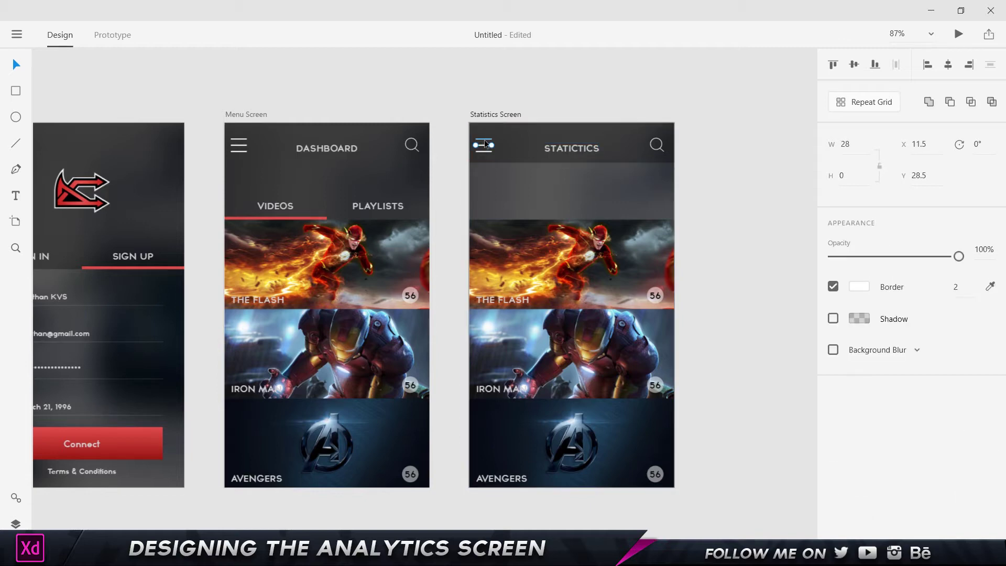
key("Escape")
left_click(543, 146, "shift")
left_click(585, 150, "shift")
left_click(706, 151)
left_click(590, 144)
left_click(656, 152, "shift")
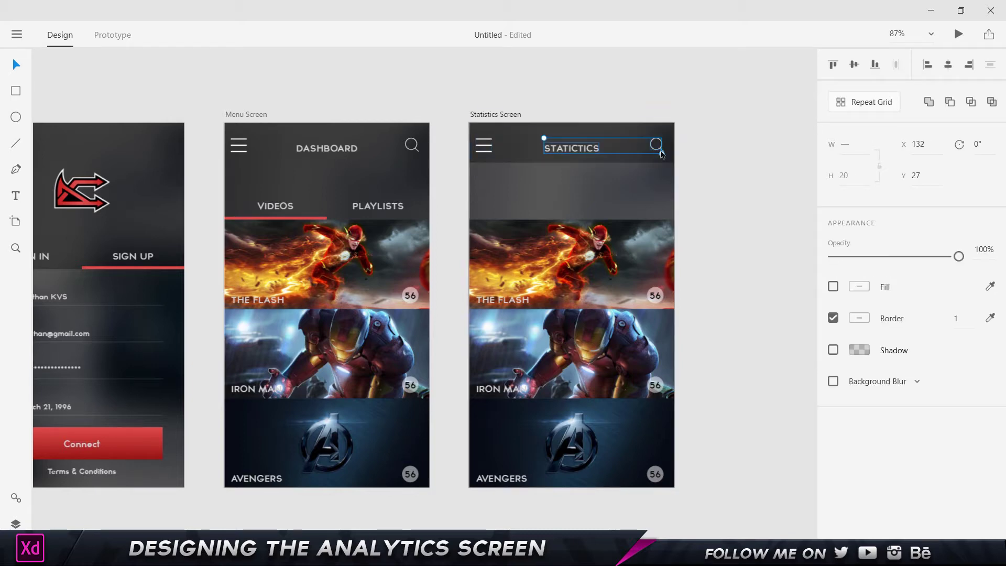
left_click(484, 145, "shift")
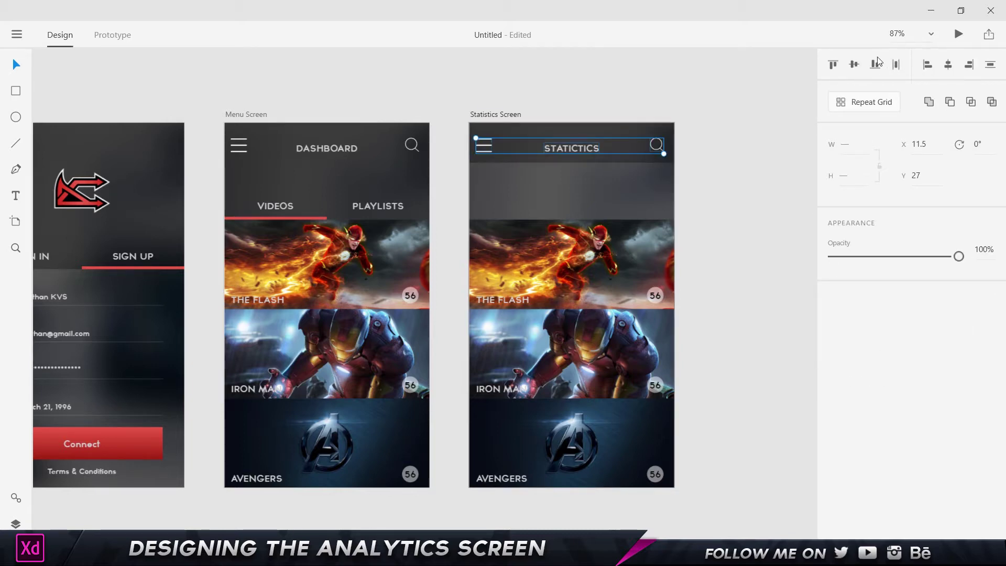
left_click(854, 64)
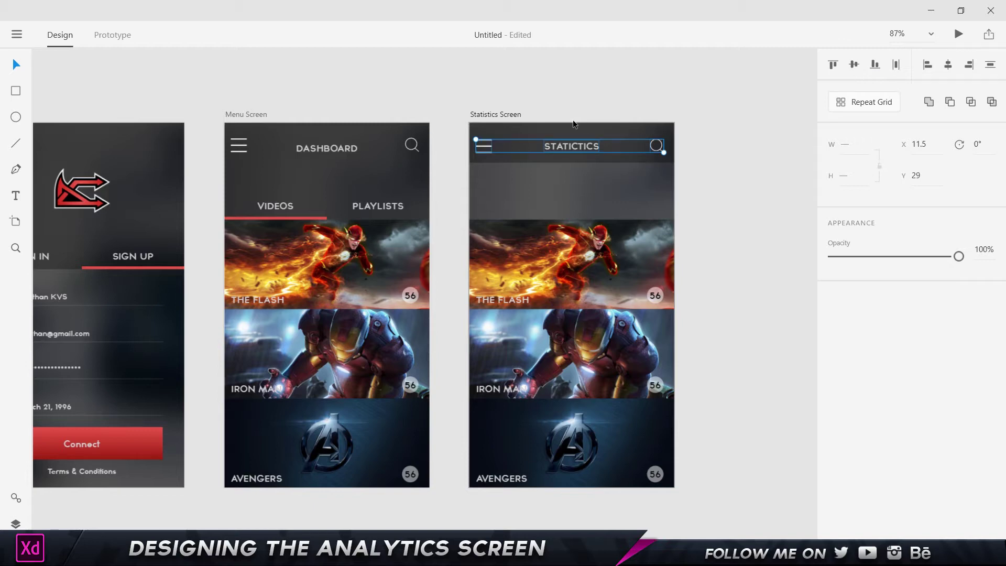
Nudge the aligned header icons and title up by 6 px.
key("Up")
key("Up")
key("Up")
key("Up")
key("Up")
key("Up")
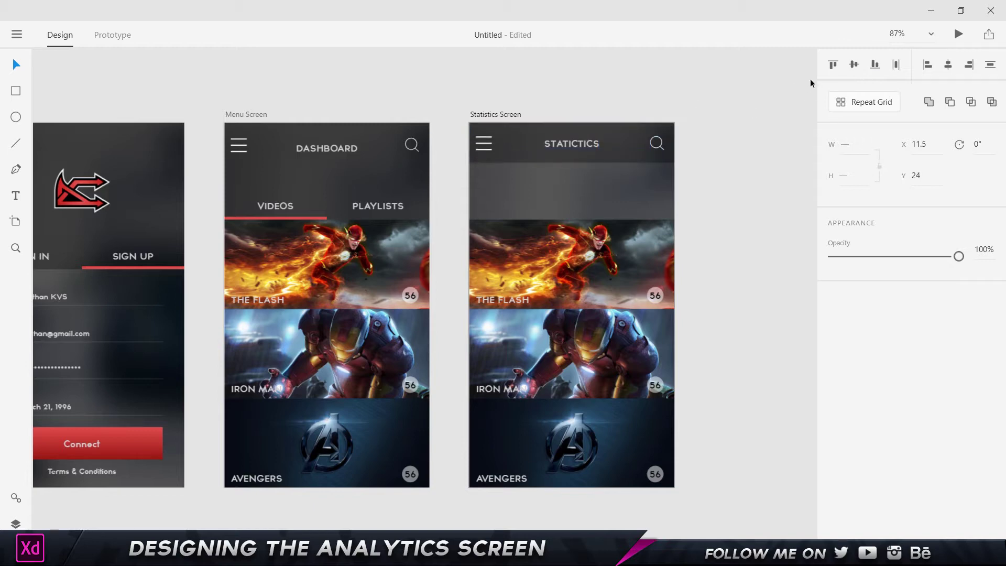
left_click(734, 129)
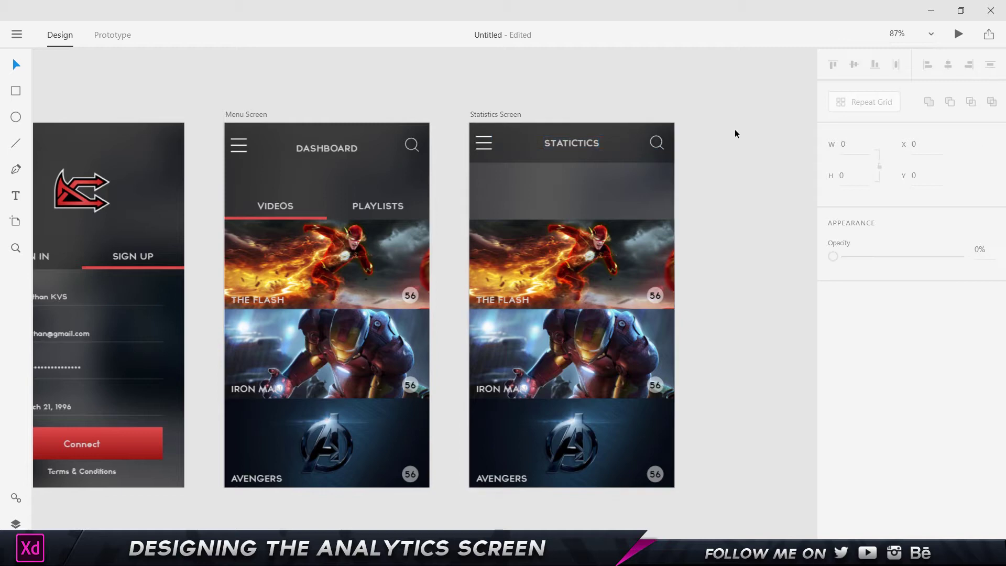
Delete The Flash and Iron Man cards from the Statistics Screen artboard.
left_click(557, 278)
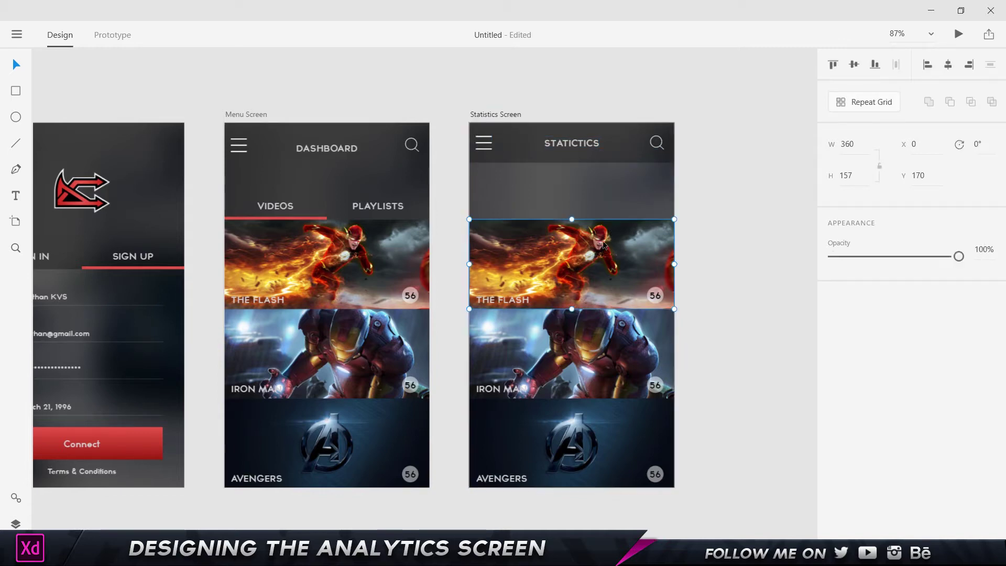
key("Delete")
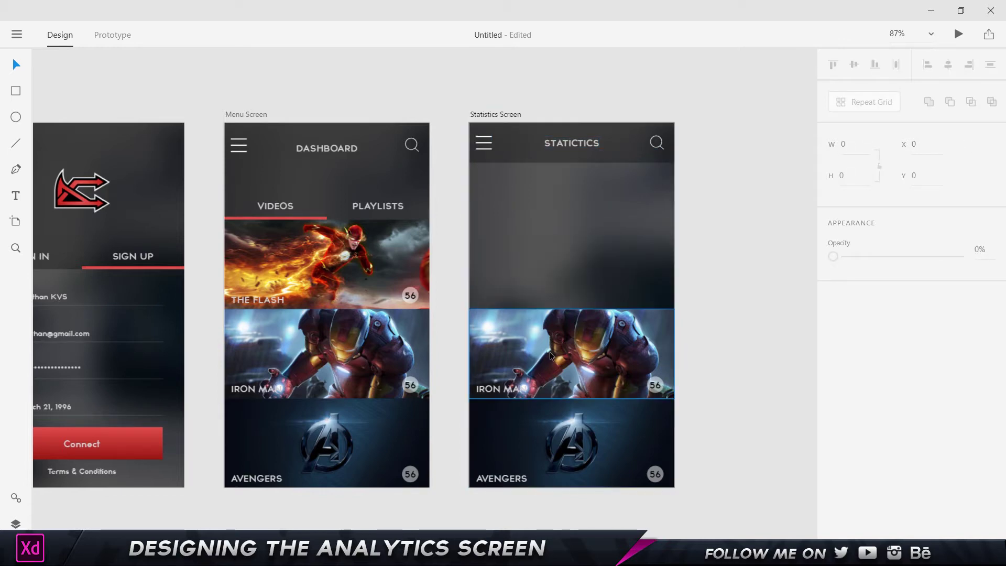
left_click(566, 363)
key("Delete")
Move the Avengers card directly below the Statistics Screen header, at Y 70.
left_click(592, 447)
left_click_drag(585, 446, 577, 221)
left_click(705, 161)
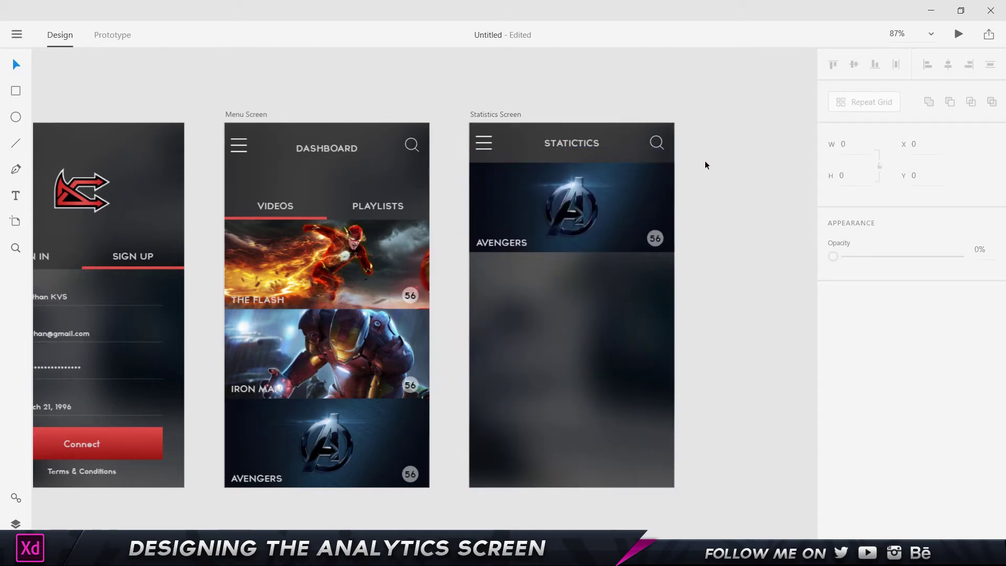
Ungroup the Avengers card on the Statistics Screen and delete its number badge and circle.
right_click(614, 219)
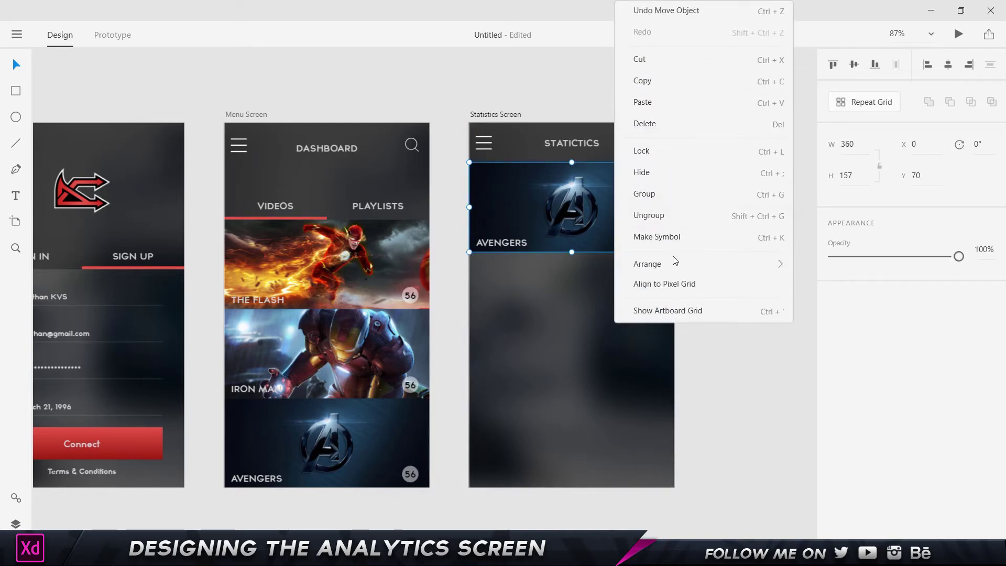
left_click(669, 217)
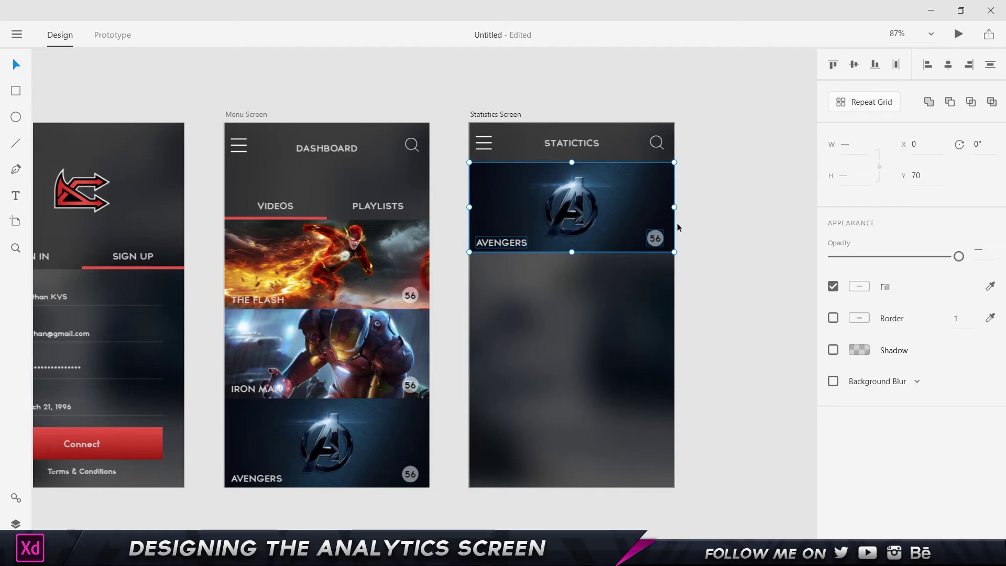
scroll(677, 222, "up", 3)
scroll(471, 236, "up", 1)
scroll(532, 247, "up", 2)
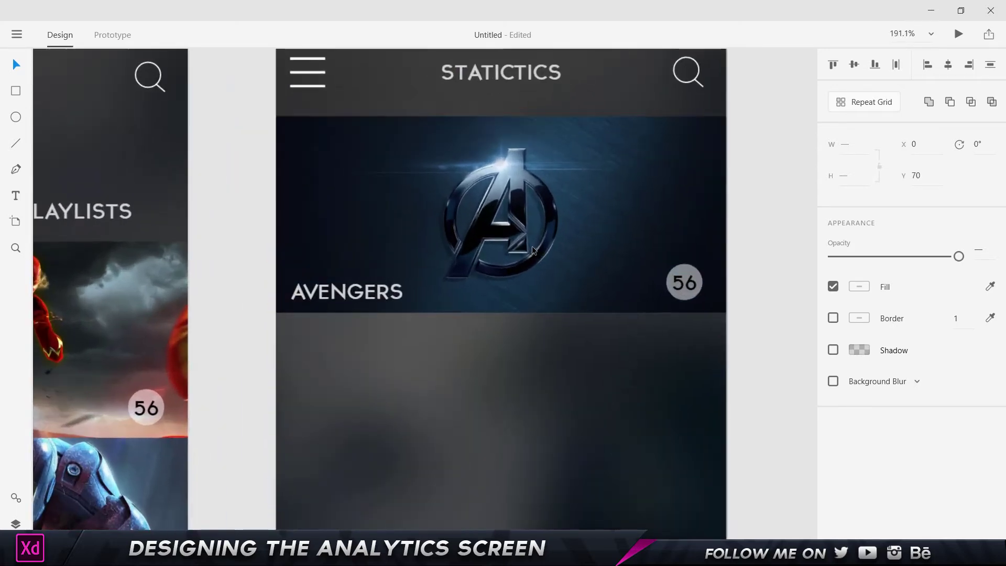
scroll(534, 239, "up", 1)
left_click(775, 300)
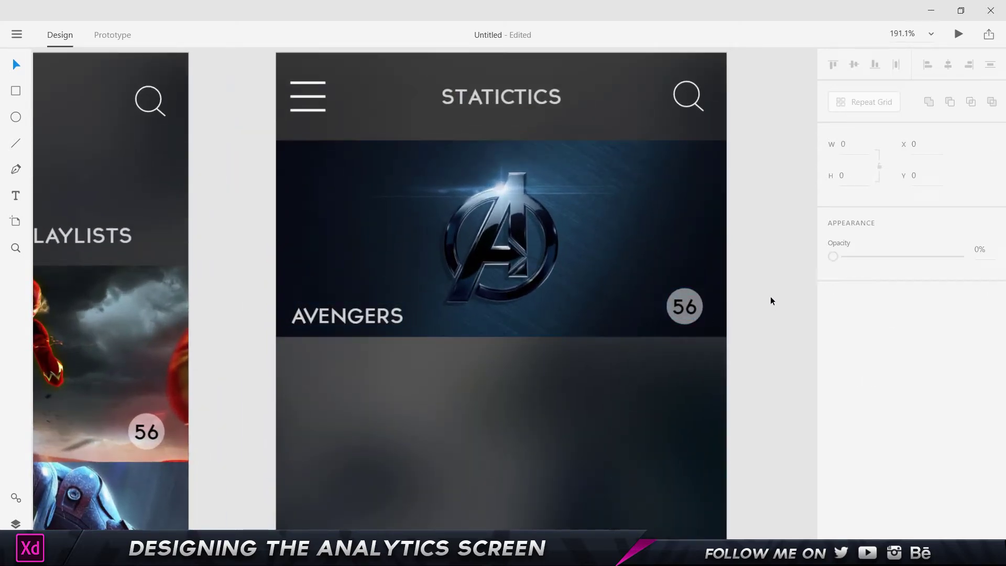
left_click(674, 310)
key("Delete")
left_click(688, 304)
key("Delete")
Move the AVENGERS label to the top of its image at about Y 78 and centre it horizontally on the artboard.
left_click(356, 316)
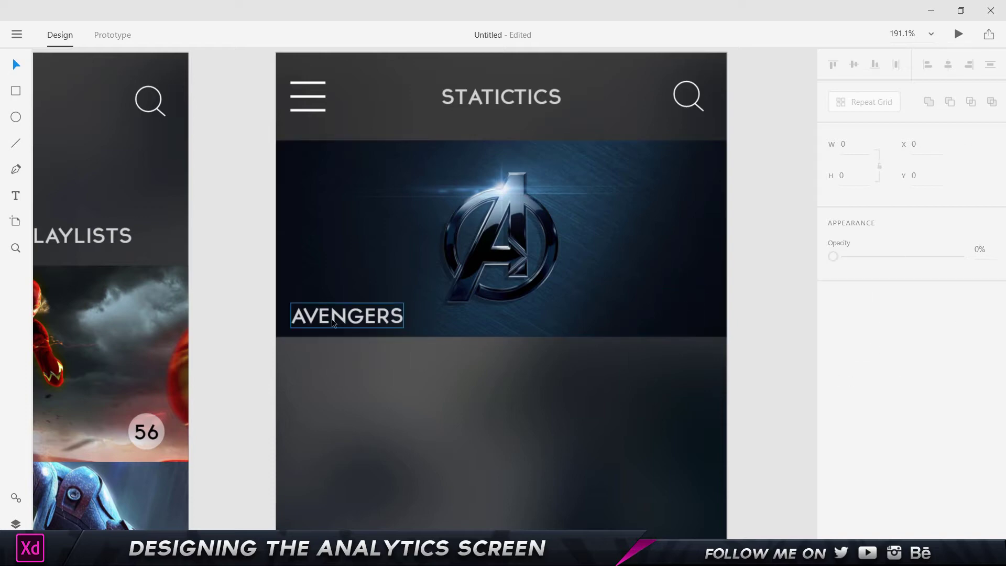
left_click_drag(354, 318, 512, 162)
left_click(948, 65)
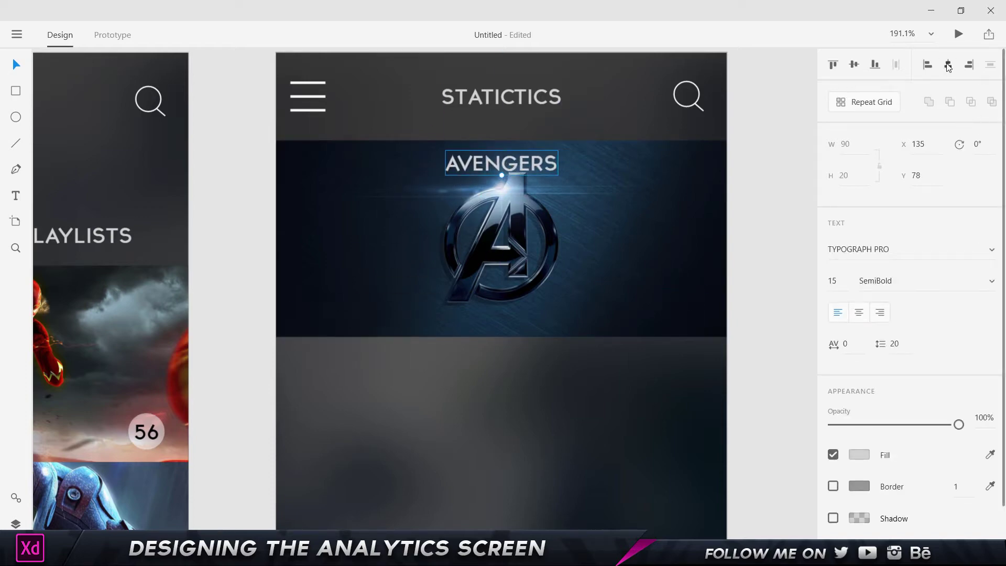
left_click(785, 184)
Draw a 360 by 32 px rectangle across the top of the Avengers image, with a black fill and no border.
left_click(15, 92)
mouse_move(277, 140)
left_mouse_down()
mouse_move(635, 206)
mouse_move(726, 181)
left_mouse_up()
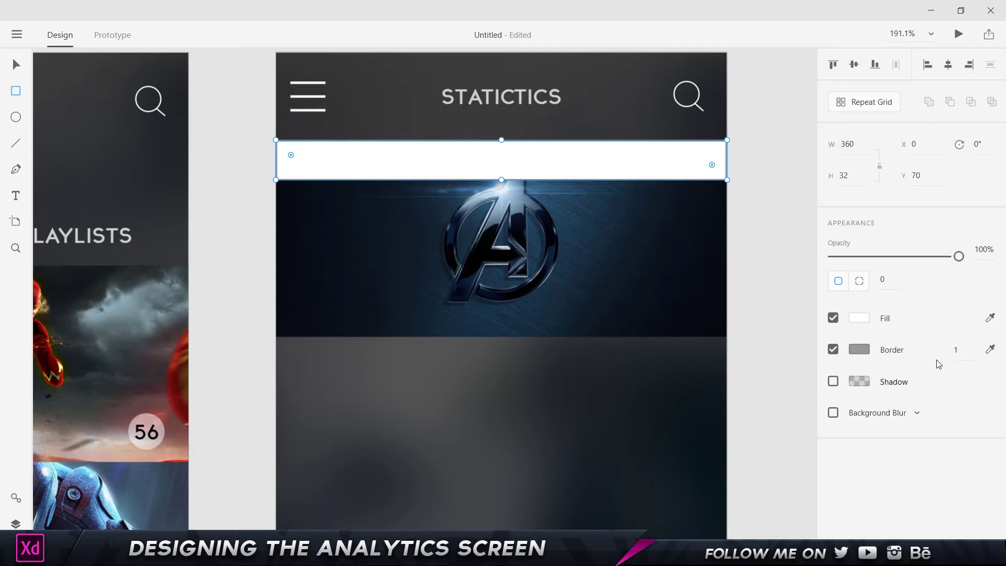
left_click(859, 318)
left_click(709, 337)
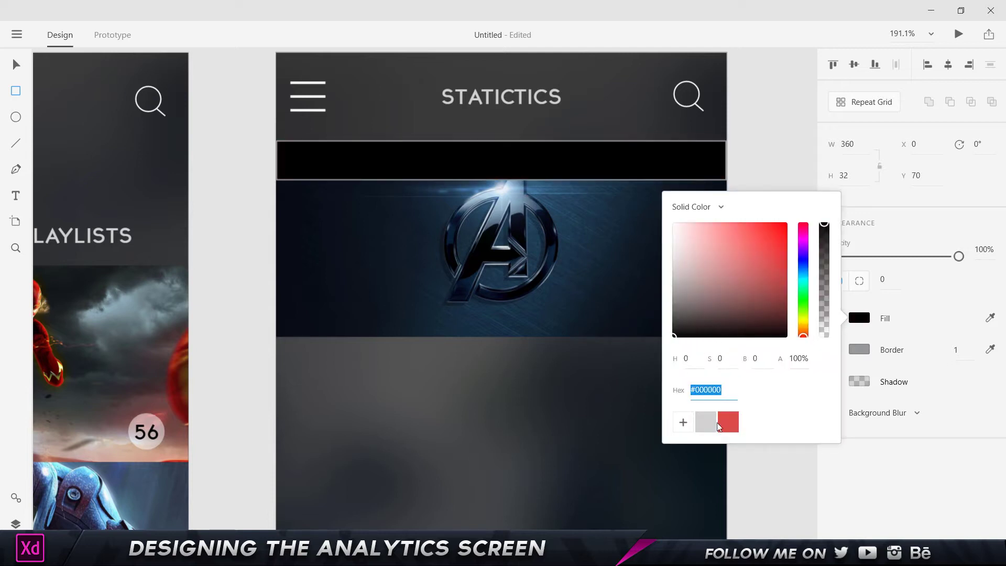
left_click(908, 352)
left_click(833, 349)
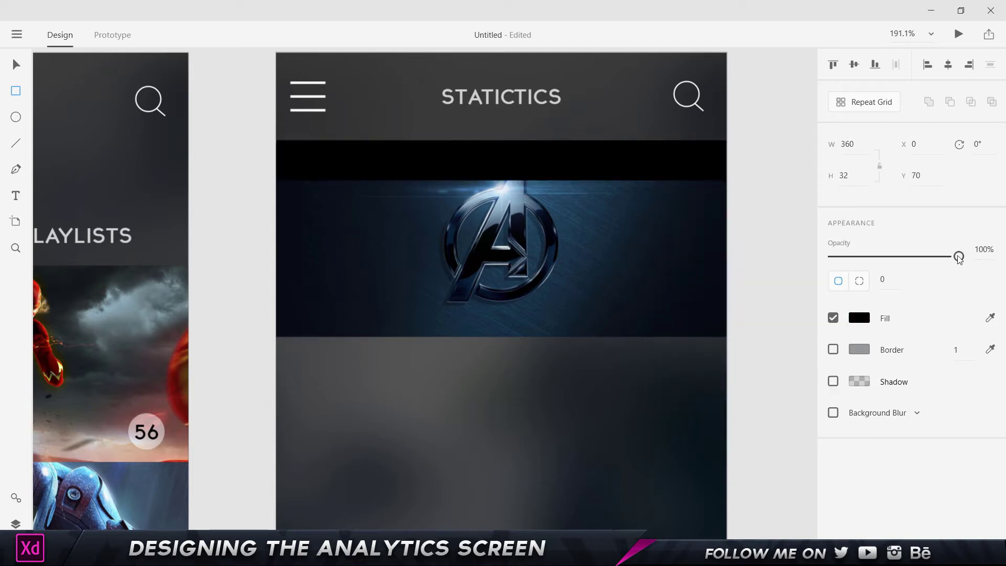
Set the black rectangle's opacity to 80%.
left_click(985, 250)
key("BackSpace")
type("80")
key("Return")
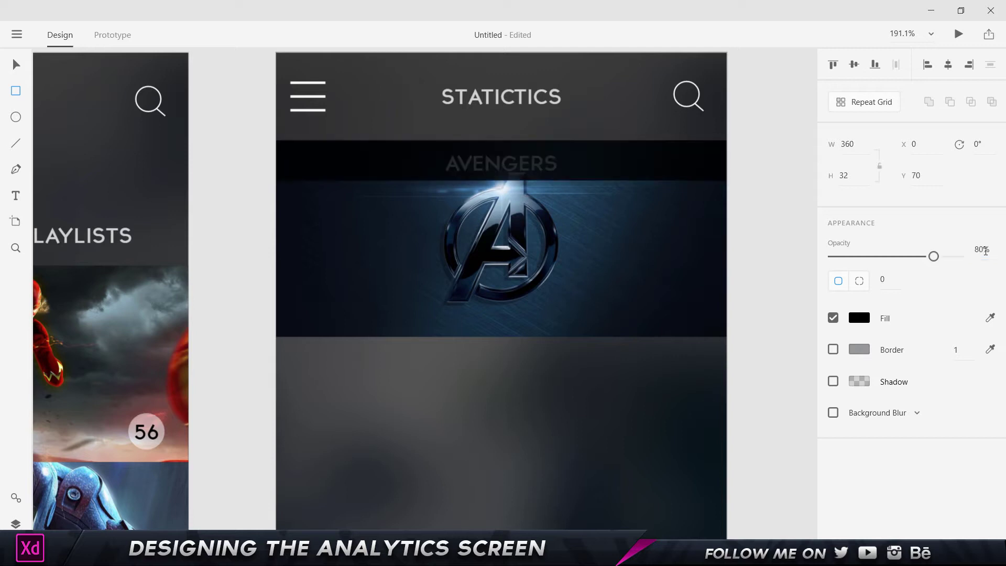
Bring the AVENGERS label above the black rectangle in the Statistics Screen's layer order.
key("v")
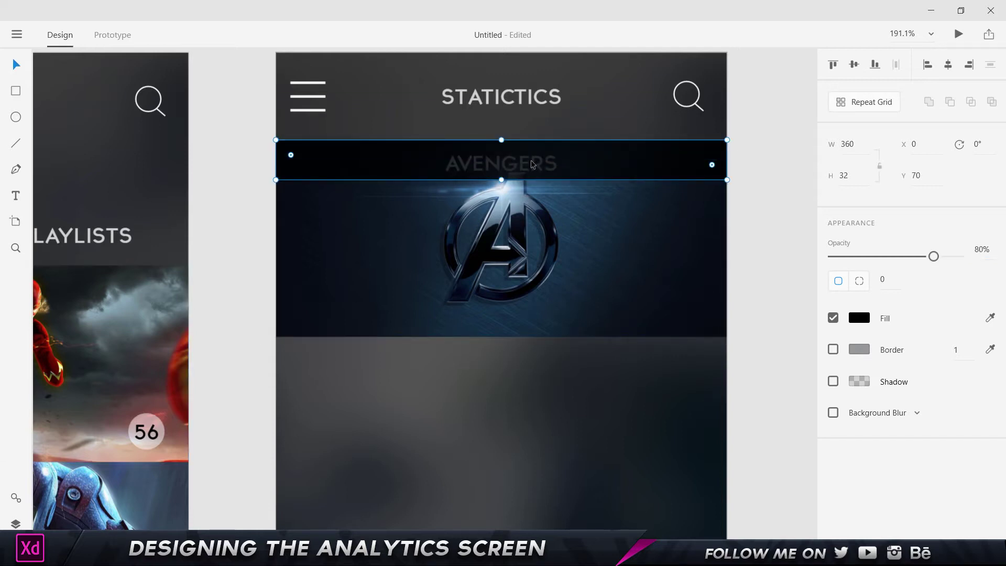
left_click(15, 523)
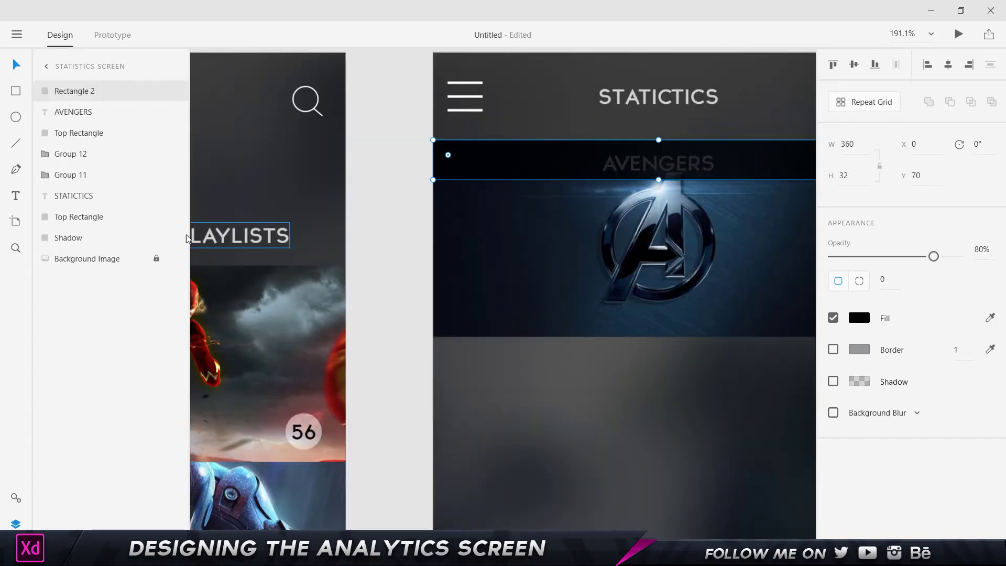
left_click(74, 113)
left_click_drag(74, 112, 81, 84)
left_click(401, 253)
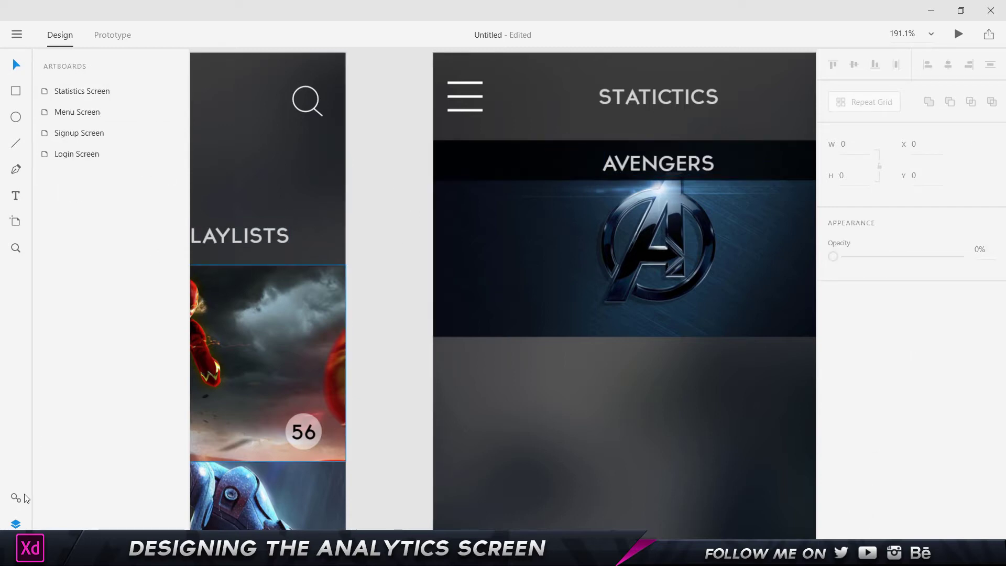
left_click(23, 520)
Reduce the opacity of the black rectangle behind the AVENGERS label to 70%, then to 60%.
left_click(492, 163)
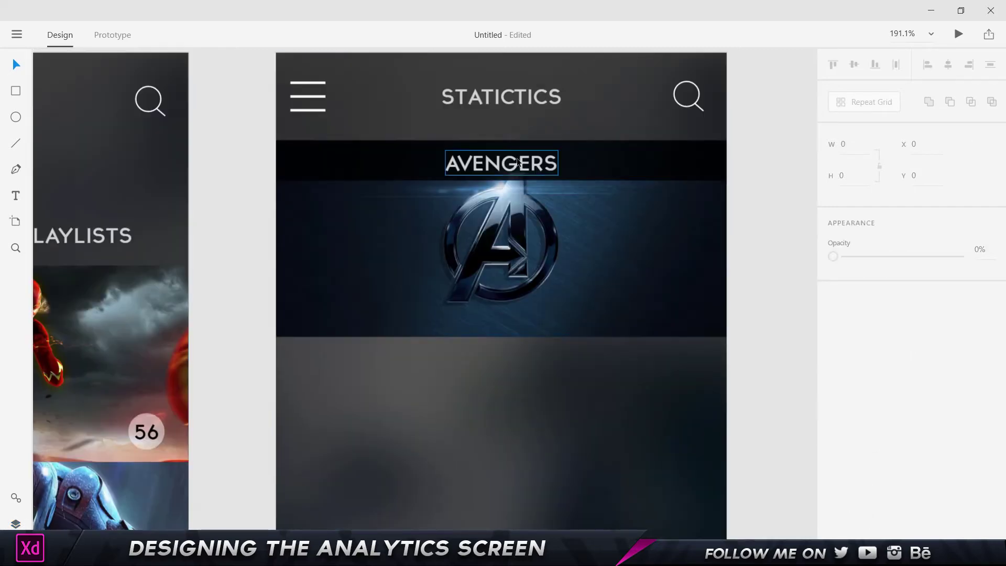
left_click(639, 173)
left_click(983, 250)
type("70")
key("Return")
left_click(975, 252)
type("60")
key("Return")
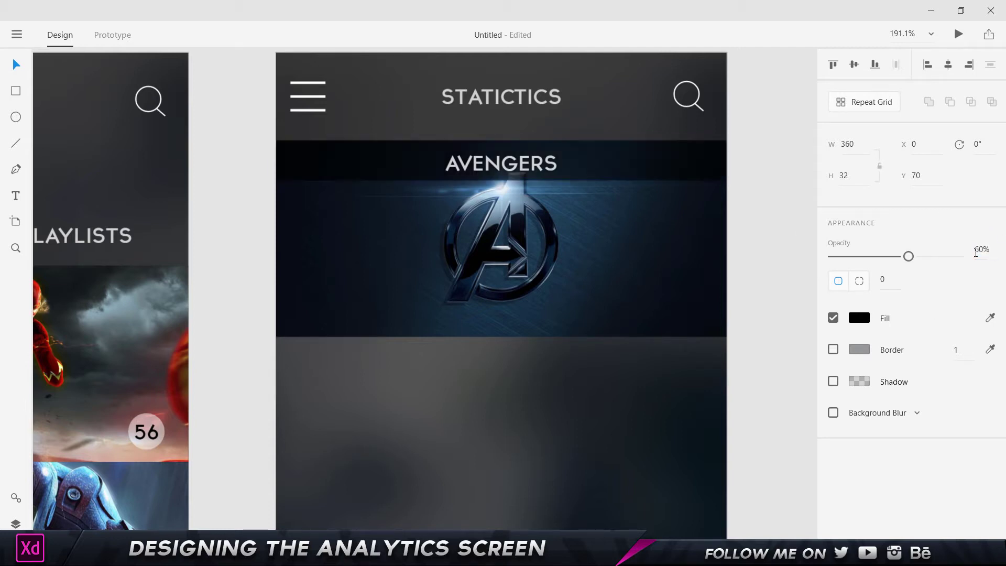
left_click(766, 199)
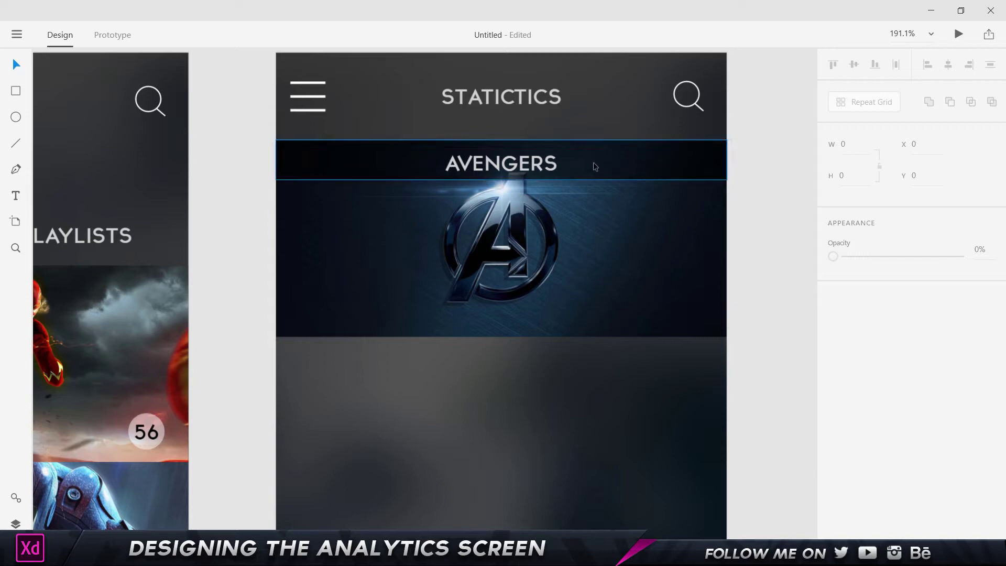
Replace the search icon in the Statistics Screen header with the back arrow copied from the Project file's Statistics Screen.
left_click(701, 109)
key("Delete")
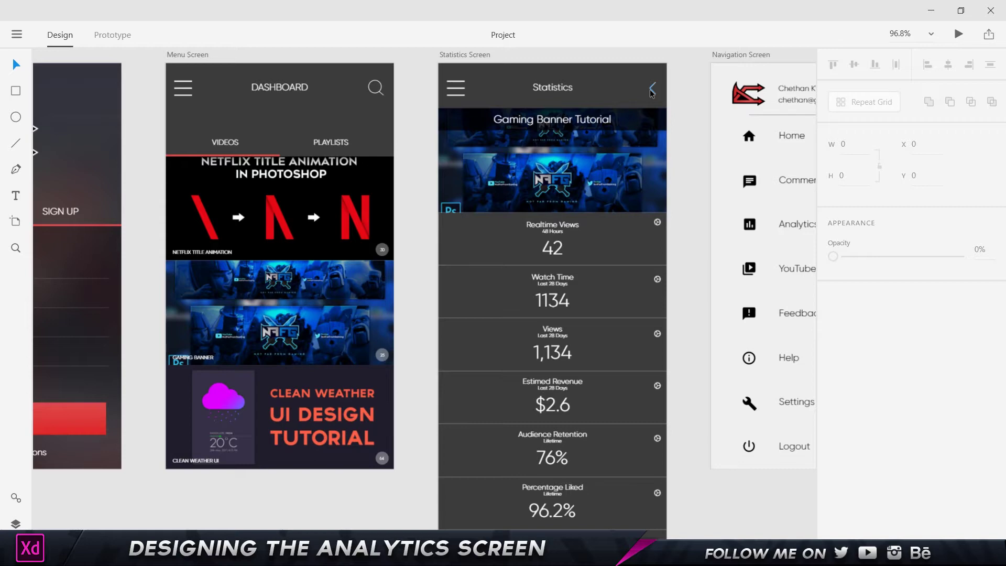
left_click(652, 88)
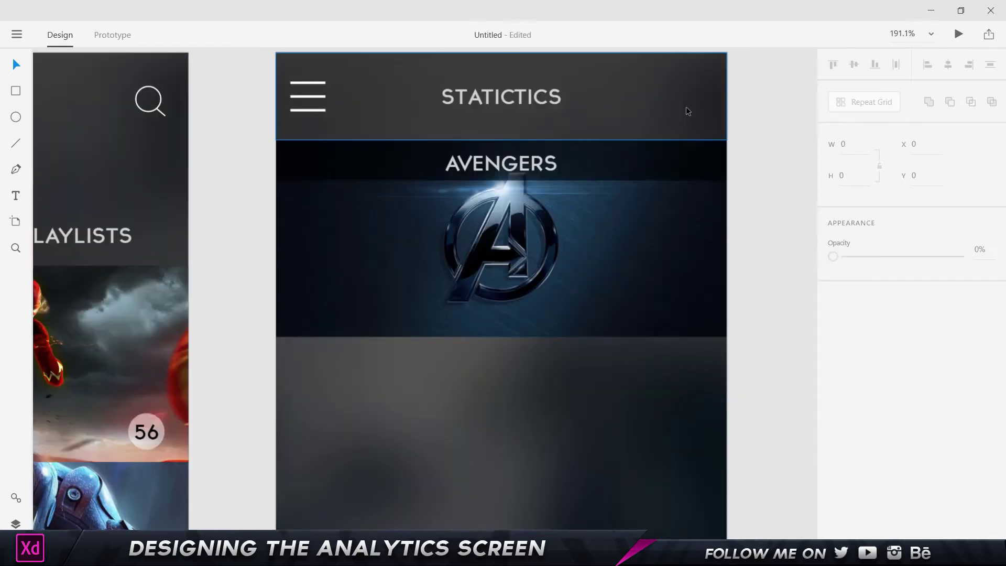
key("ctrl+v")
left_click_drag(698, 104, 703, 96)
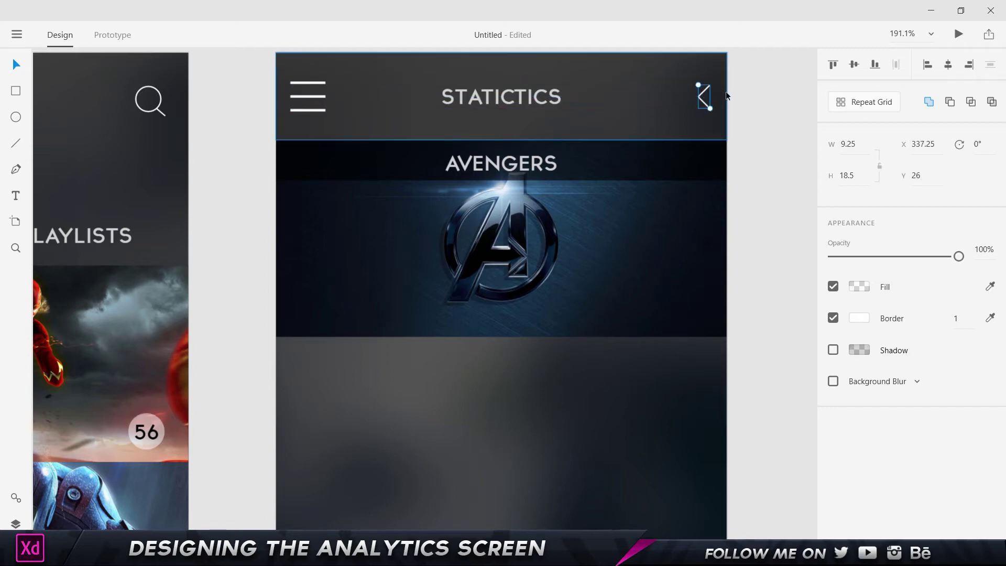
left_click(746, 114)
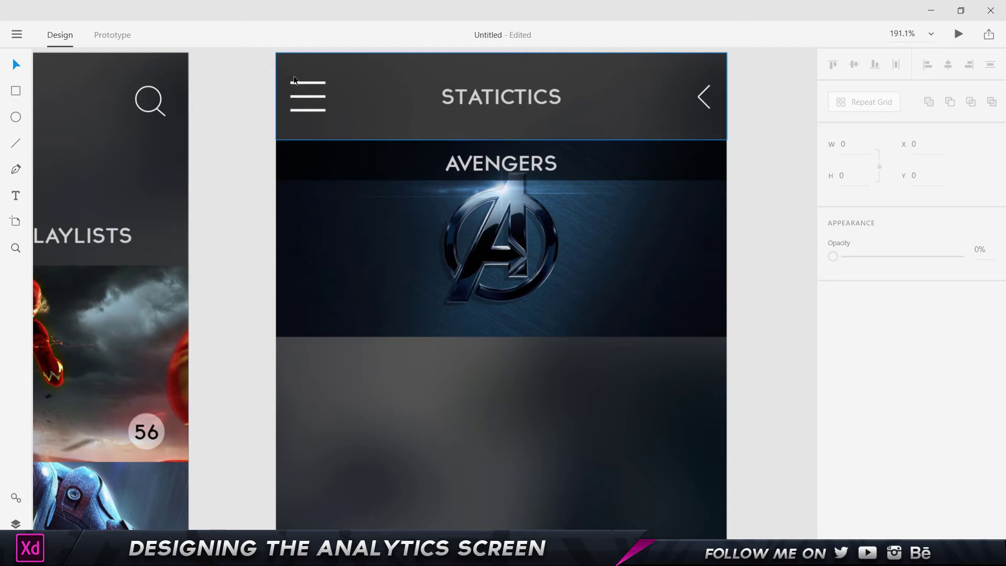
Open the Calculator and check the heights of the Statistics Screen's header rectangle and the Avengers image.
scroll(259, 133, "down", 3)
scroll(260, 154, "down", 2)
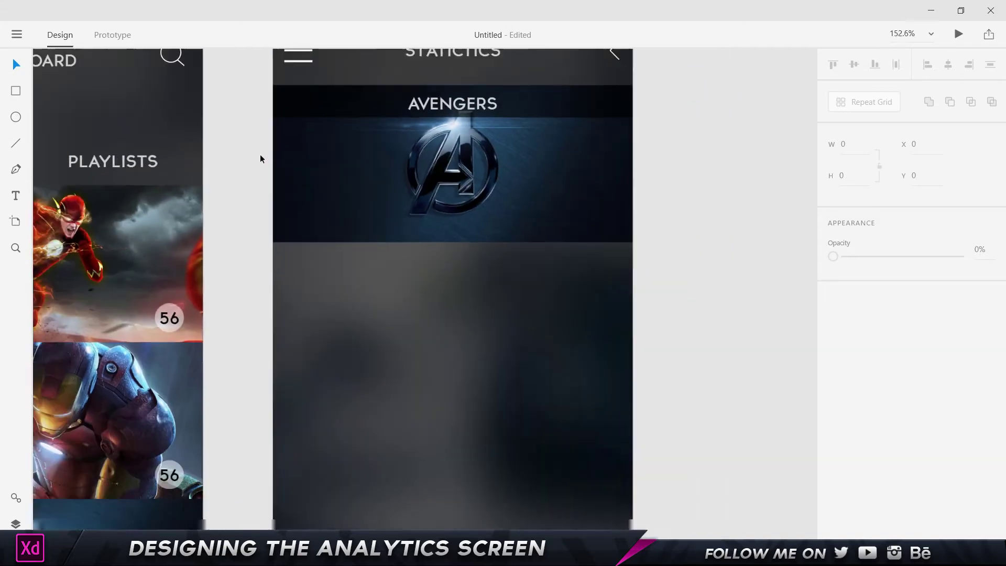
scroll(260, 154, "up", 1)
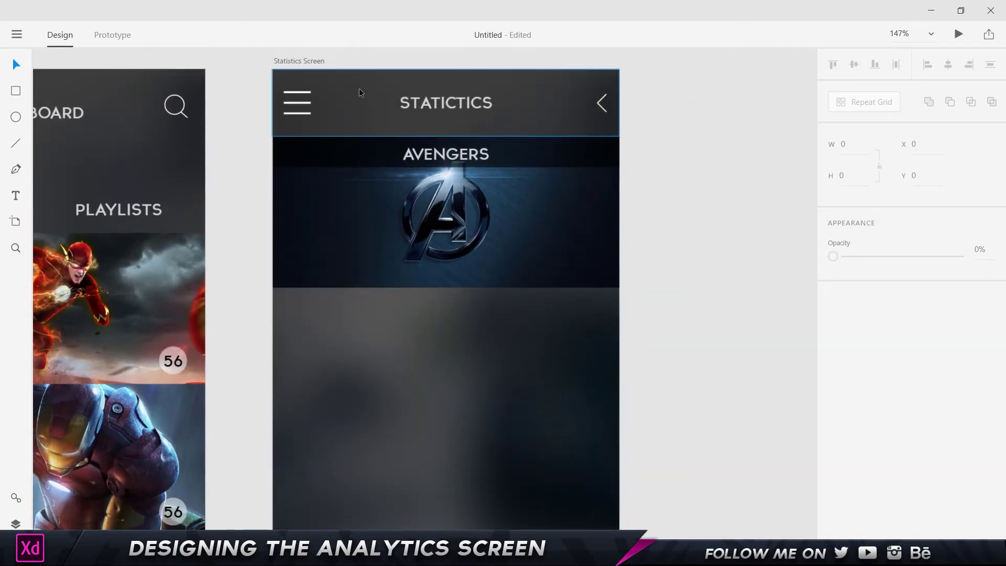
key("XF86Calculator")
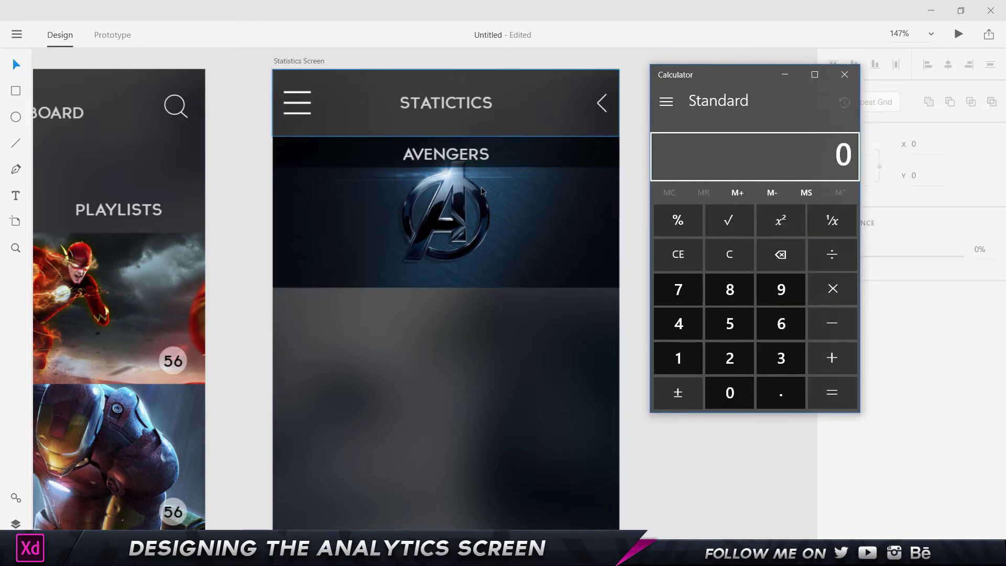
left_click(518, 92)
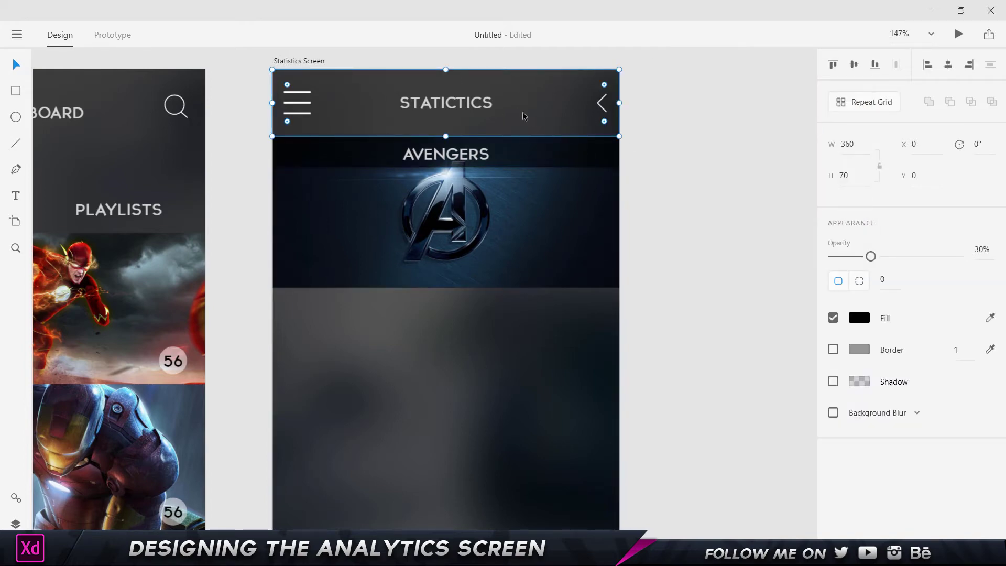
left_click(770, 164)
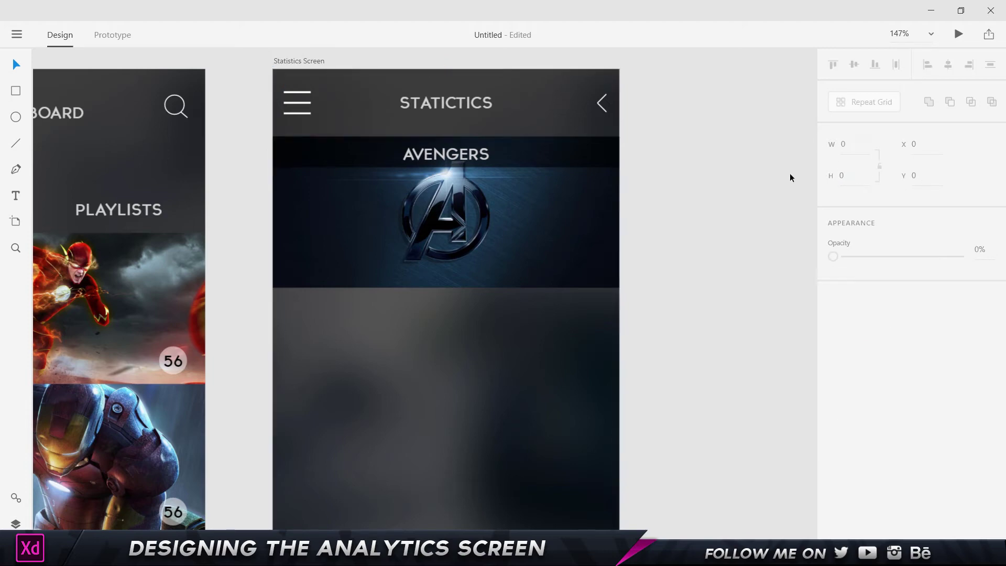
left_click(561, 205)
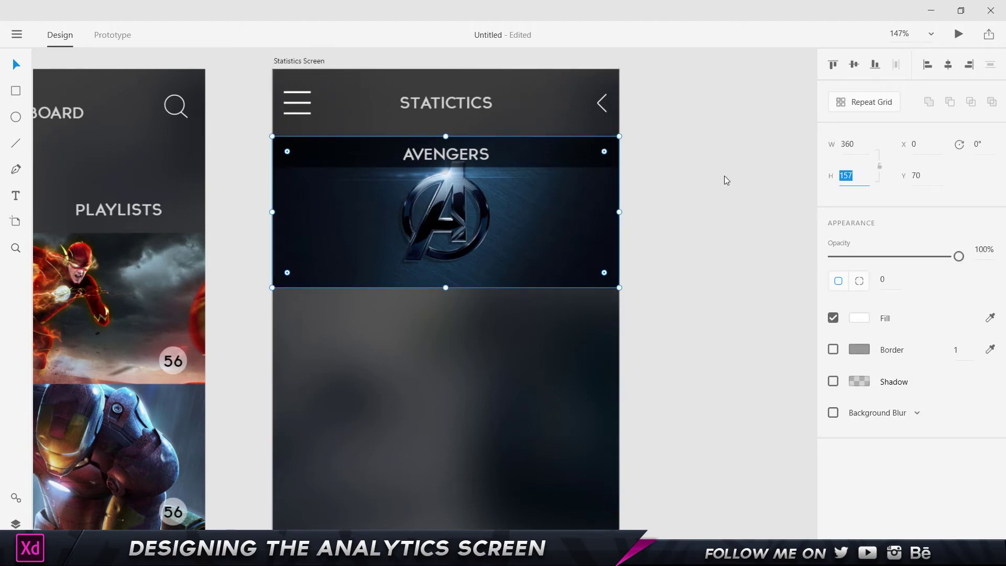
left_click(724, 247)
Add the image height of 157 and the header height of 70 in the Calculator.
left_click(517, 201)
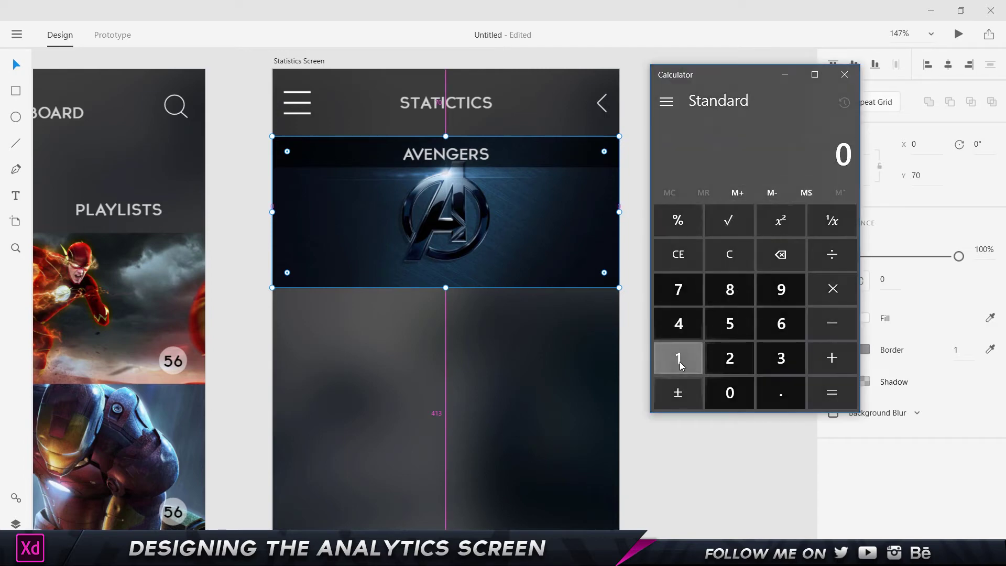
type("157 + 7")
left_click(730, 398)
left_click(833, 394)
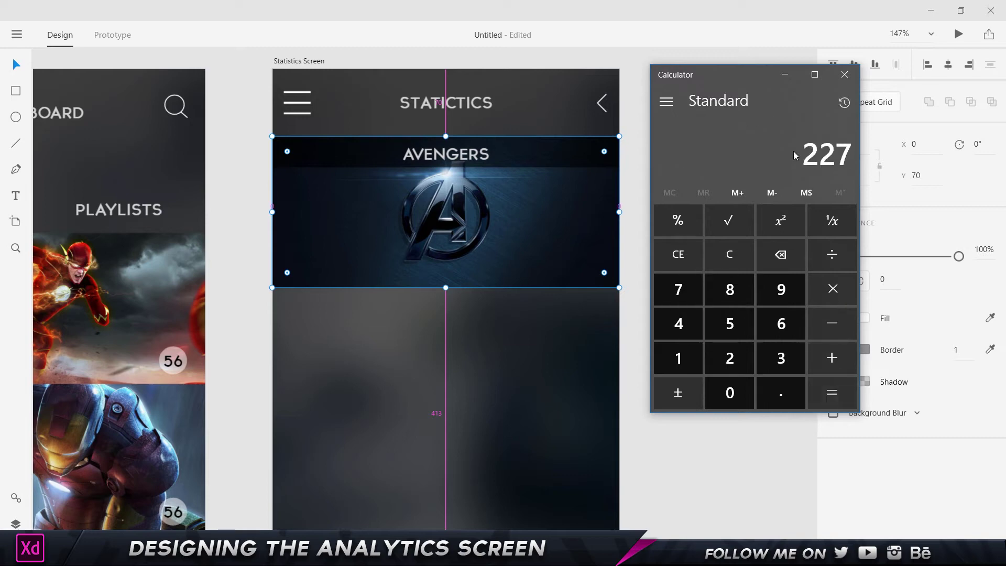
left_click(637, 127)
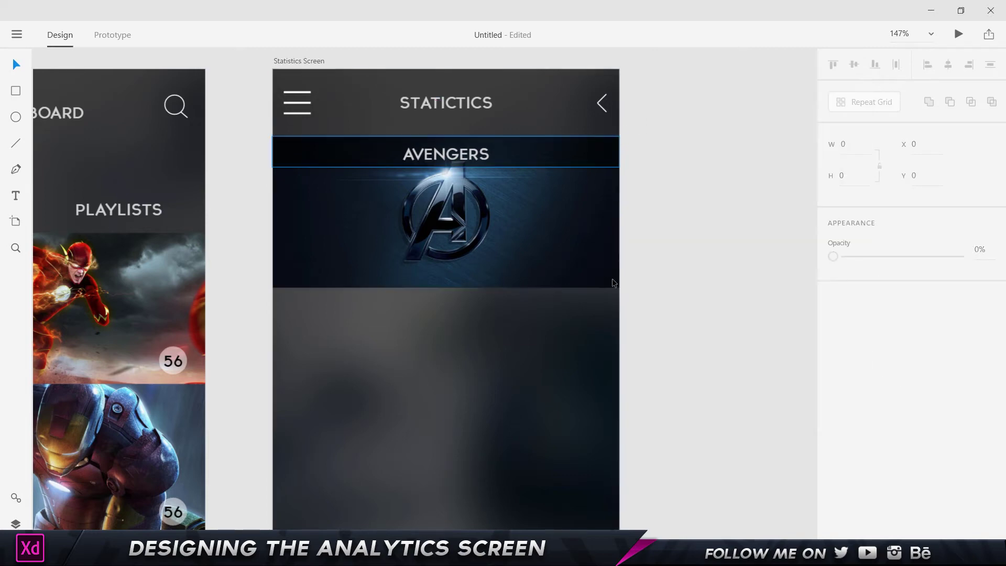
Check the height of the full-screen shadow rectangle and subtract 640 from the calculated sum in the Calculator.
left_click(561, 406)
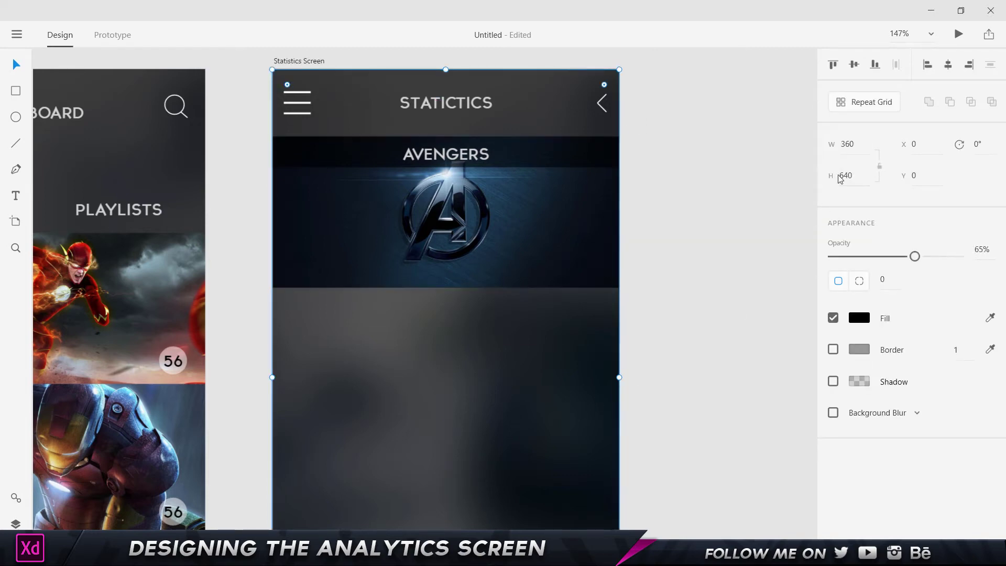
left_click(761, 250)
key("alt+Tab")
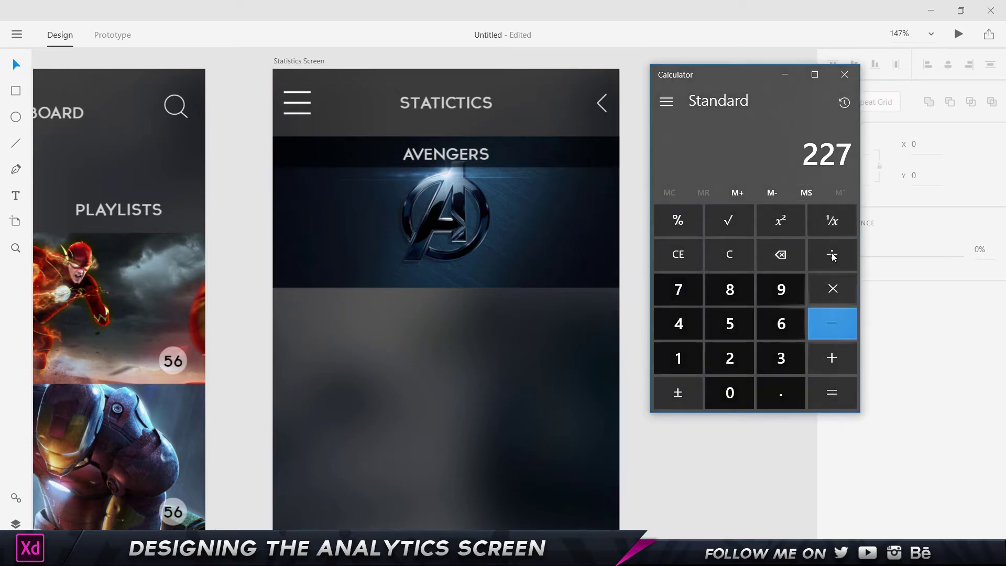
left_click(793, 323)
left_click(679, 328)
left_click(729, 393)
left_click(835, 393)
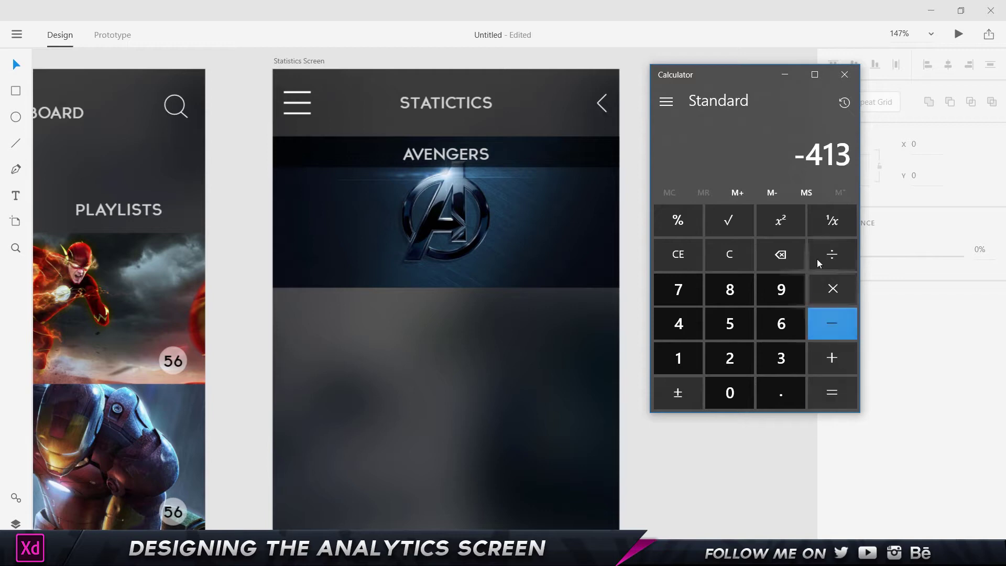
left_click(663, 416)
Divide the remaining screen height by 5 in the Calculator to get the row height, and close the Calculator.
scroll(658, 381, "down", 5)
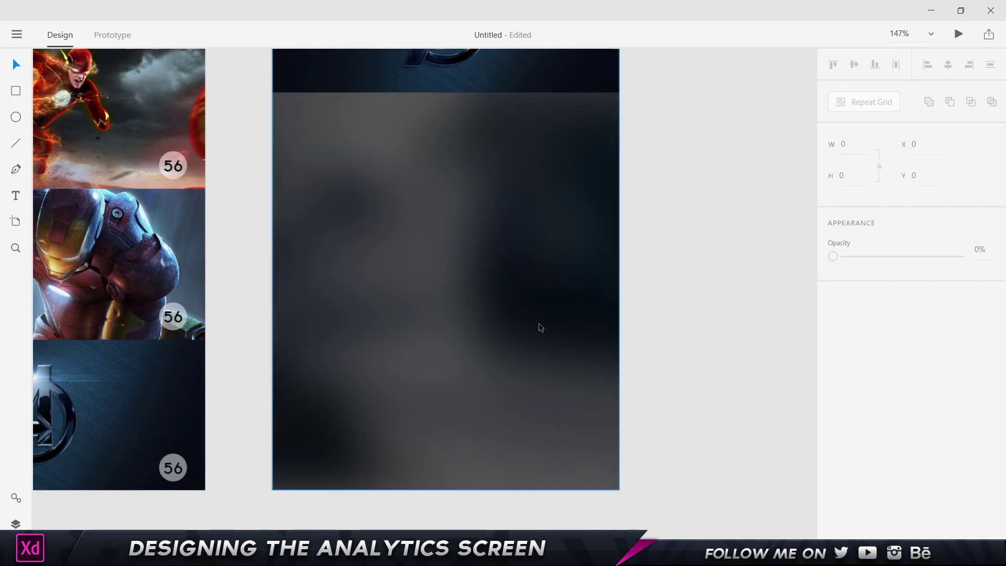
key("alt+Tab")
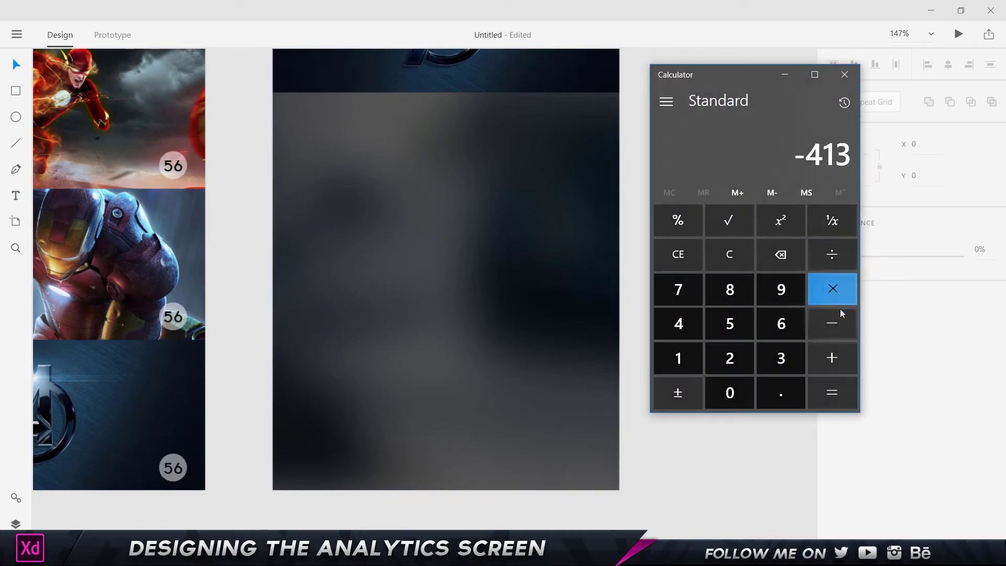
left_click(831, 256)
left_click(730, 323)
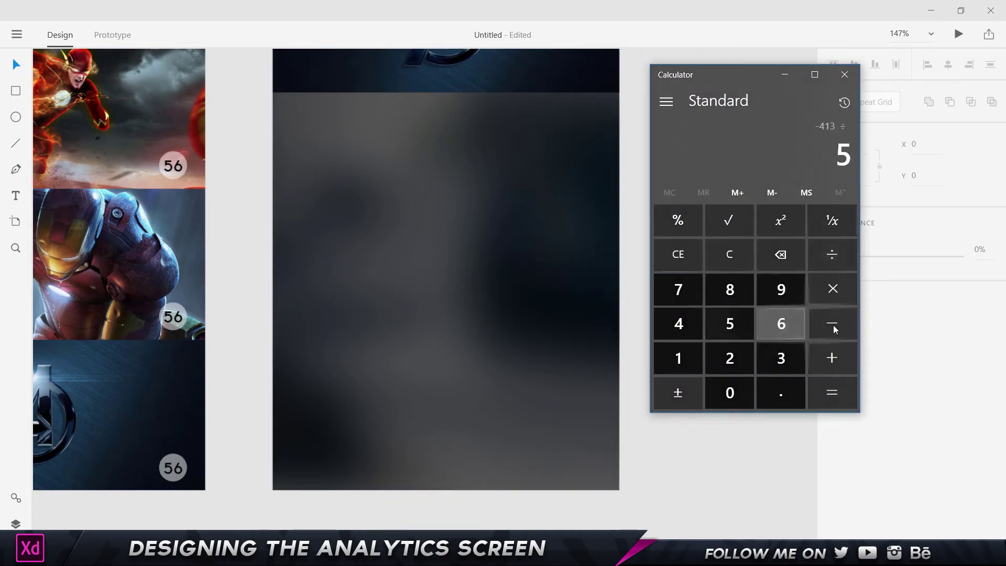
left_click(839, 397)
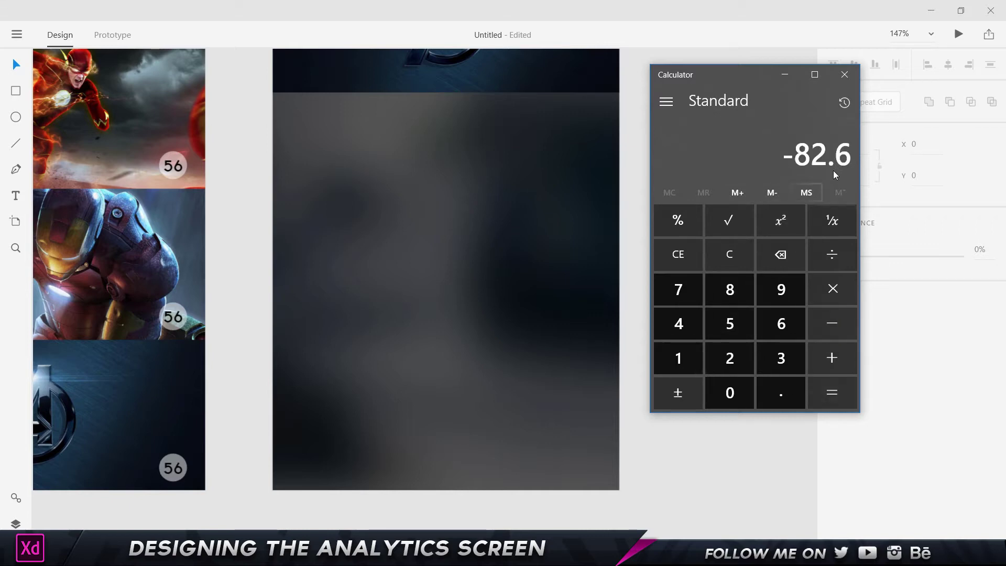
left_click(847, 73)
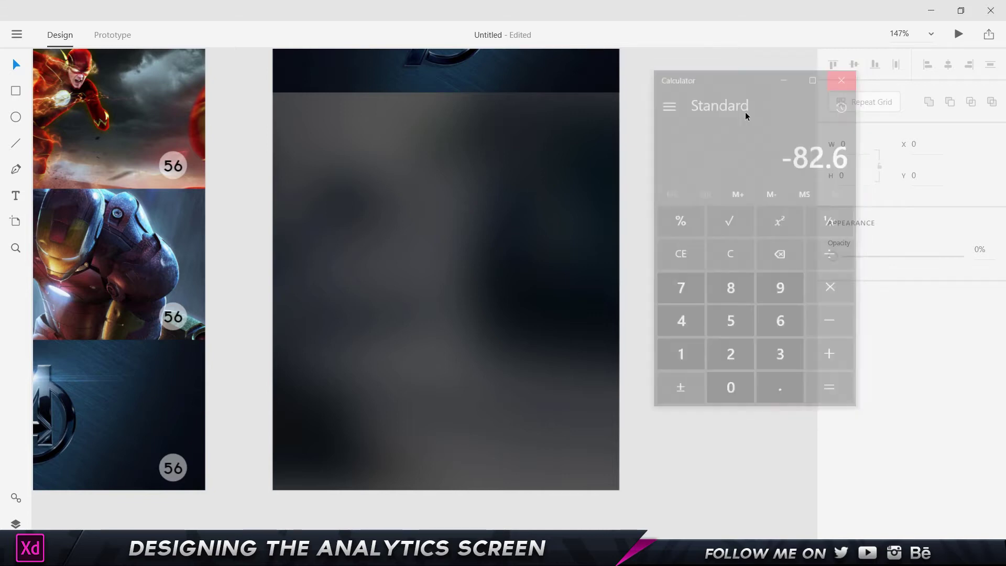
Draw a 360 by 83 px rectangle without a border directly below the Avengers image on the Statistics Screen.
left_click(16, 91)
left_click_drag(271, 92, 620, 166)
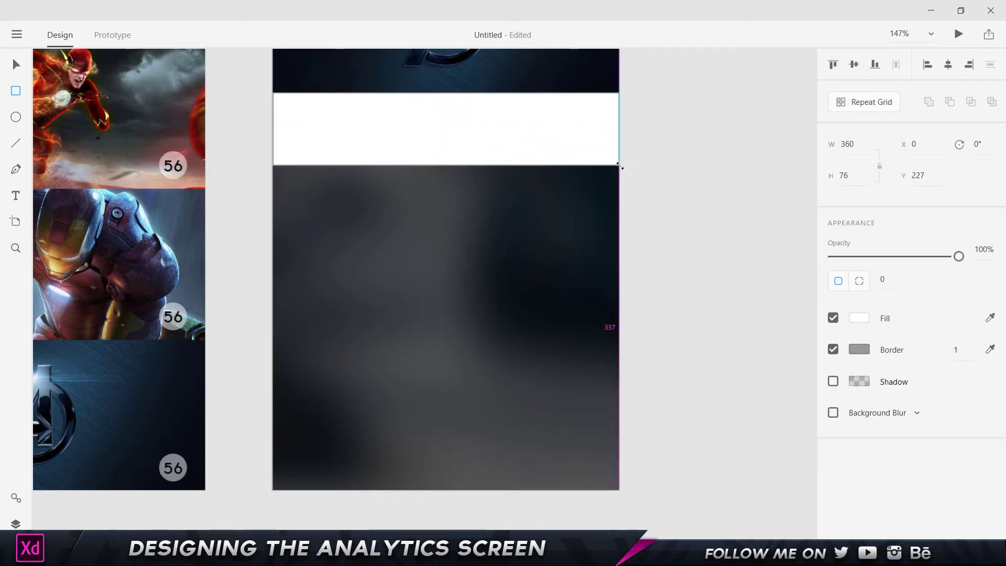
left_click(843, 175)
type("8")
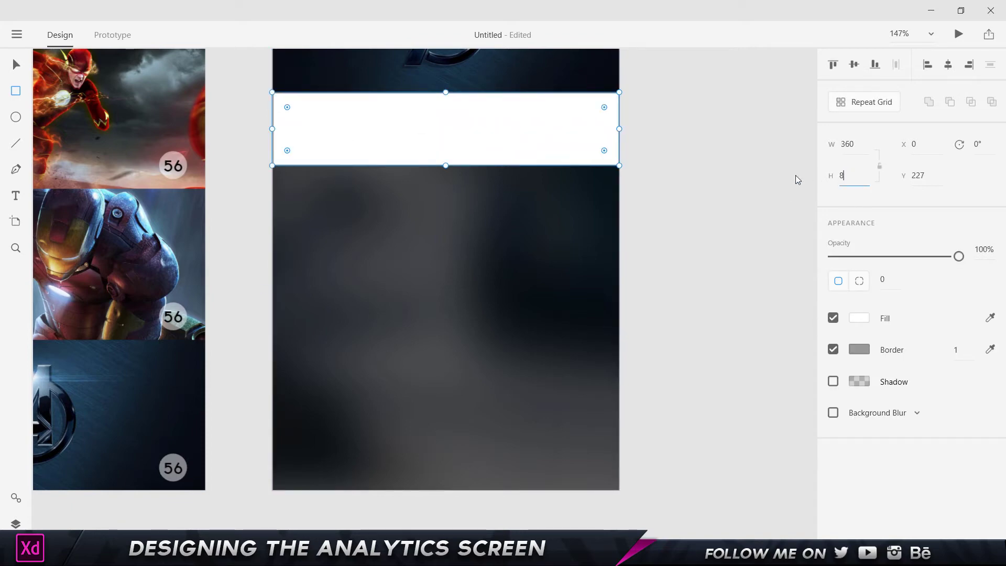
type("3")
key("Return")
key("v")
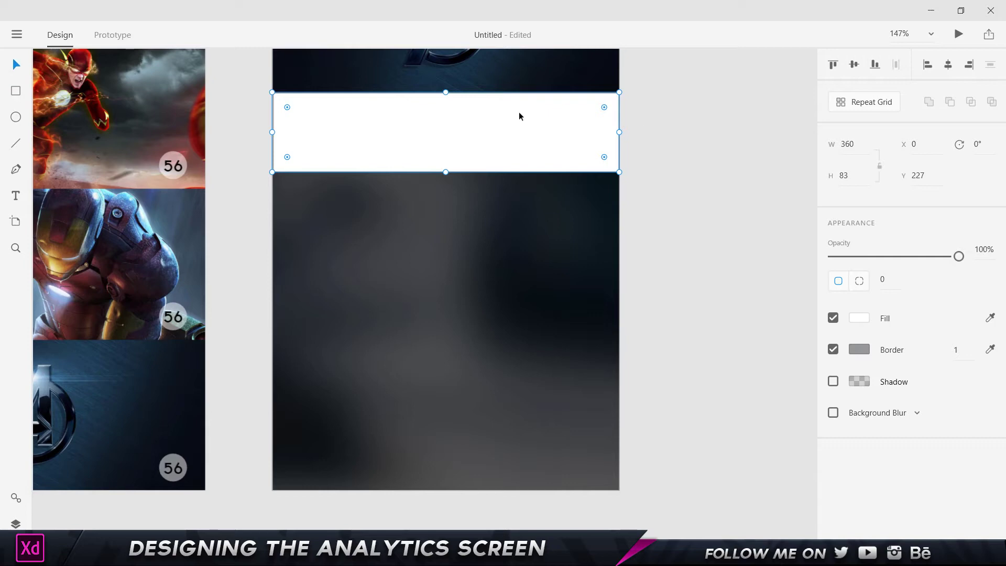
left_click(833, 348)
left_click(762, 279)
Change the fill of the rectangle below the Avengers image to solid black (#000000).
left_click(486, 123)
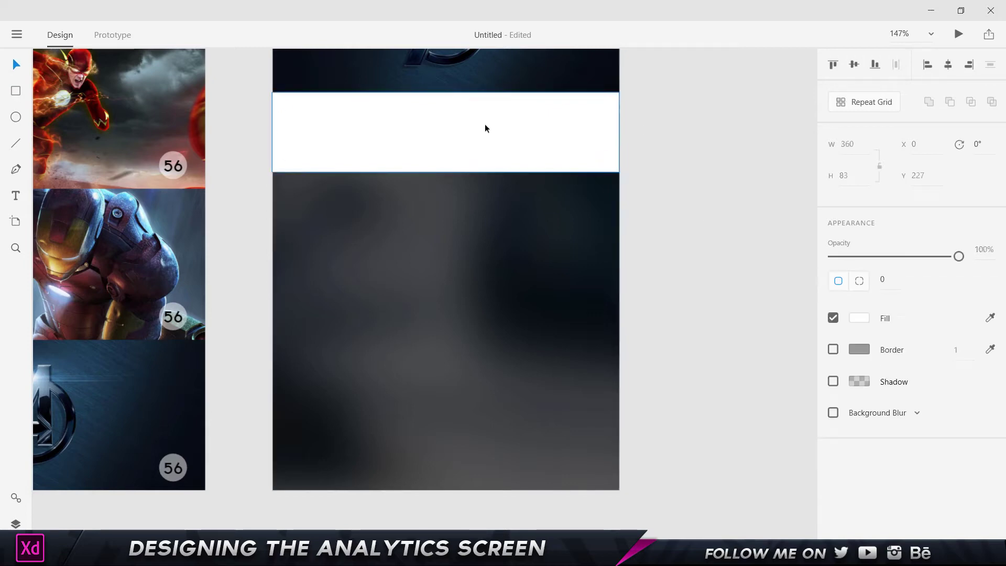
scroll(485, 124, "up", 3)
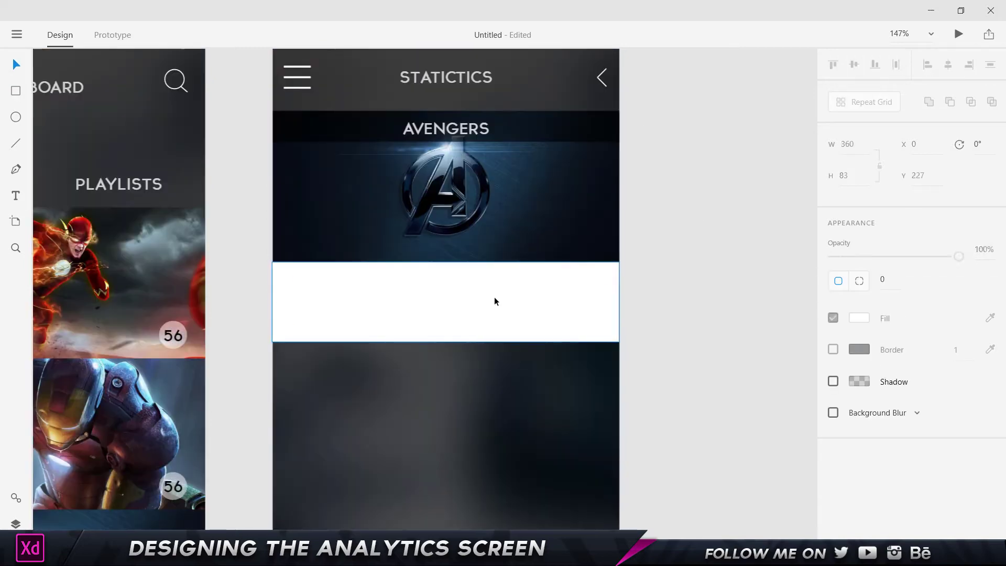
left_click(860, 316)
left_click(702, 304)
left_click_drag(702, 304, 673, 335)
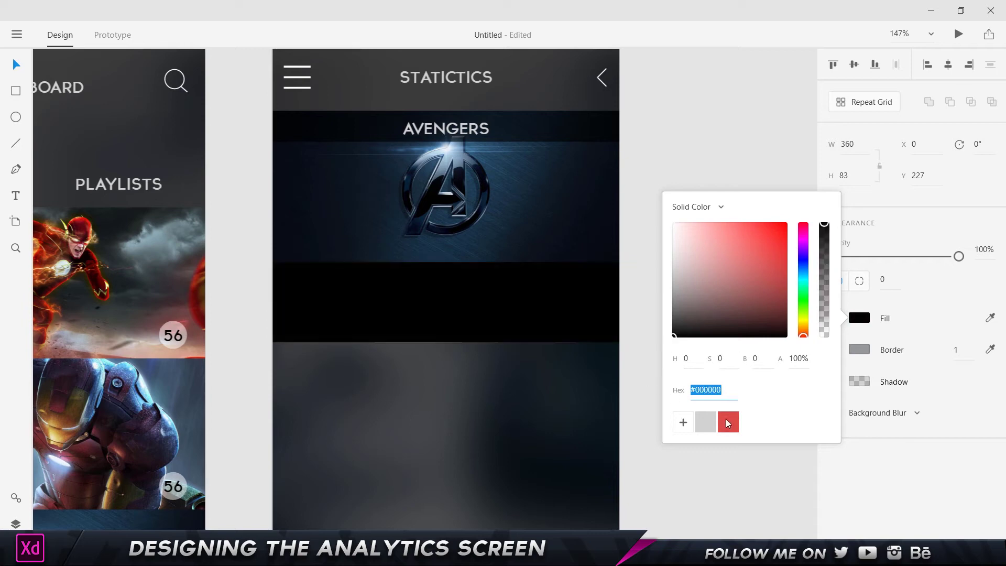
key("Escape")
key("Escape")
left_click(576, 304)
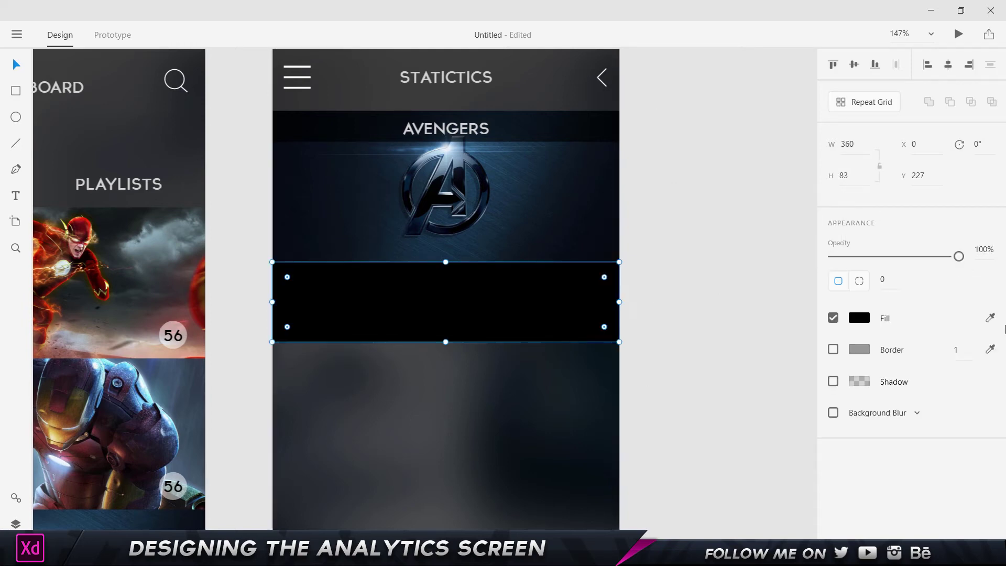
Set the opacity of the black rectangle below the Avengers image to 30%.
left_click(982, 249)
type("30")
key("Return")
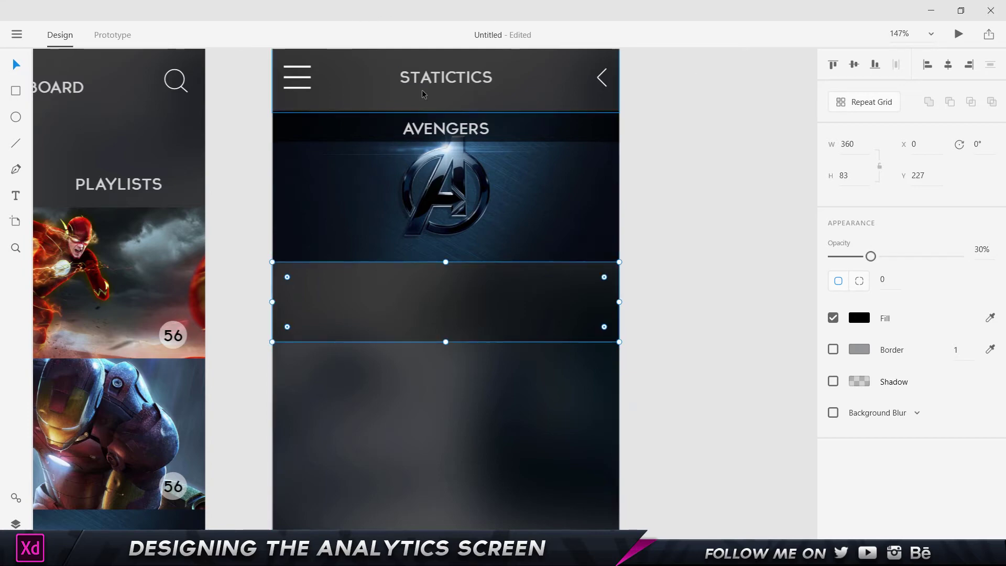
key("Escape")
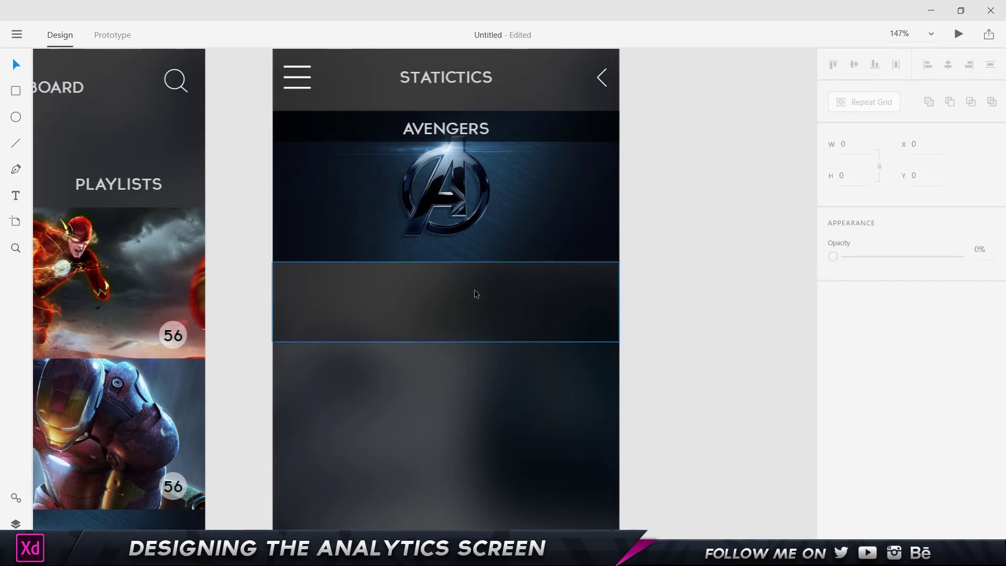
Duplicate the AVENGERS label into the upper part of the new row and bring the copy above Rectangle 3 in the layer order.
left_click_drag(477, 129, 478, 282)
left_click(486, 295)
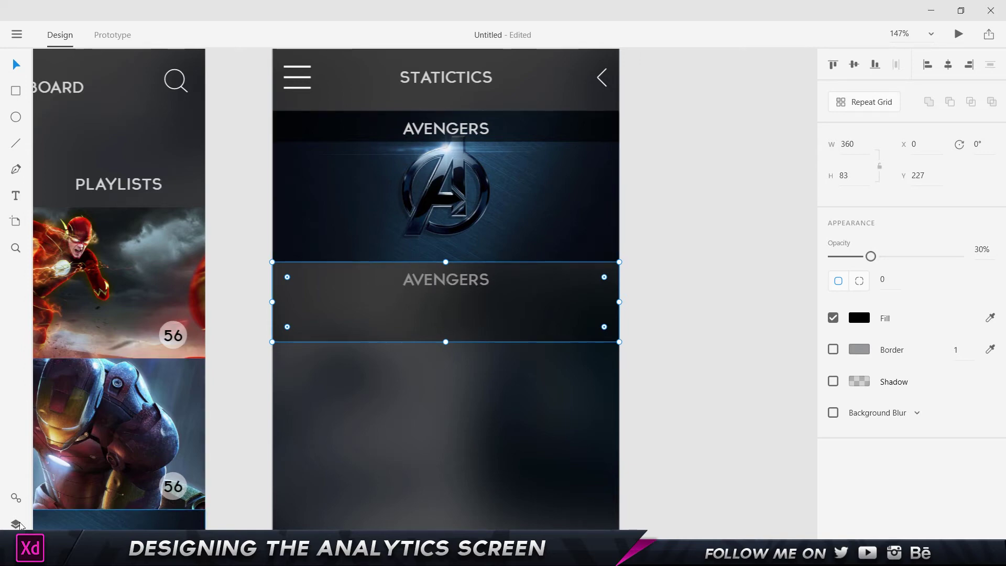
left_click(16, 524)
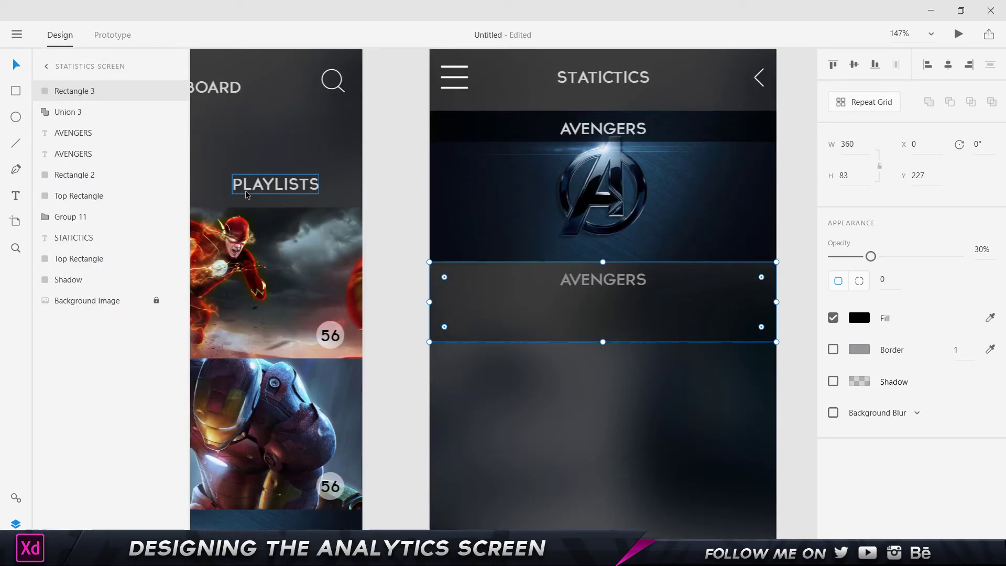
left_click(83, 135)
left_click_drag(82, 137, 82, 91)
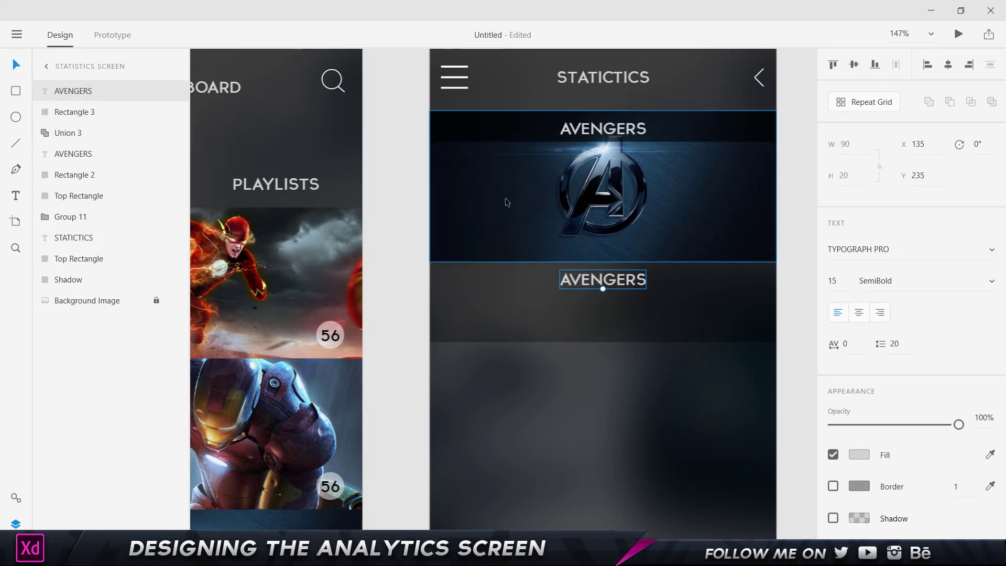
left_click(408, 234)
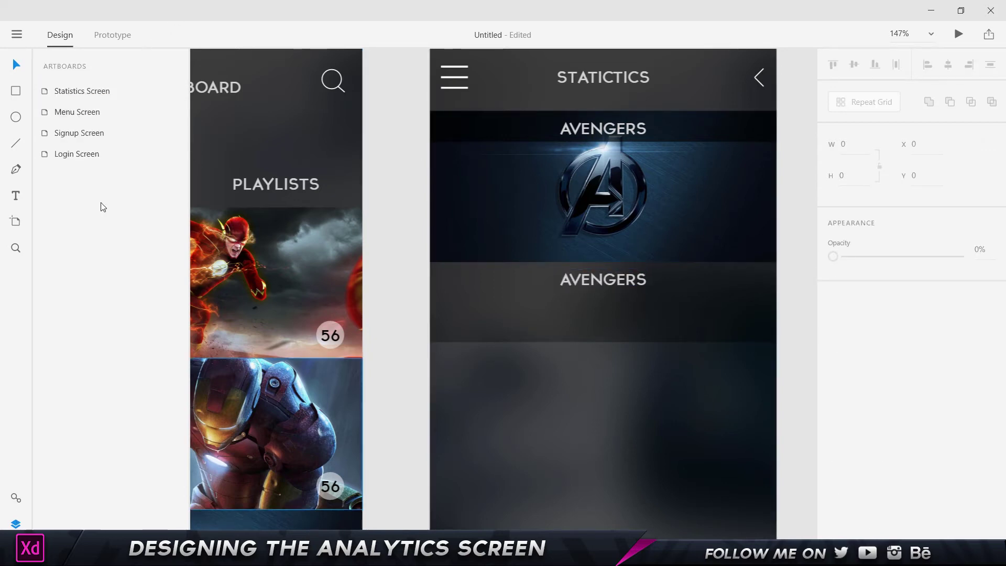
left_click(16, 524)
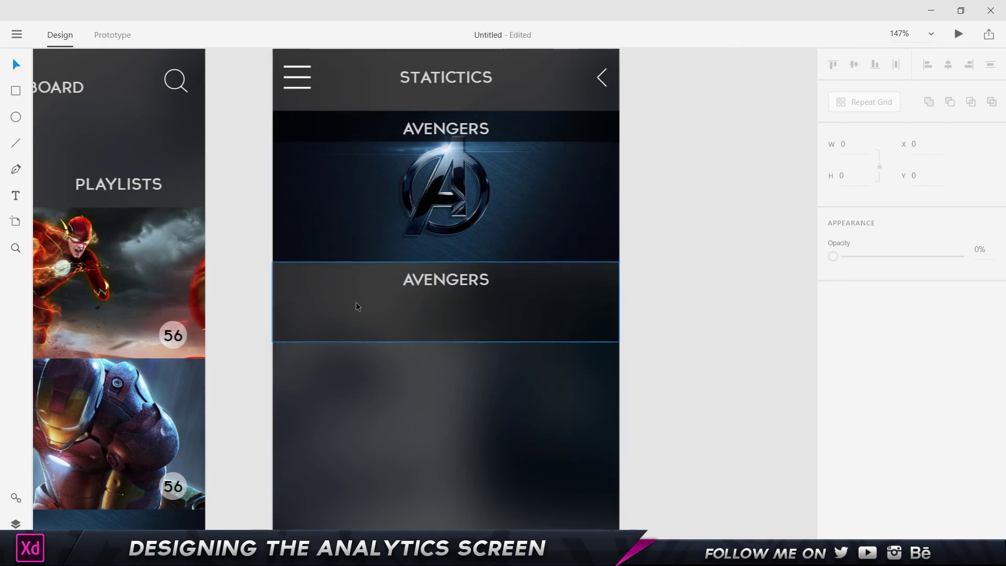
right_click(438, 282)
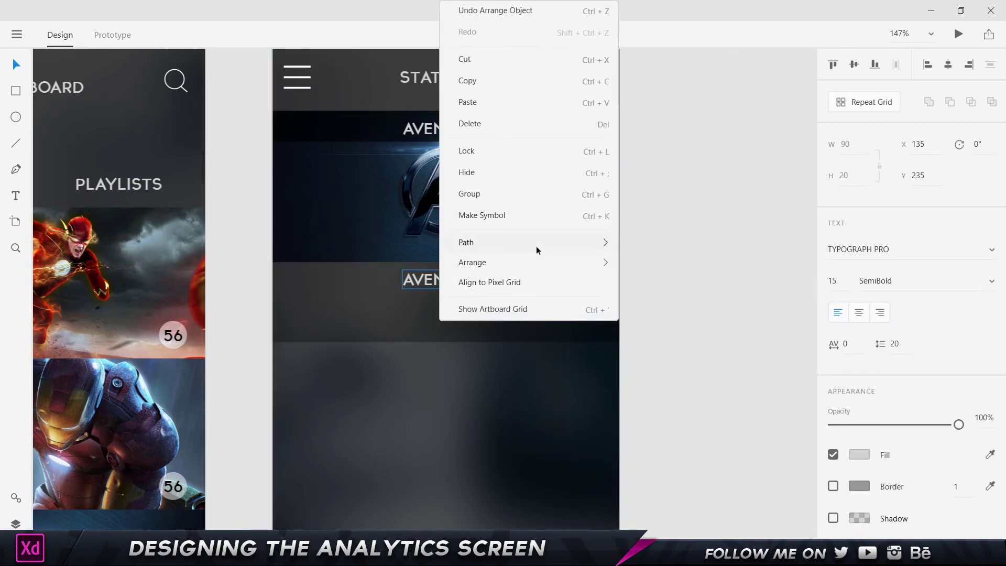
mouse_move(529, 263)
left_click(696, 217)
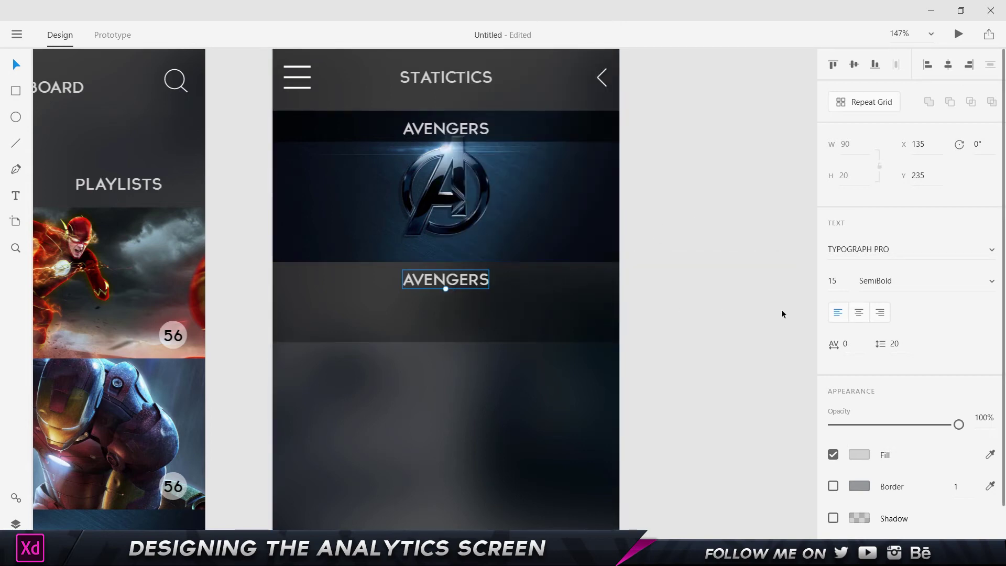
Change the text of the AVENGERS copy in the new row to REALTIME VIEWS and centre it horizontally on the artboard.
double_click(464, 278)
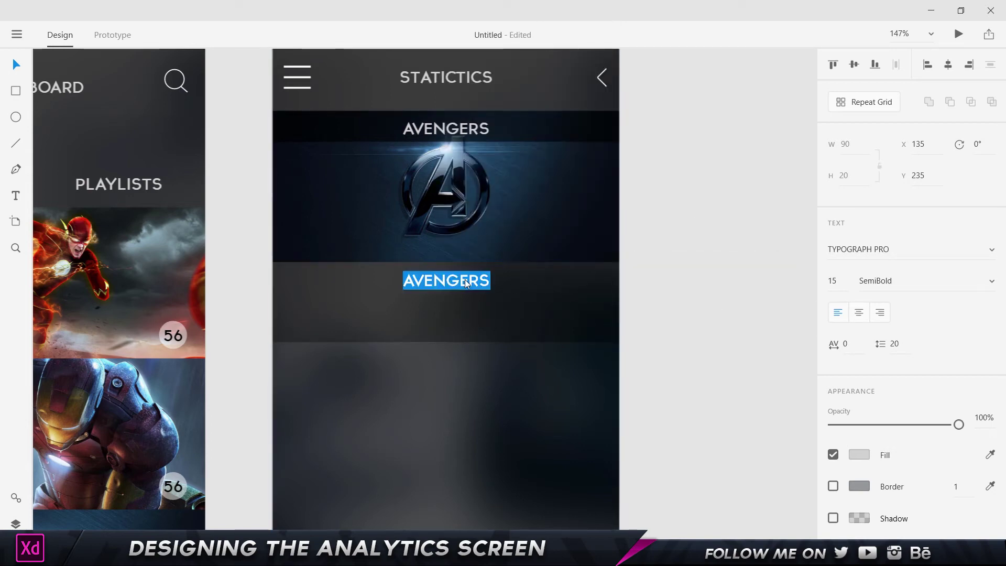
type("REALTIME VU+")
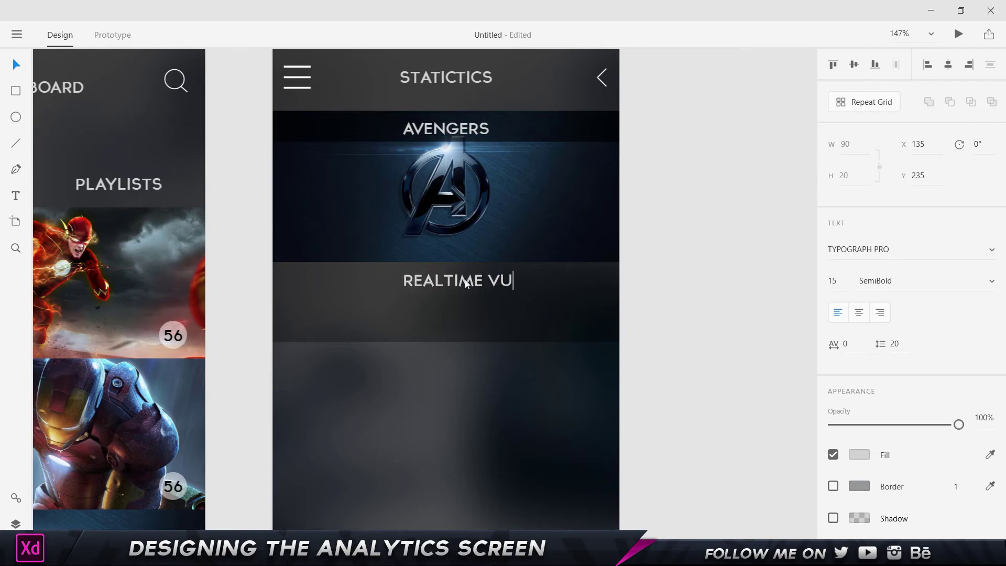
key("BackSpace")
key("BackSpace")
type("IWES")
key("BackSpace")
key("BackSpace")
key("BackSpace")
type("EWS")
key("Escape")
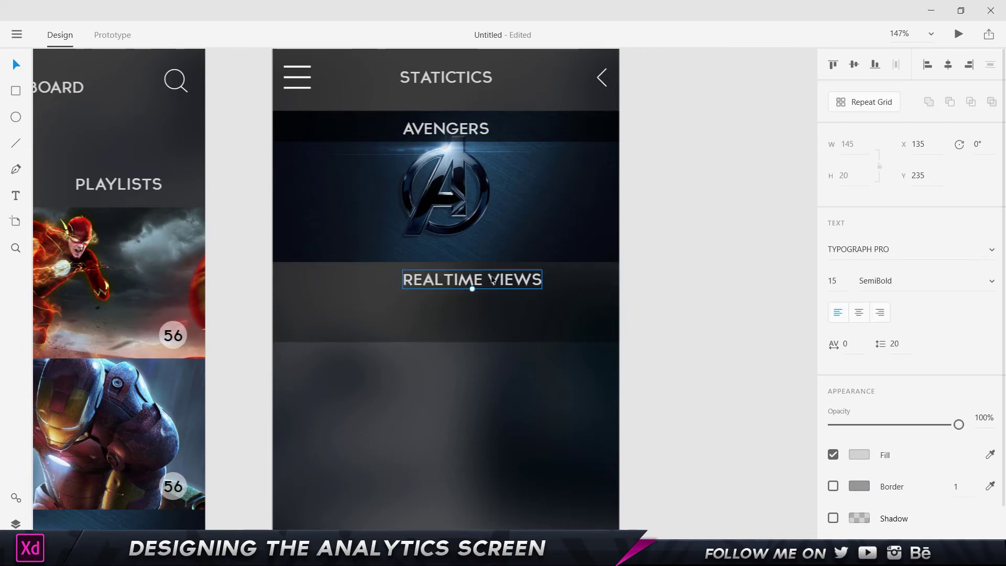
left_click(947, 64)
left_click(694, 236)
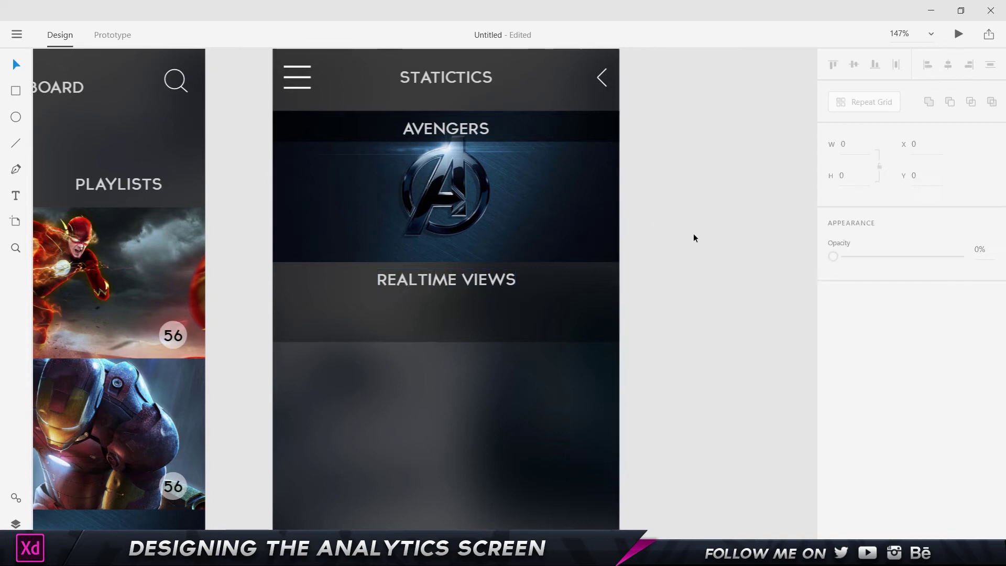
Duplicate the REALTIME VIEWS label, set the copy's font size to 10 and place it centred directly beneath the original, at Y 251.
left_click(500, 283)
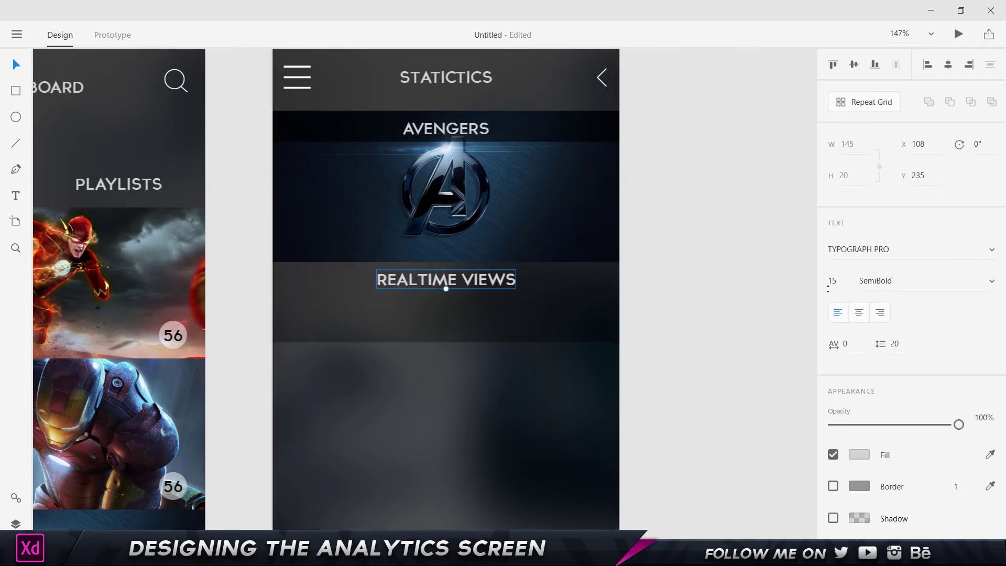
left_click(834, 285)
type("10")
key("Return")
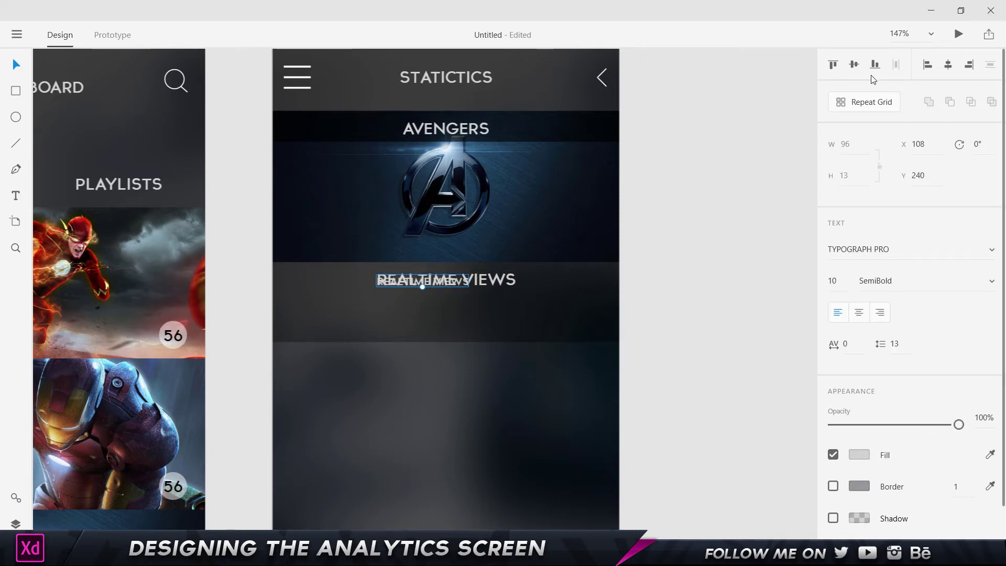
left_click_drag(491, 292, 515, 297)
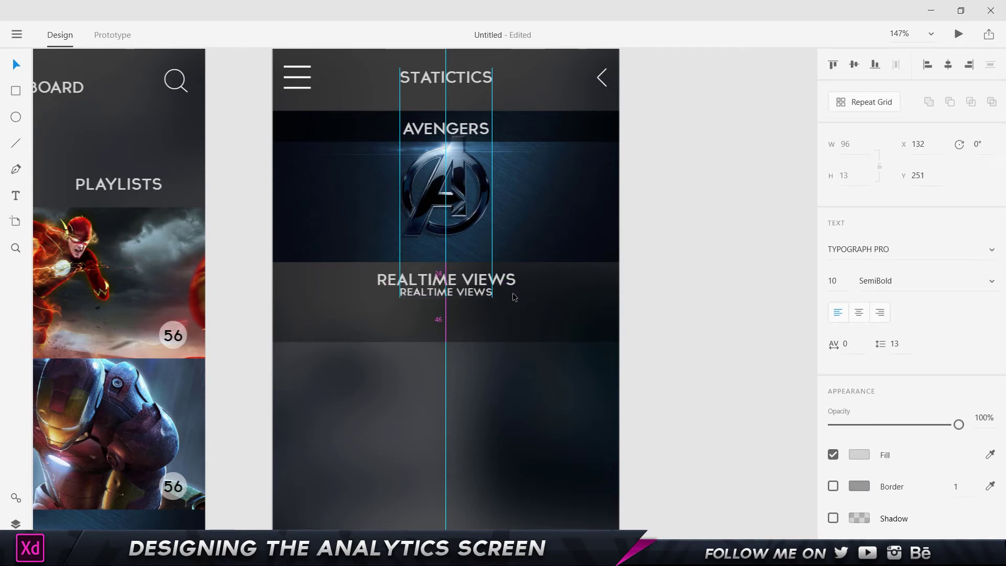
Change the text of the small label copy to 48 HOURS and centre it horizontally on the artboard.
double_click(458, 292)
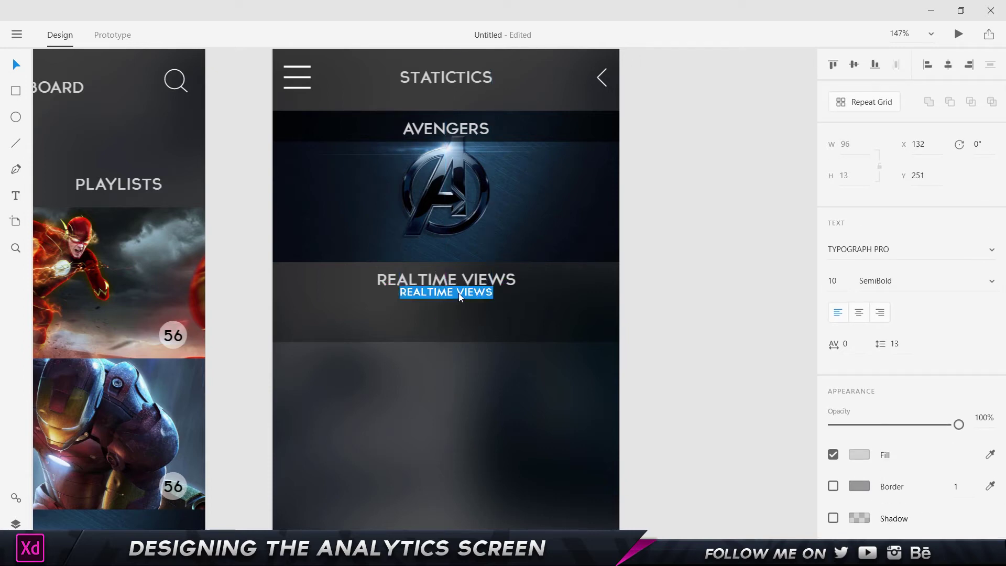
type("48 HOu")
type("rs")
key("BackSpace")
key("BackSpace")
key("BackSpace")
key("BackSpace")
type("OU")
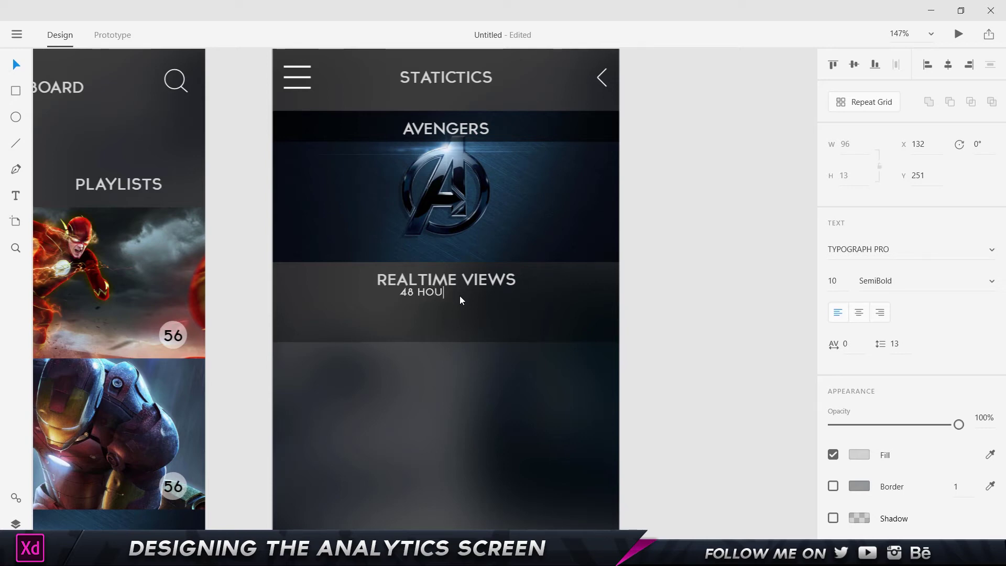
type("RS")
left_click(642, 283)
left_click(437, 298)
left_click(948, 64)
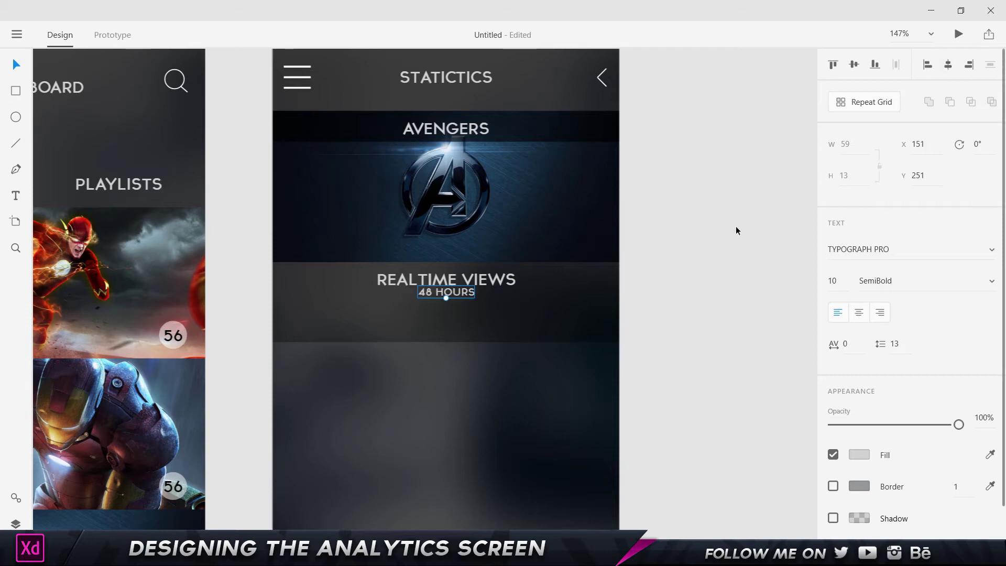
left_click(754, 215)
Duplicate the REALTIME VIEWS label below 48 HOURS at Y 275, change the copy's text to 560 and centre it horizontally.
left_click(461, 278)
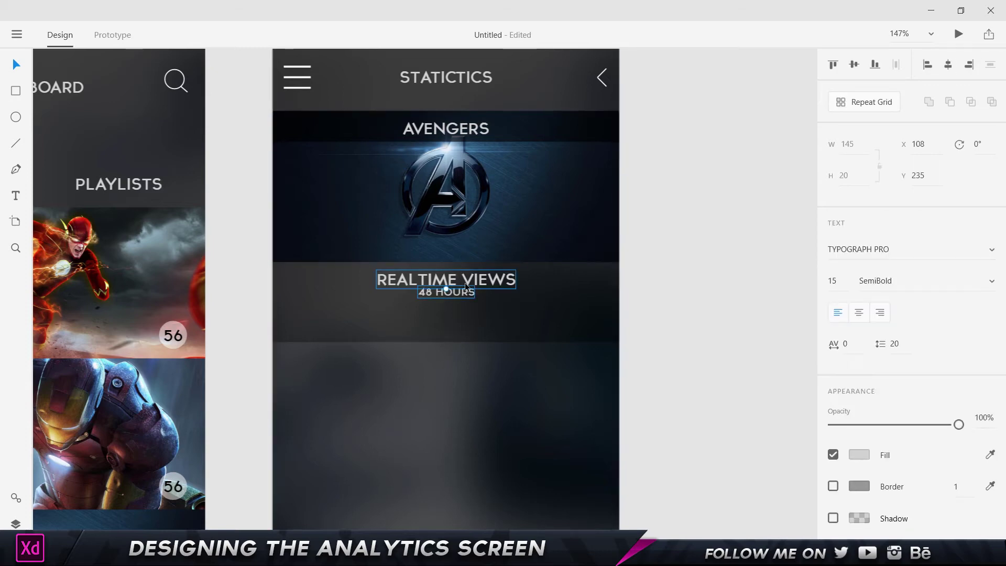
left_click_drag(462, 282, 458, 319)
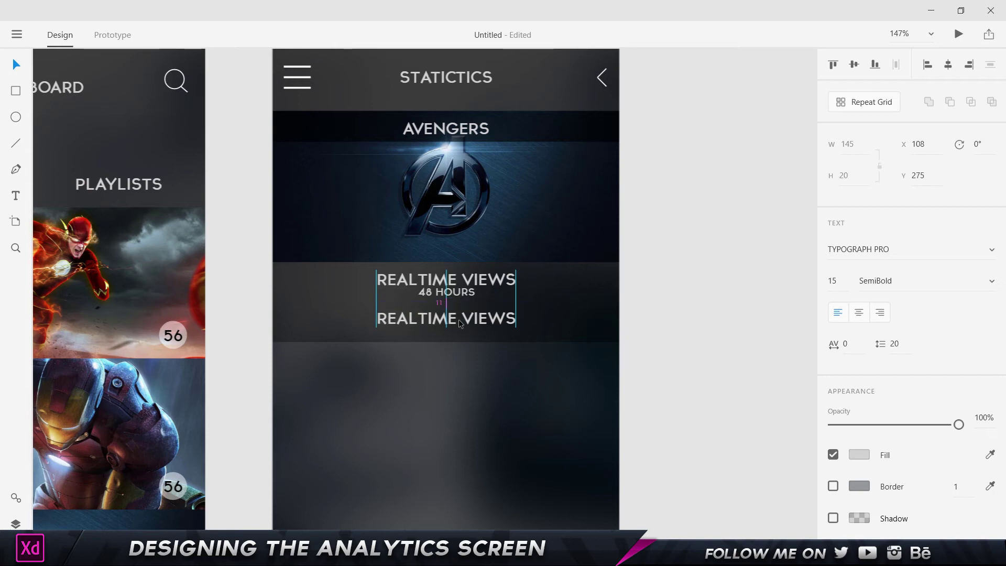
double_click(458, 320)
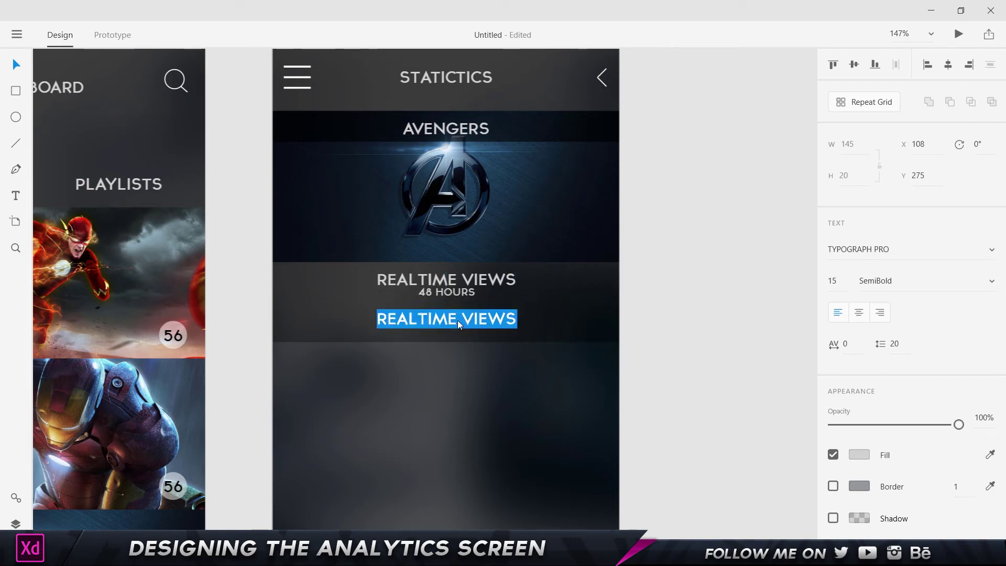
type("560")
key("Escape")
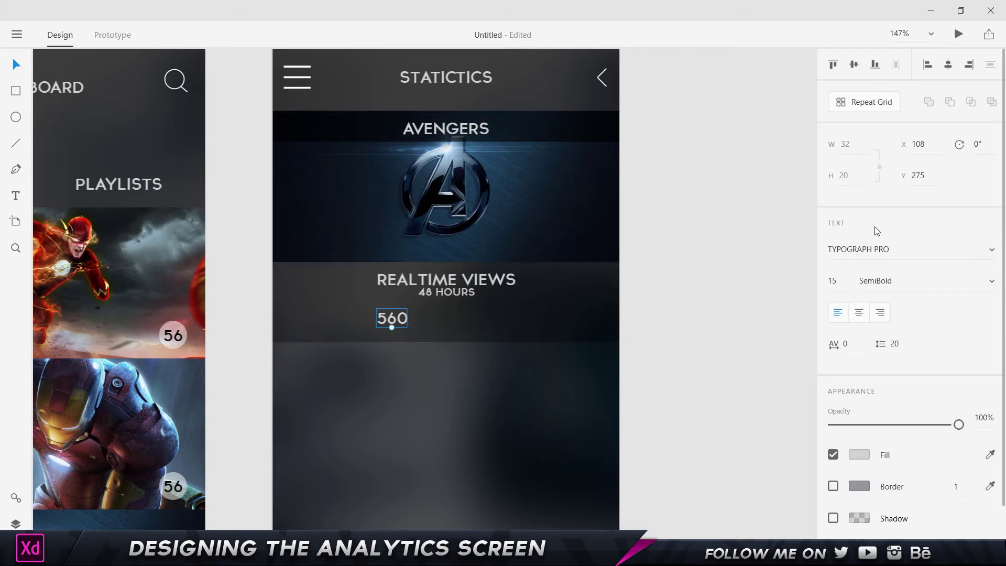
left_click(947, 65)
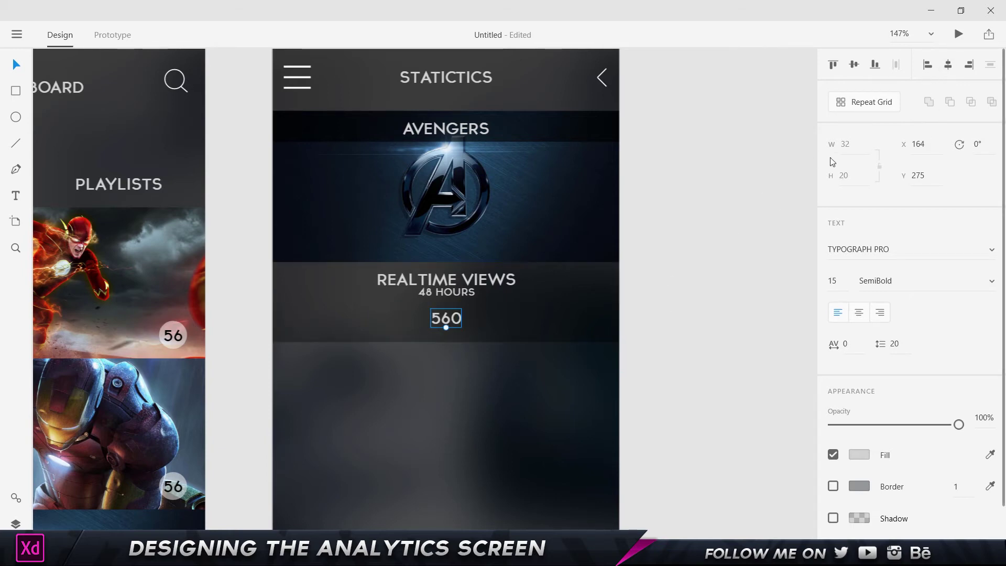
Set the font size of the 560 label to 35 and centre it horizontally on the artboard again.
left_click(840, 282)
type("20")
key("Return")
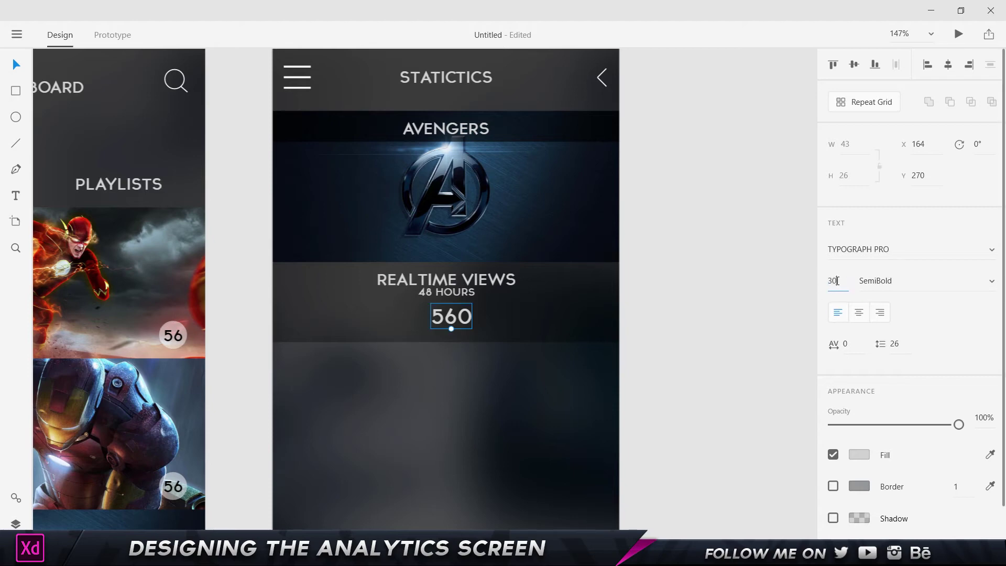
type("35")
key("Return")
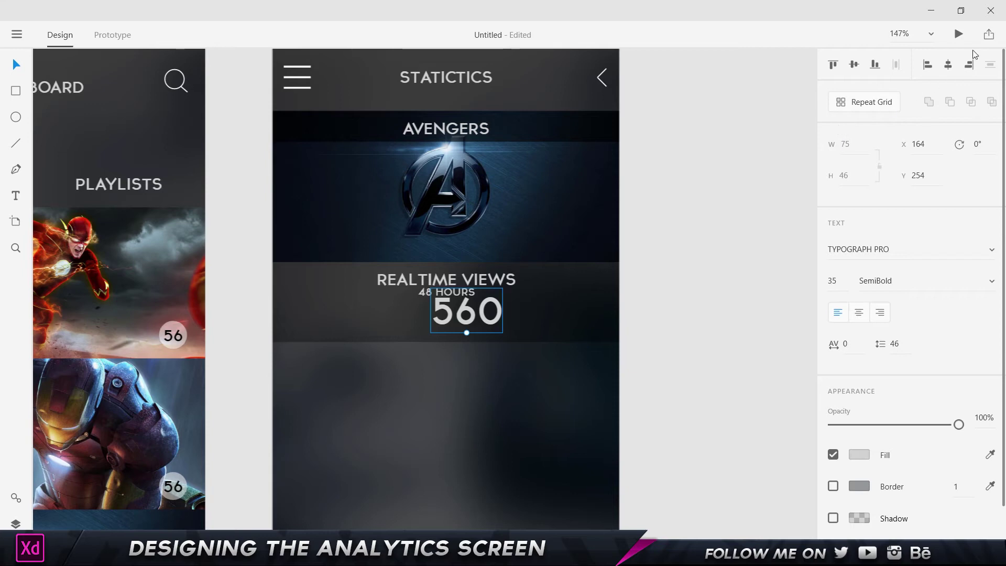
left_click(949, 65)
Move the 560 label down 10 px to Y 264 so it clears the 48 HOURS text.
key("Down")
key("Down")
key("Down")
key("Down")
key("Down")
key("Down")
key("Down")
key("Down")
key("Down")
key("Down")
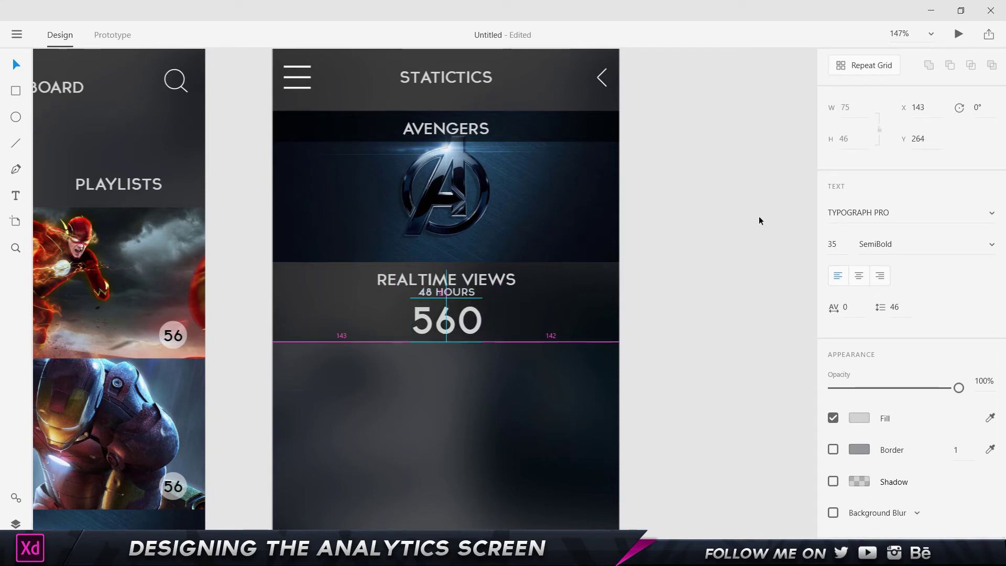
key("Escape")
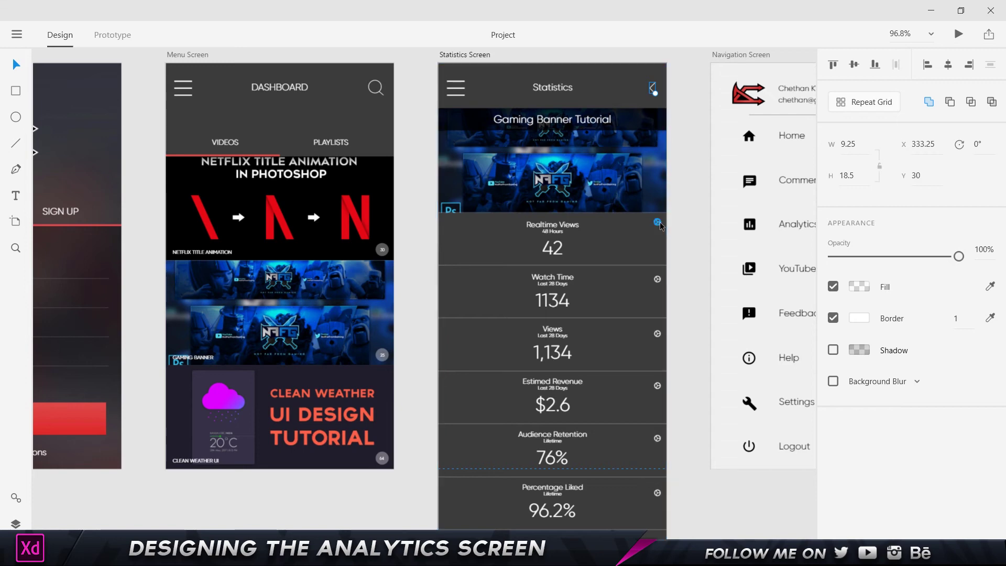
Copy the small settings icon from the Project file's Statistics Screen into the REALTIME VIEWS row and place it in the row's upper-right corner.
left_click(658, 223)
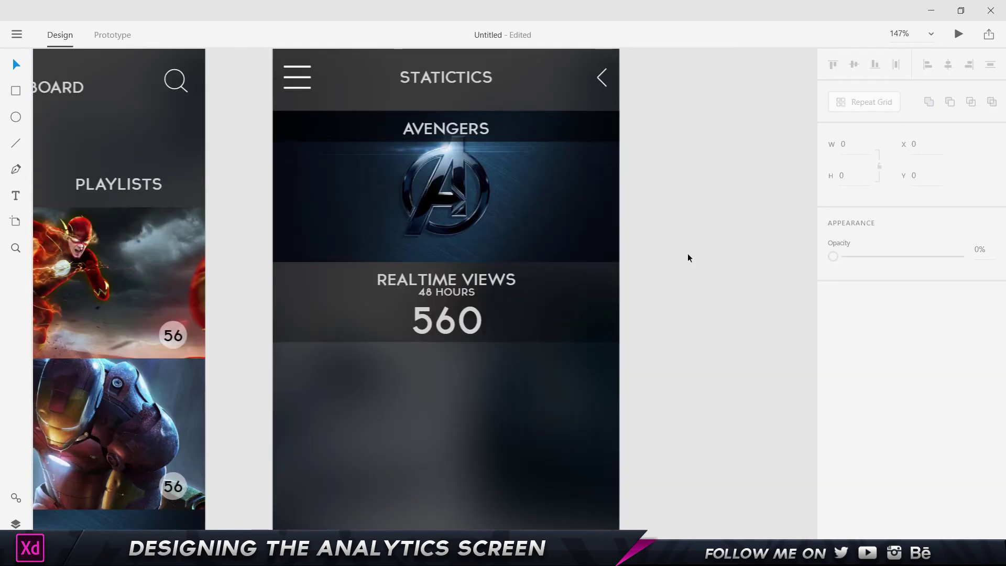
left_click(592, 287)
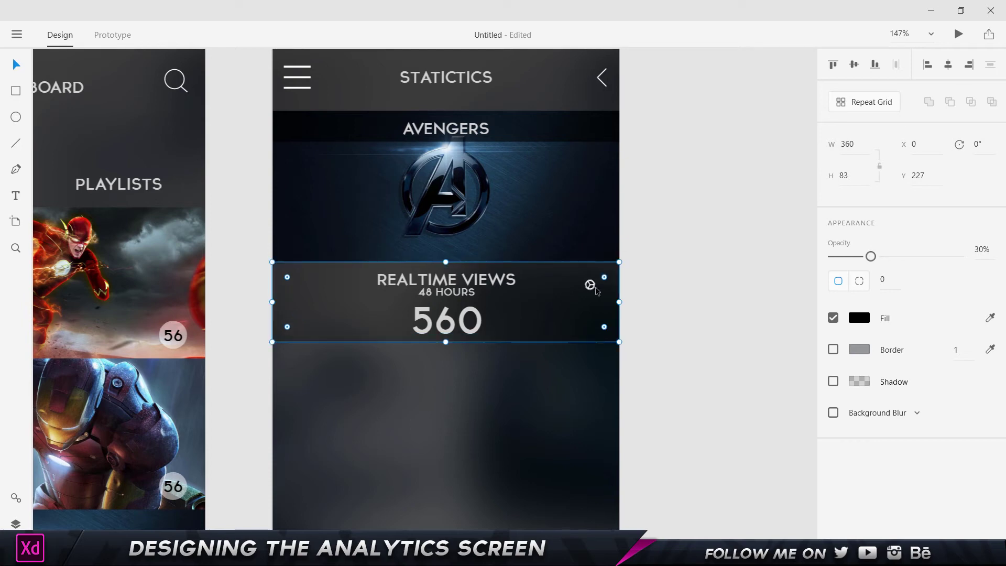
left_click(591, 286)
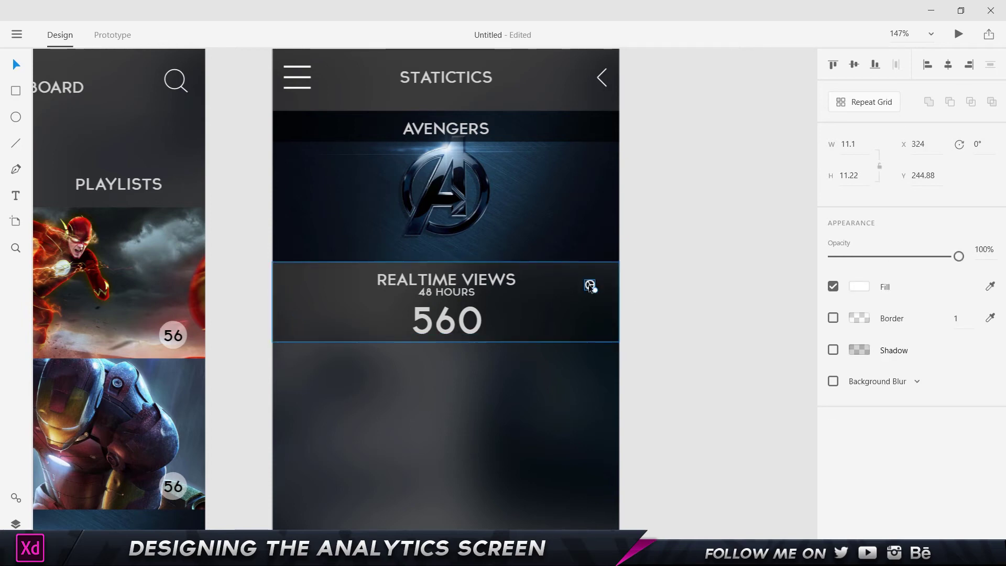
left_click_drag(590, 287, 606, 276)
left_click(628, 294)
left_click(615, 278)
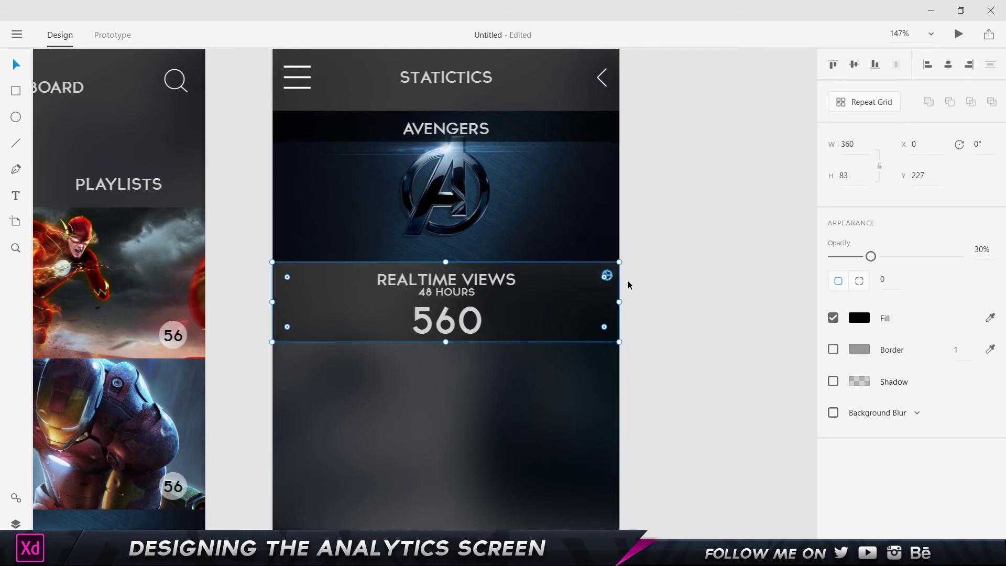
left_click(642, 279)
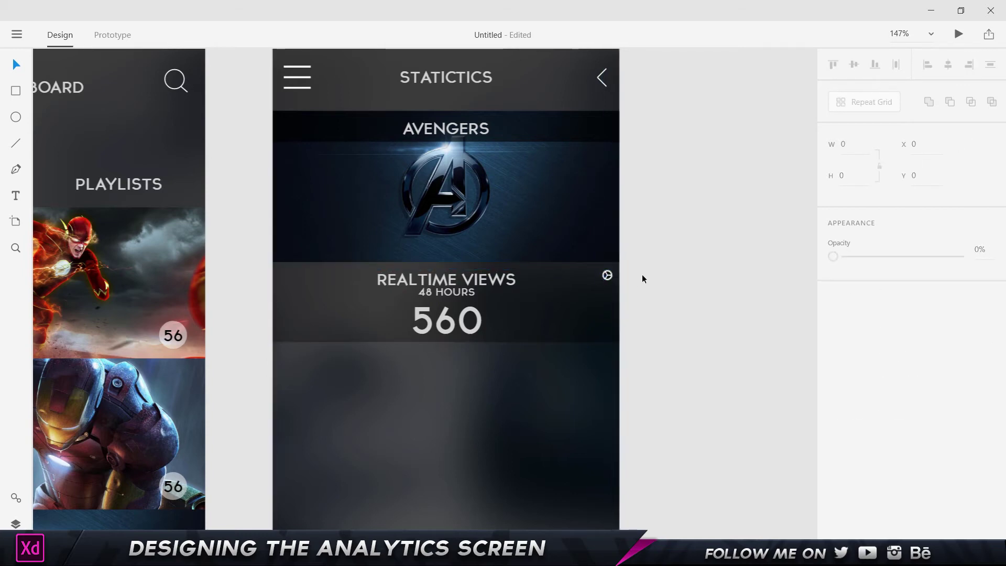
left_click(608, 277)
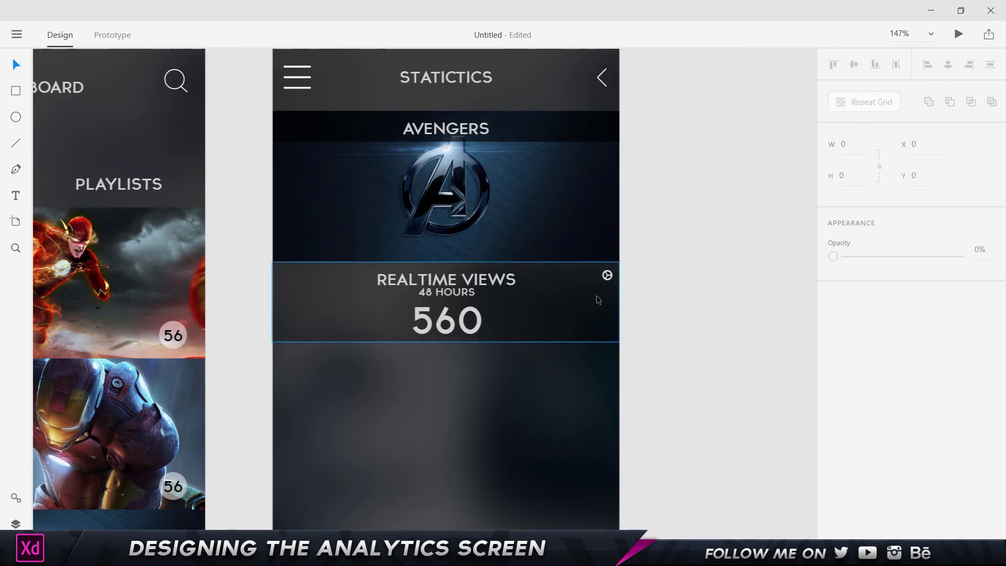
left_click(646, 297)
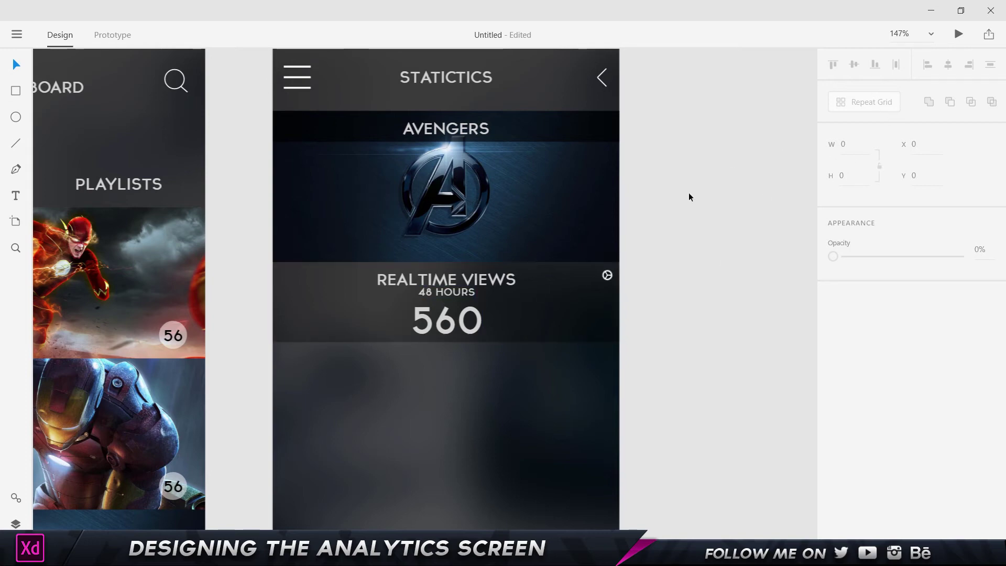
scroll(688, 192, "down", 3)
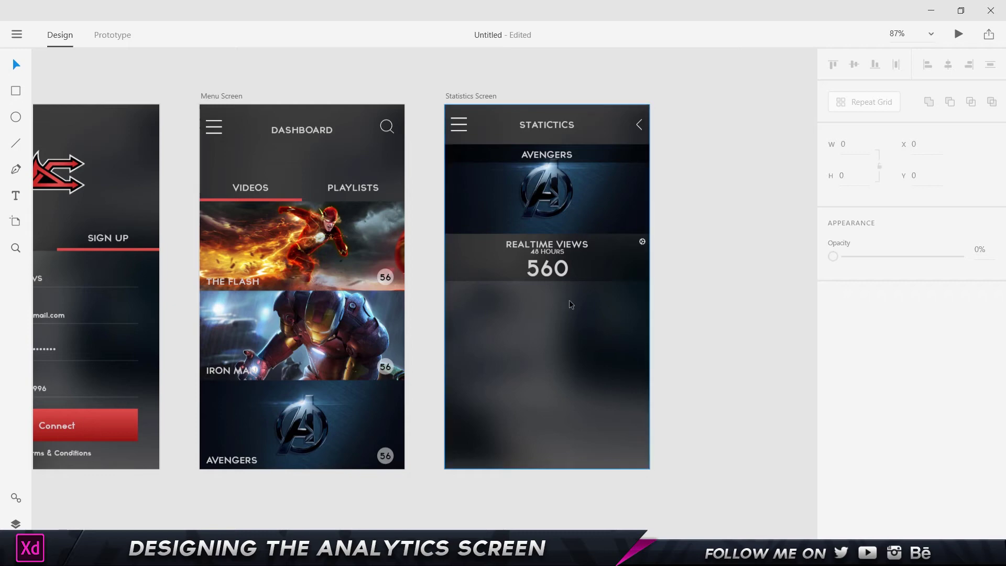
double_click(642, 242)
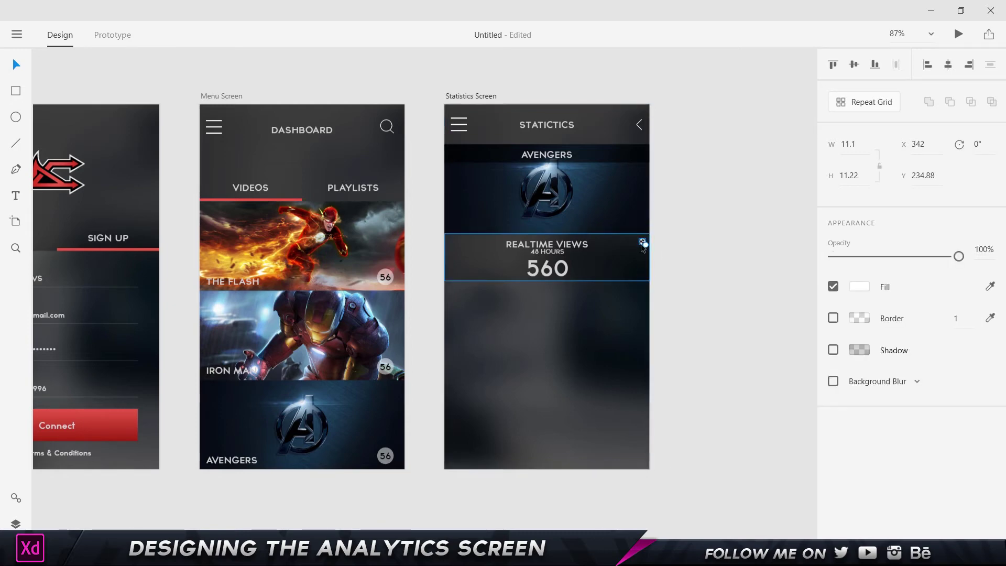
left_click(671, 240)
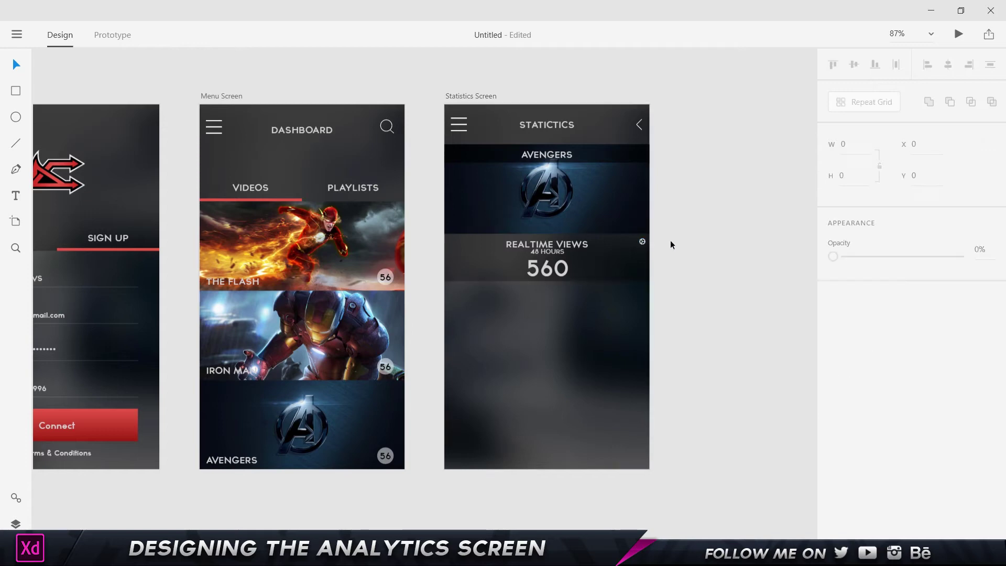
left_click(643, 245)
left_click(669, 244)
double_click(642, 242)
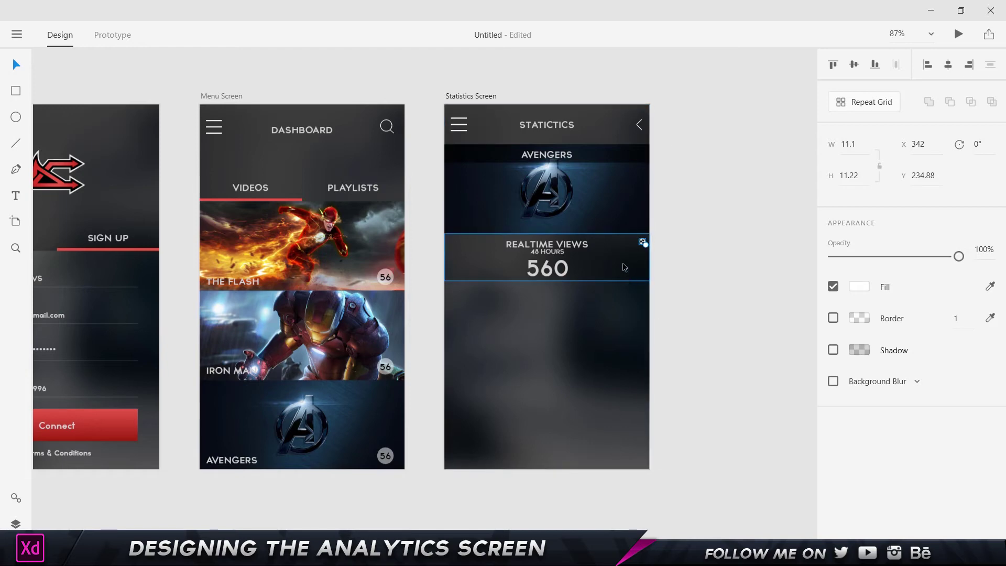
Move the REALTIME VIEWS, 48 HOURS and 560 labels up together to Y 231, centring them vertically in the row.
left_click(556, 265)
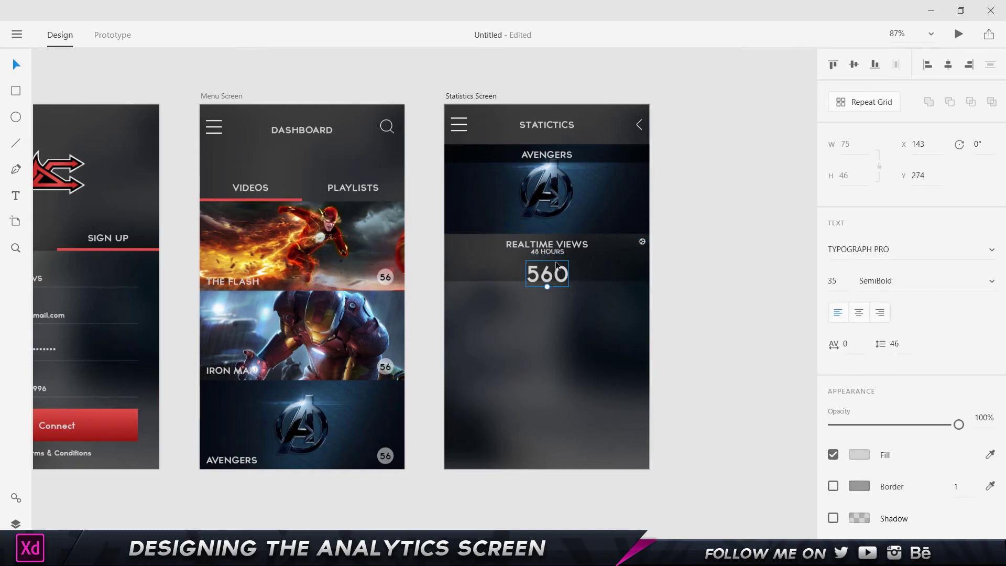
left_click(556, 247, "shift")
left_click(560, 253, "shift")
left_click_drag(559, 254, 559, 252)
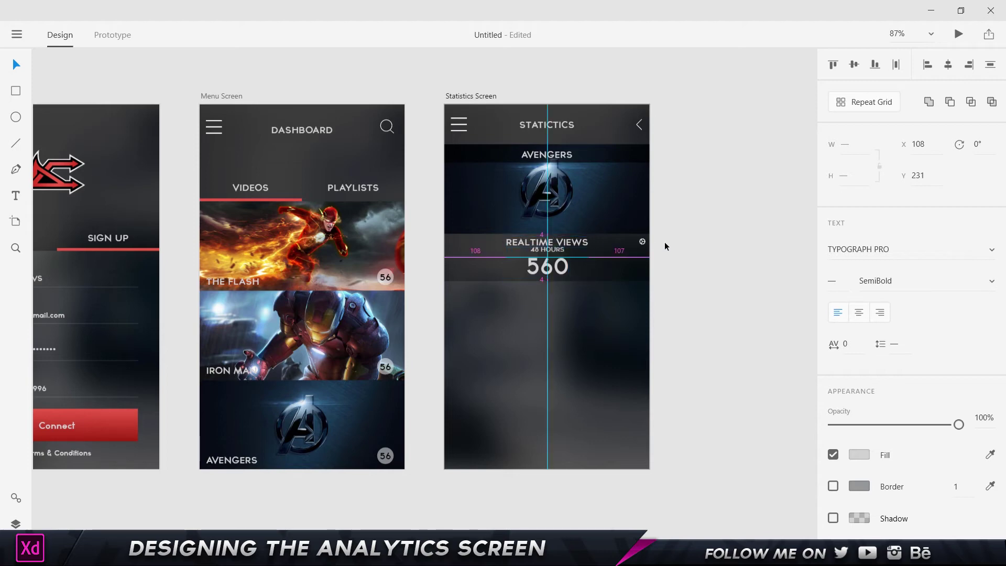
left_click(691, 277)
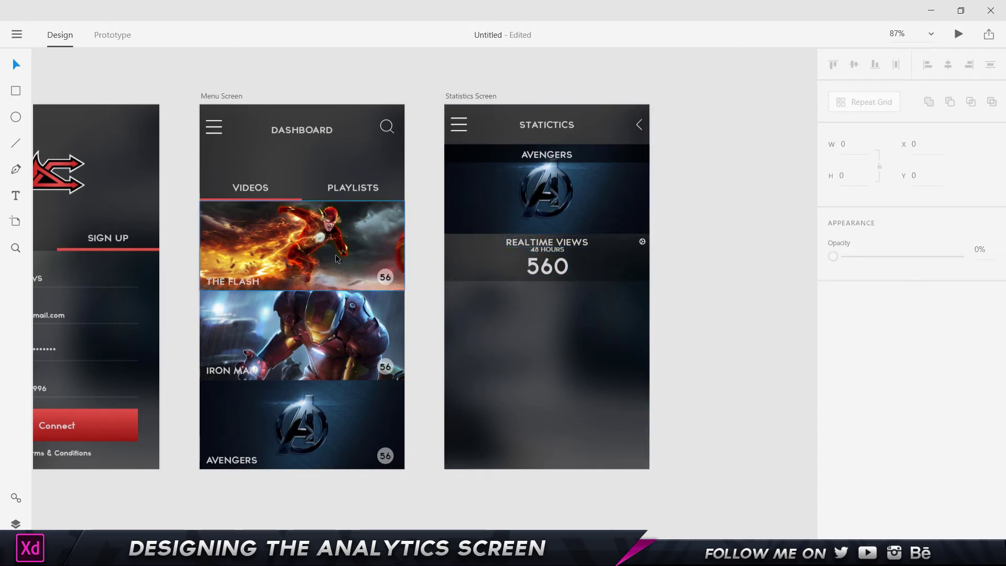
Turn the small settings icon in the REALTIME VIEWS row into a reusable symbol.
left_click(15, 497)
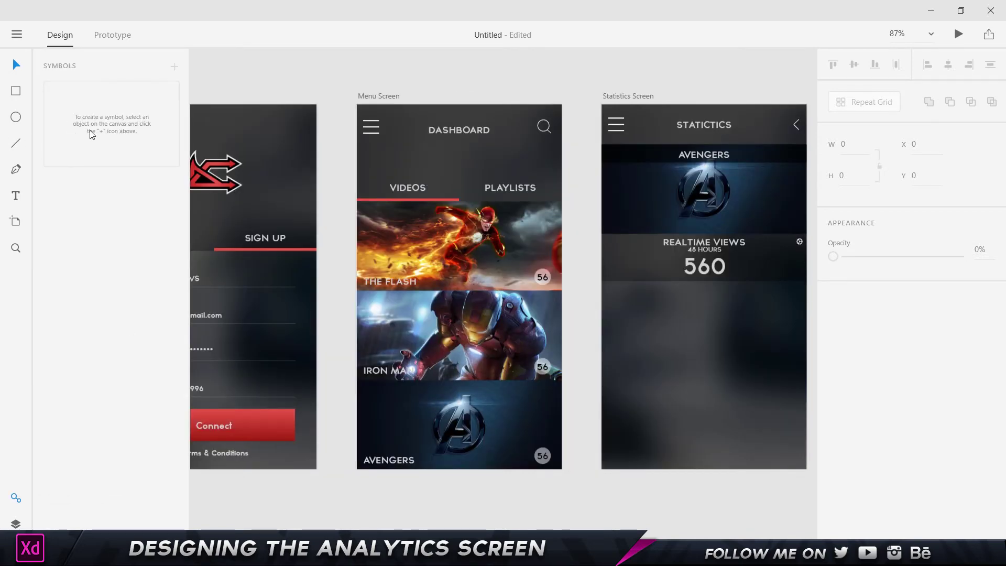
left_click(799, 242)
left_click(175, 68)
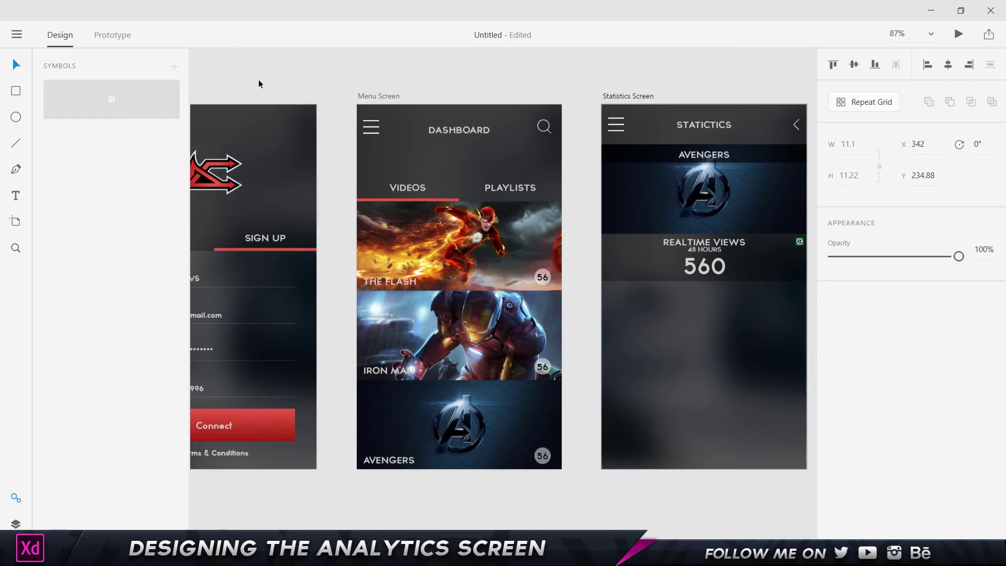
left_click(291, 76)
left_click(16, 498)
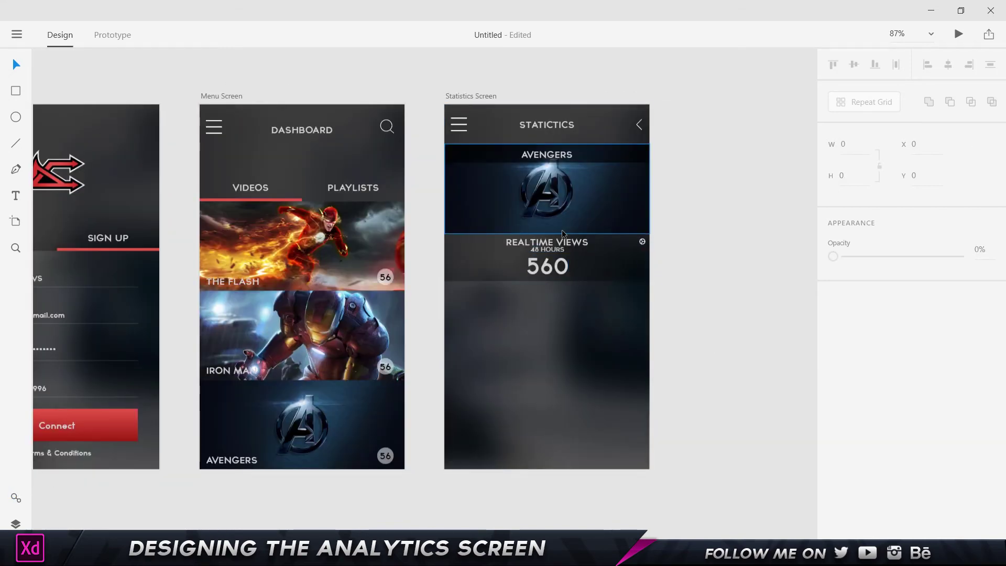
Draw a thin horizontal divider line, 360 px wide, along the lower edge of the REALTIME VIEWS row.
scroll(585, 269, "up", 4)
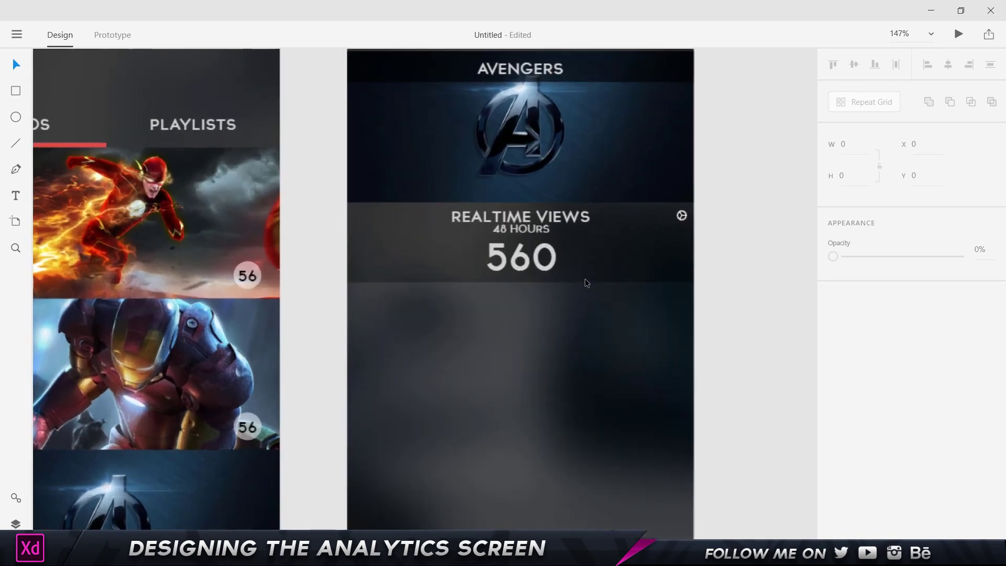
scroll(439, 268, "up", 1)
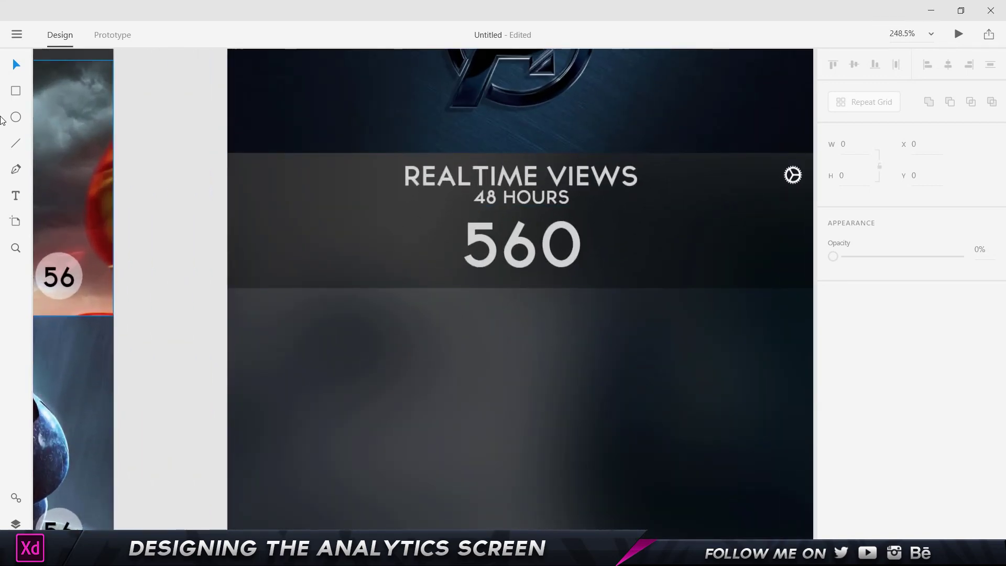
left_click(16, 92)
left_click_drag(227, 289, 813, 302)
key("v")
left_click(203, 237)
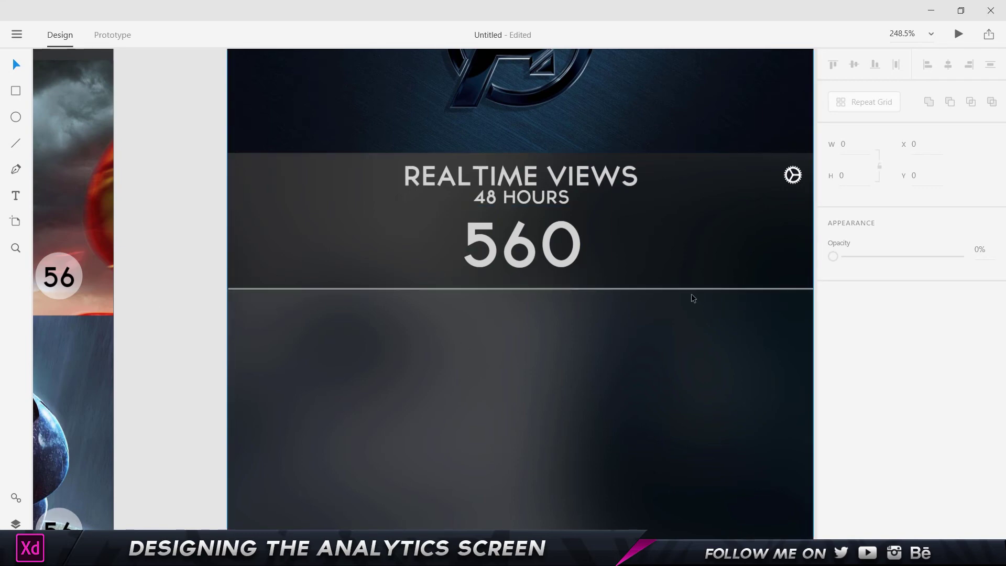
Group the divider line, row background, settings icon and the REALTIME VIEWS, 48 HOURS and 560 labels into one object.
left_click(694, 272)
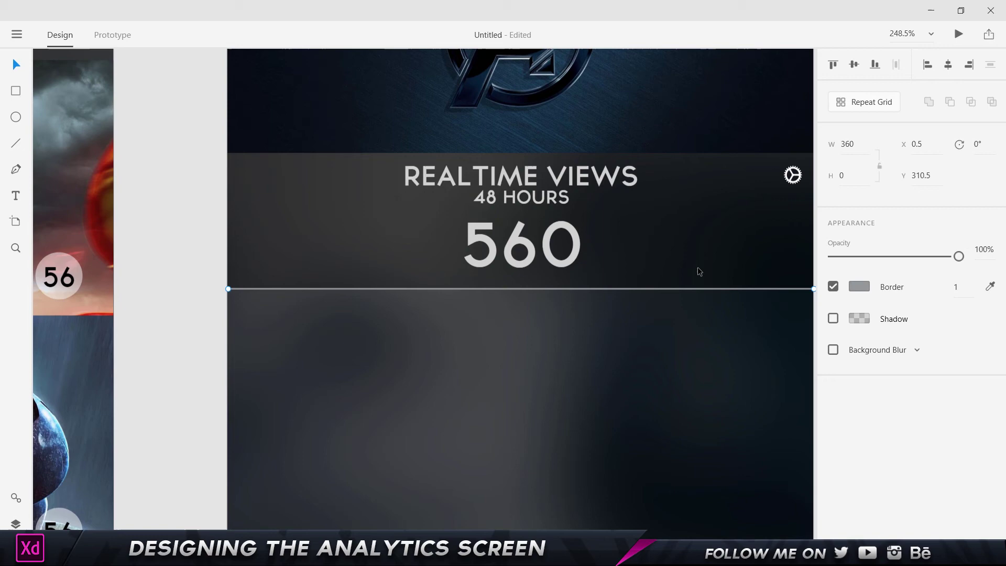
left_click(799, 177)
left_click(768, 188, "shift")
left_click(603, 182, "shift")
left_click(544, 198, "shift")
left_click(521, 244, "shift")
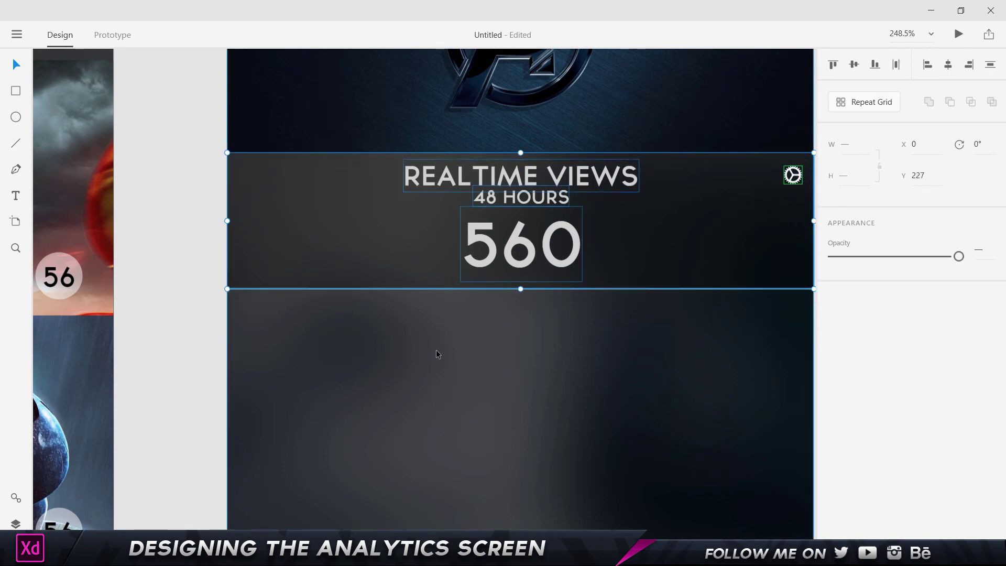
key("ctrl+g")
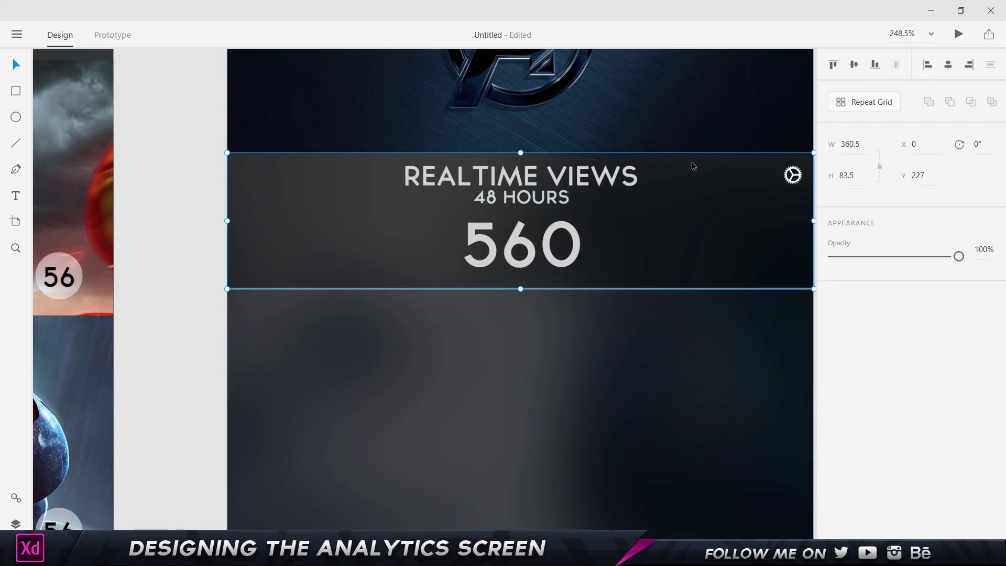
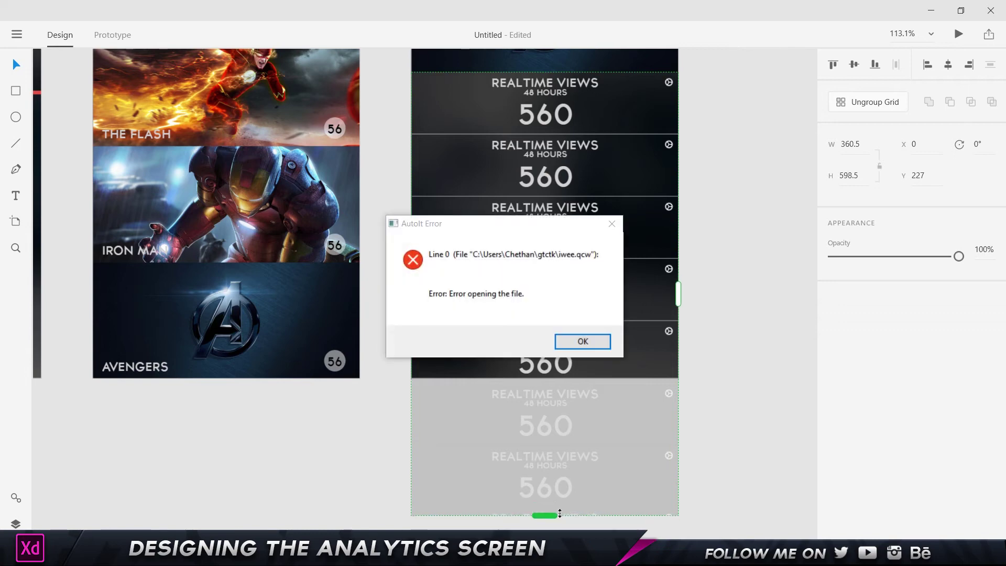
Dismiss the AutoIt error and shorten the repeat grid of REALTIME VIEWS rows to a height of 586.5 px, ending at the seventh row.
left_click(583, 342)
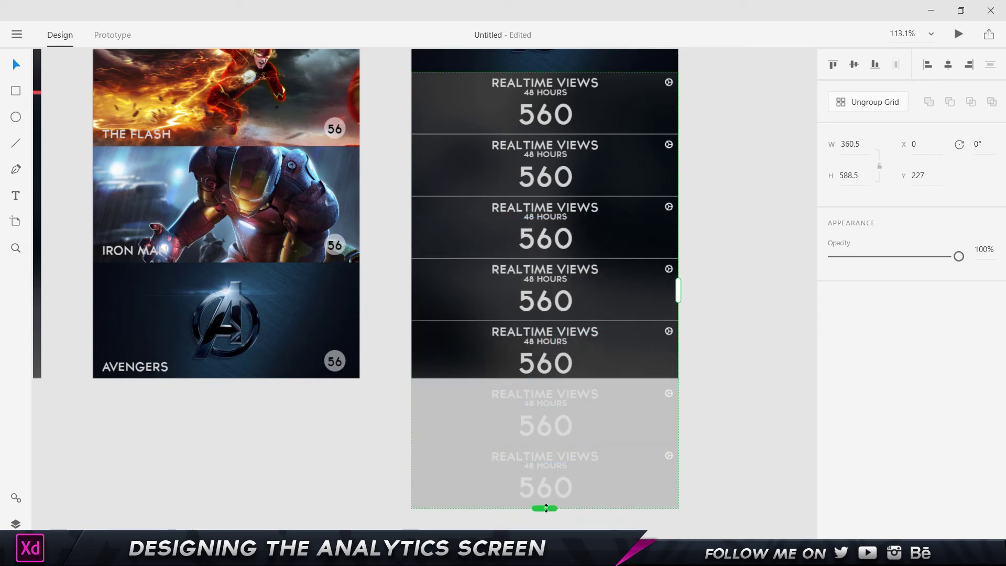
left_click_drag(546, 508, 546, 506)
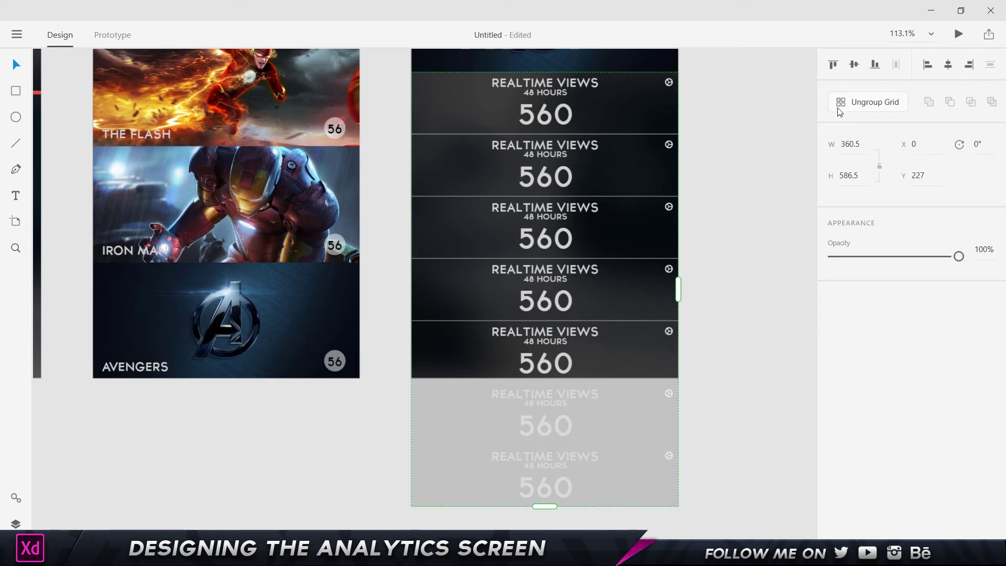
left_click(804, 125)
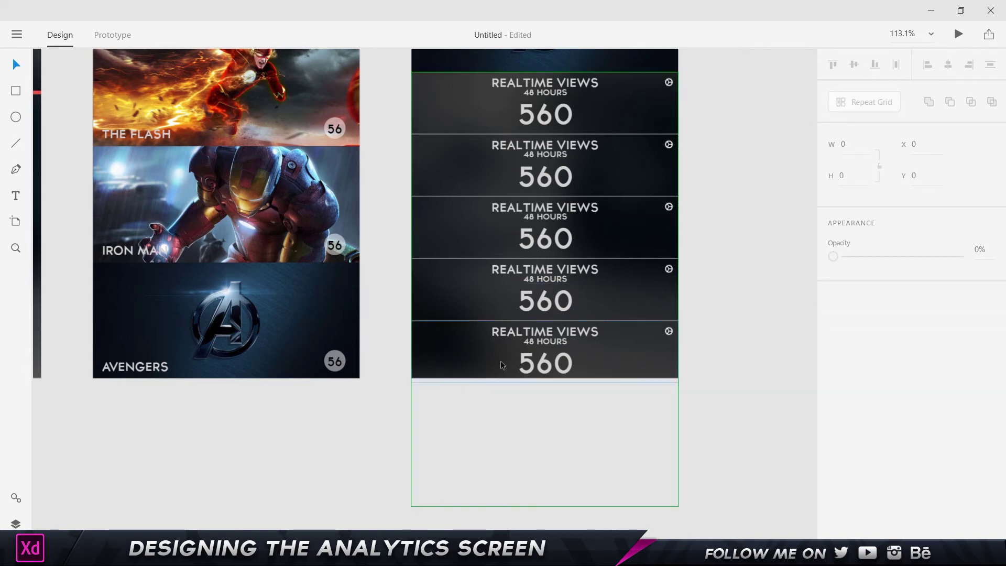
Extend the Statistics Screen artboard downward to a height of 811 px so it covers all seven statistic rows.
scroll(610, 178, "down", 2)
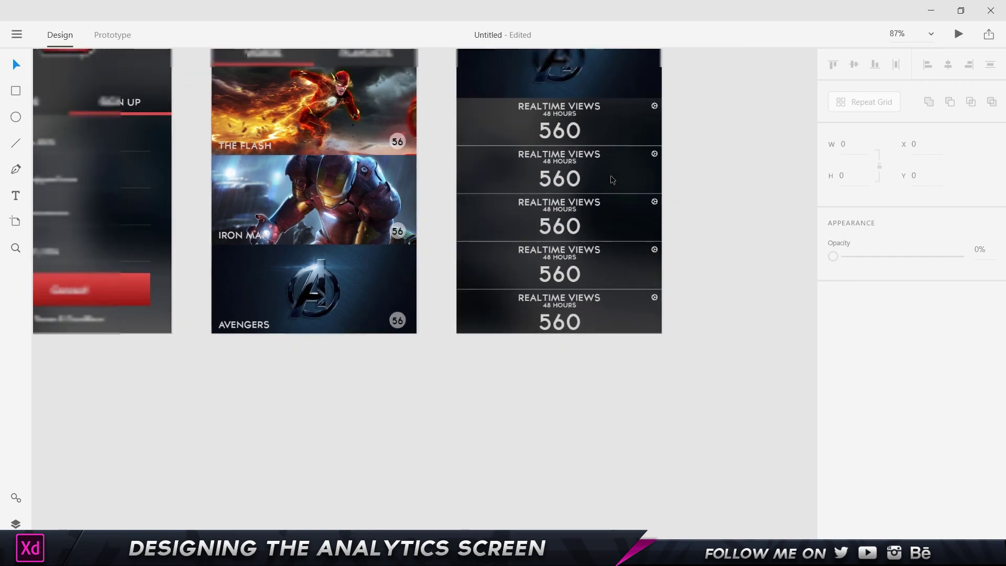
scroll(611, 175, "up", 1)
scroll(652, 126, "up", 1)
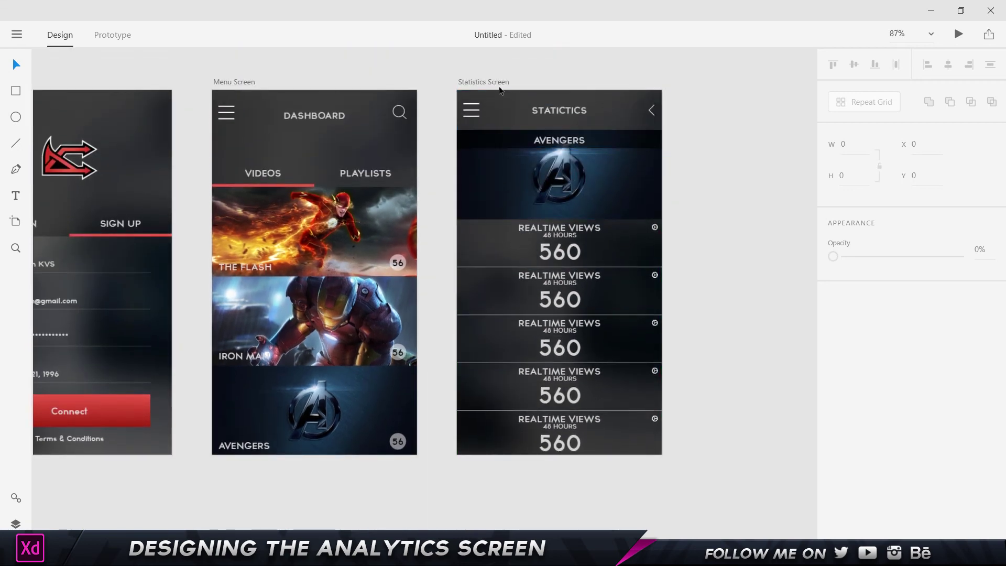
left_click(484, 80)
scroll(752, 155, "down", 2)
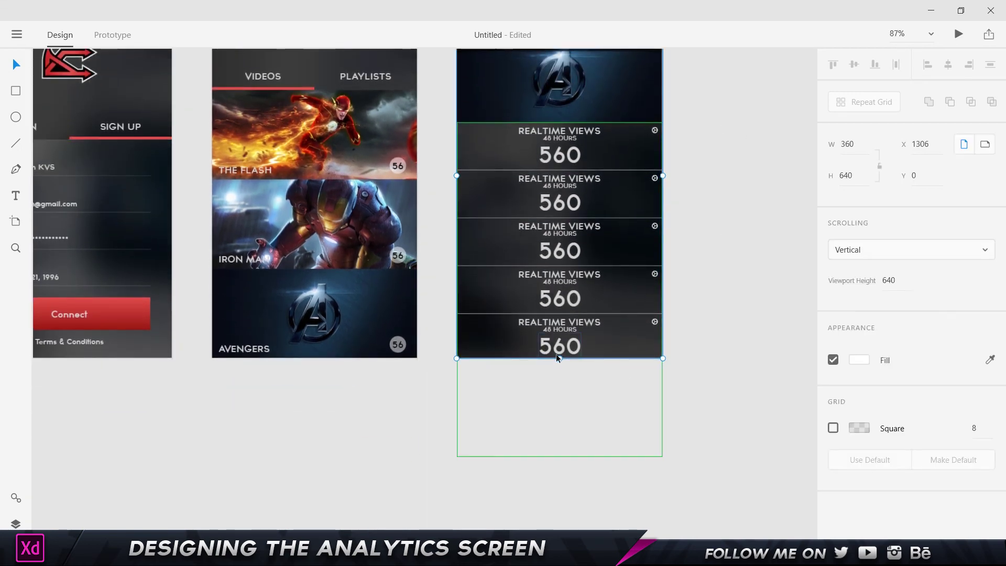
left_click_drag(559, 358, 565, 456)
left_click(694, 407)
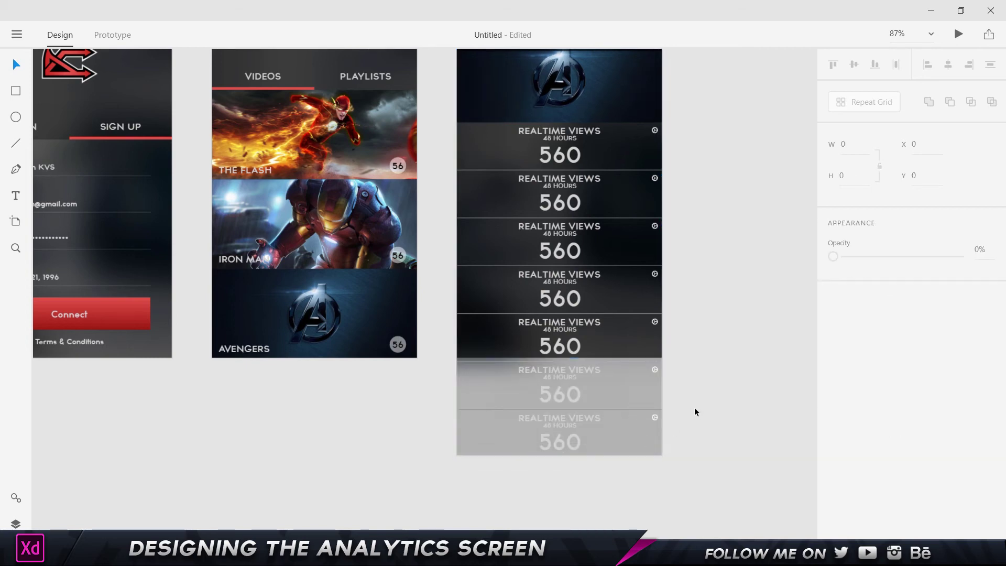
Unlock the Background Image layer of the Statistics Screen and enlarge it proportionally to about 1238 × 824 px to fill the taller artboard.
scroll(695, 407, "up", 2)
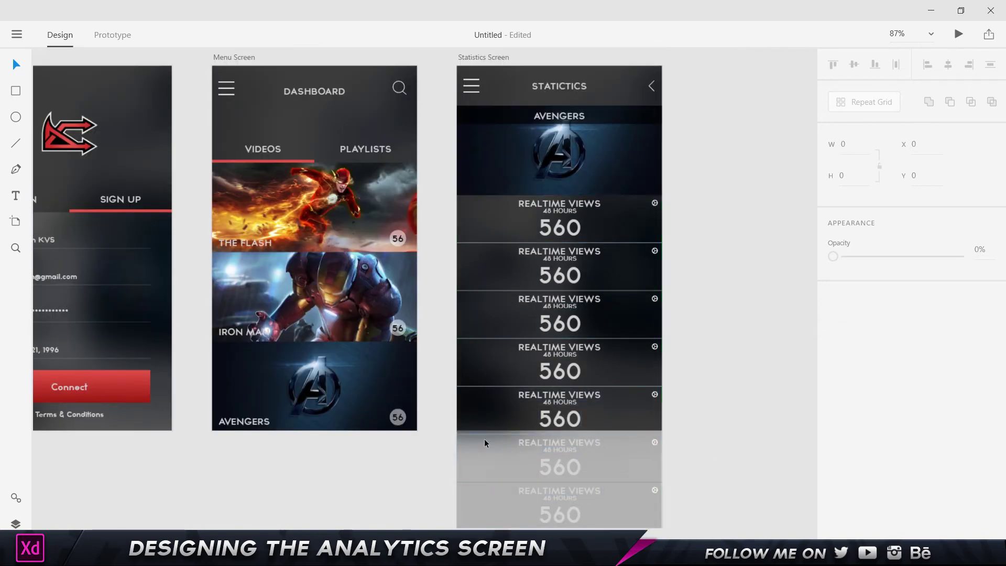
left_click(16, 524)
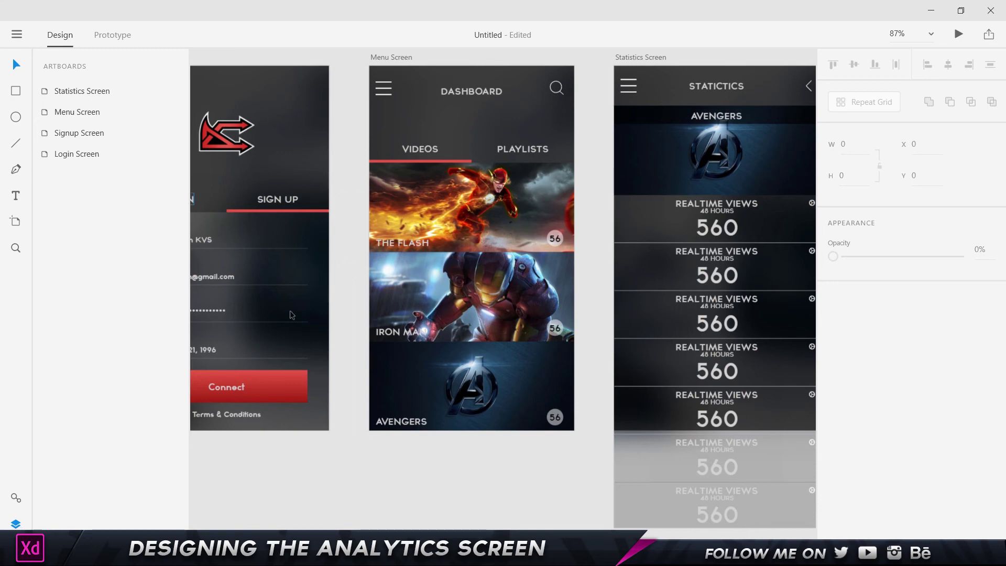
left_click(644, 58)
double_click(78, 91)
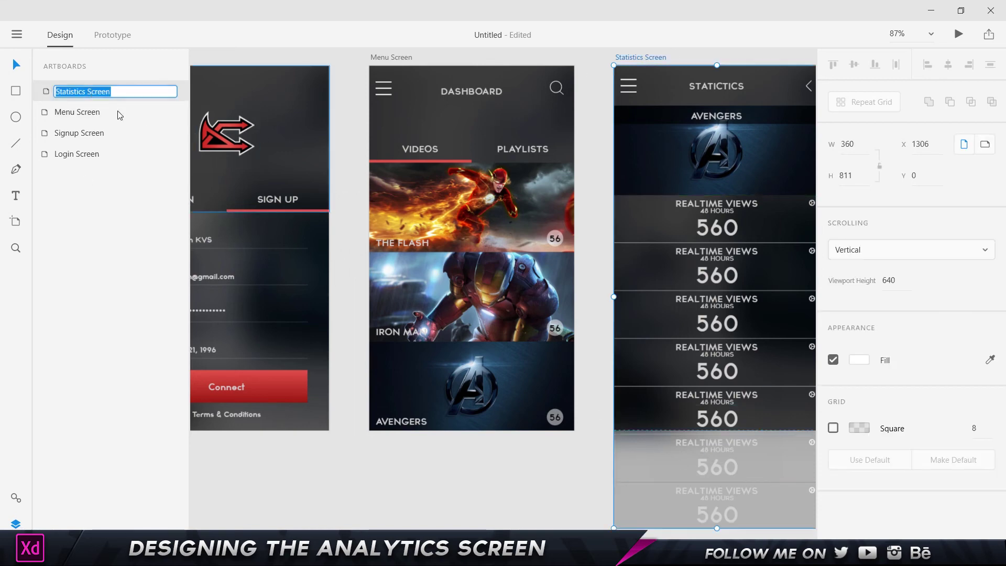
key("Escape")
double_click(43, 94)
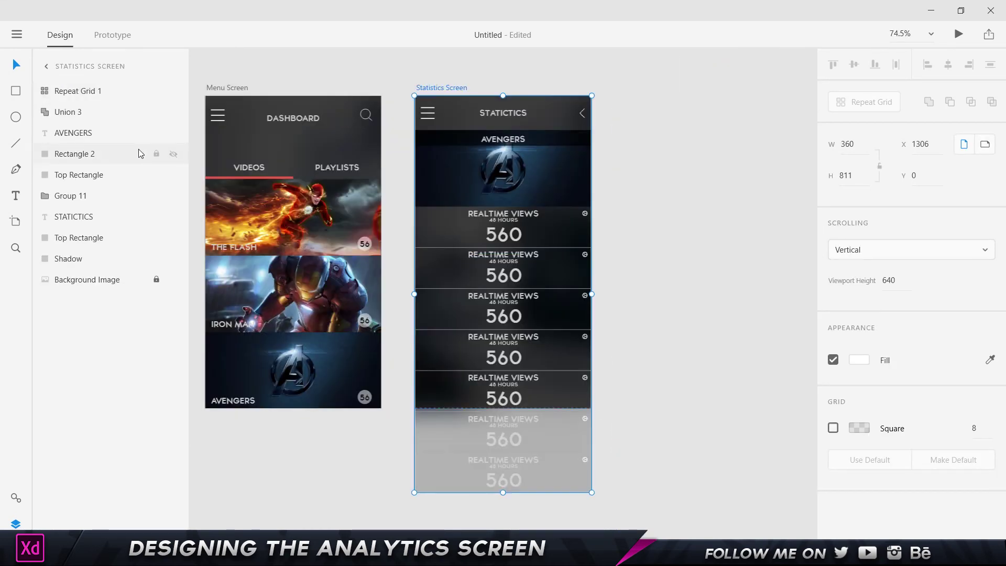
left_click(89, 280)
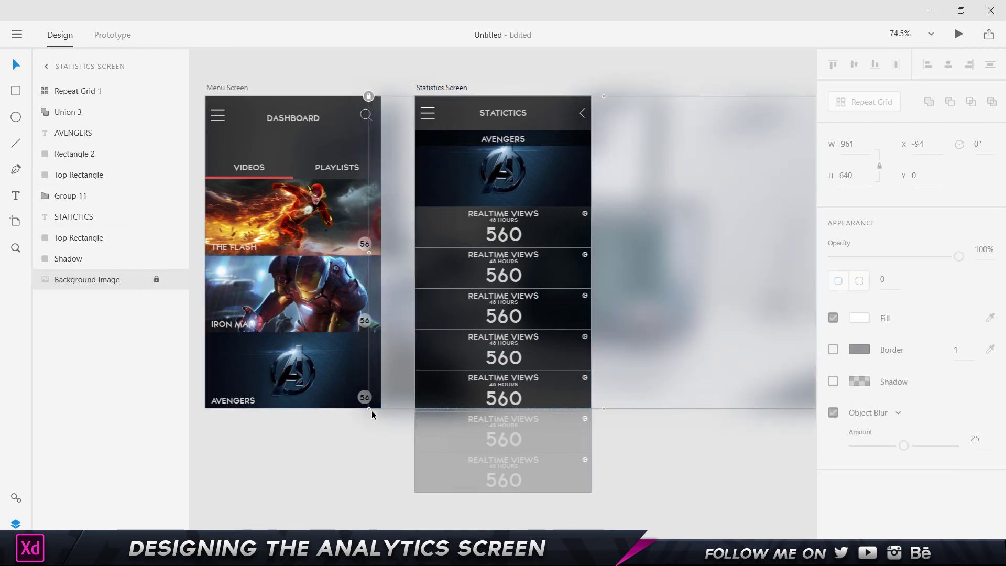
left_click(156, 279)
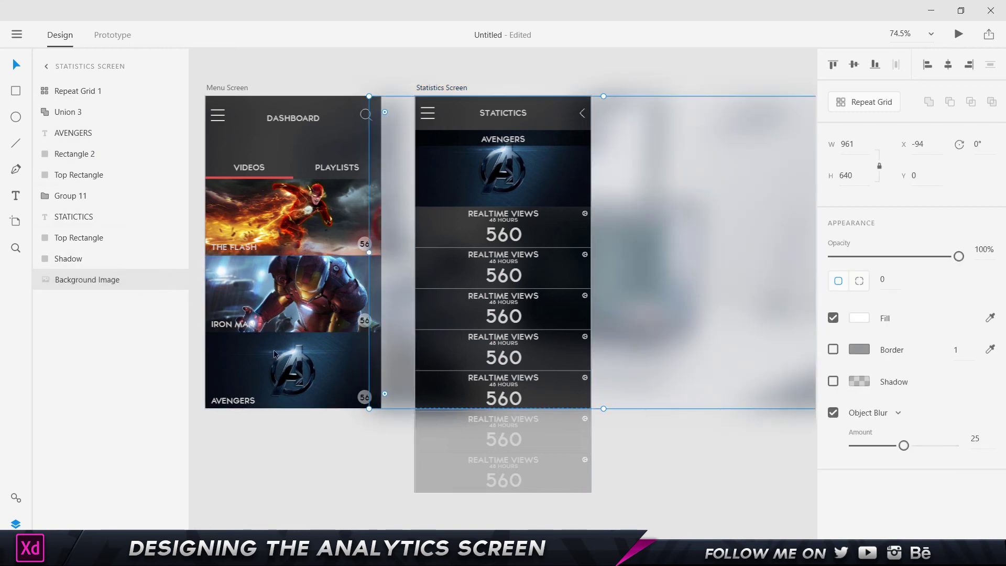
left_click_drag(369, 409, 234, 498)
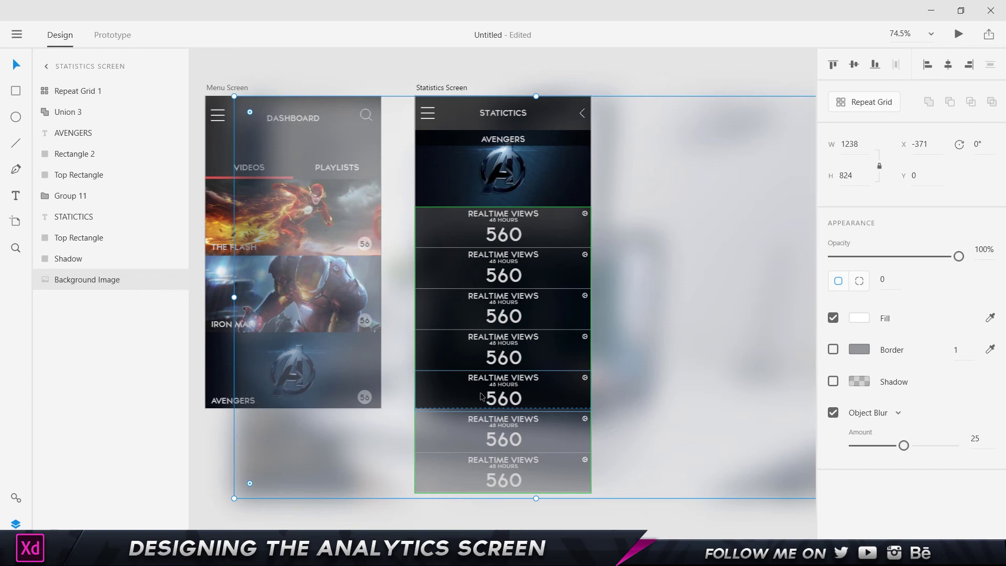
Stretch the Shadow layer of the Statistics Screen down to a height of about 814 px, covering the whole artboard.
left_click(74, 258)
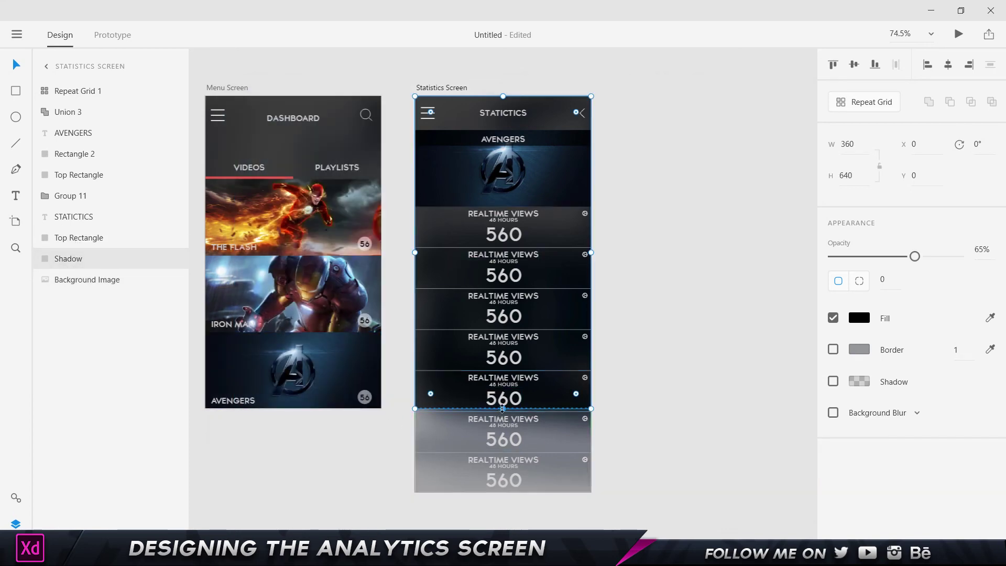
left_click_drag(503, 409, 504, 498)
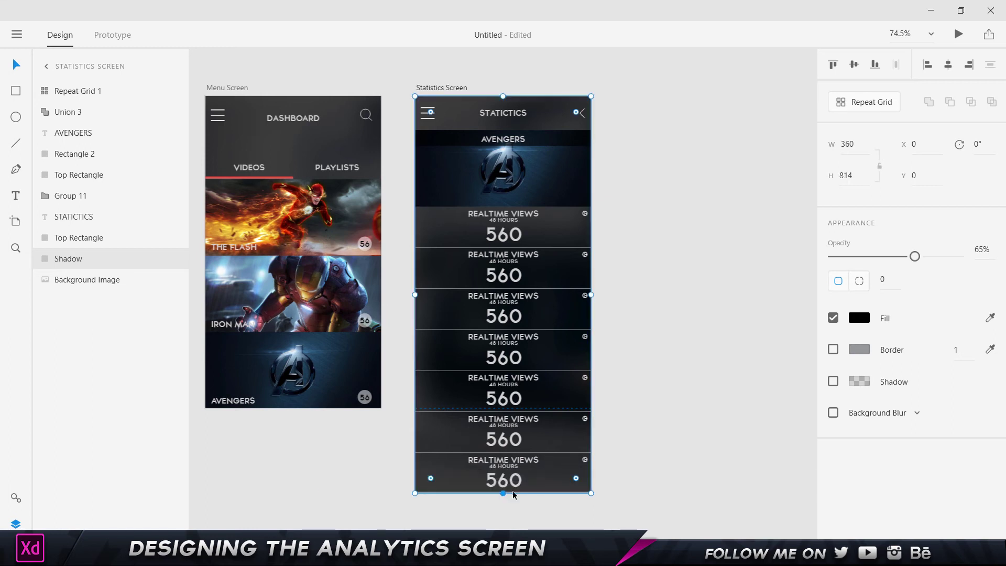
left_click(679, 435)
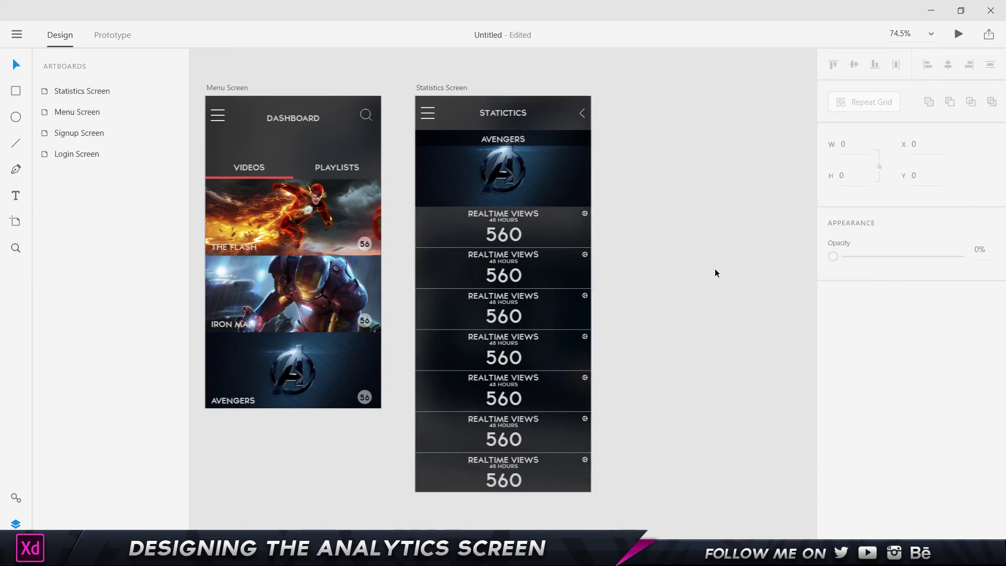
left_click(15, 524)
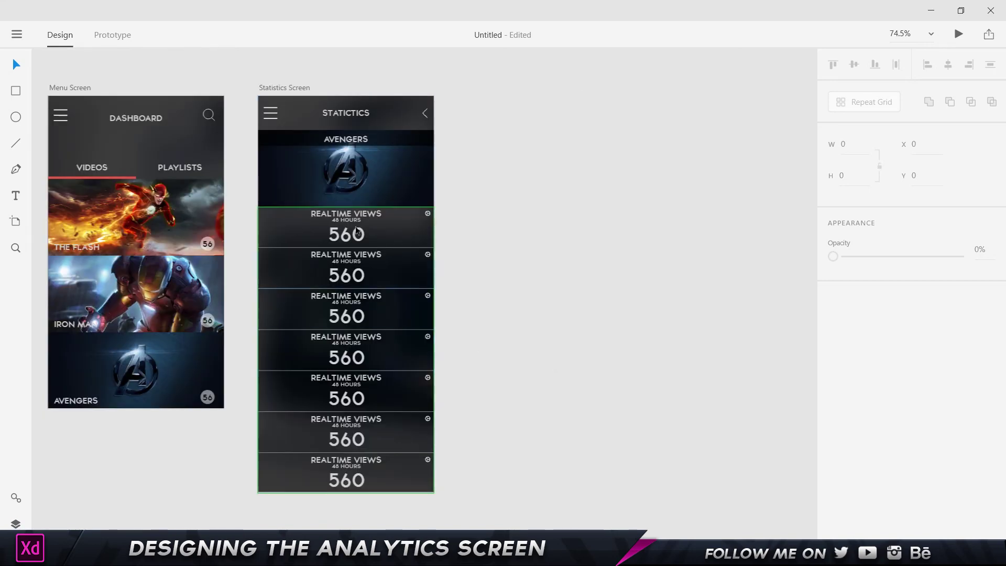
Select the background of the first Realtime Views row and check the settings gear in the document's symbols.
scroll(589, 202, "left", 5)
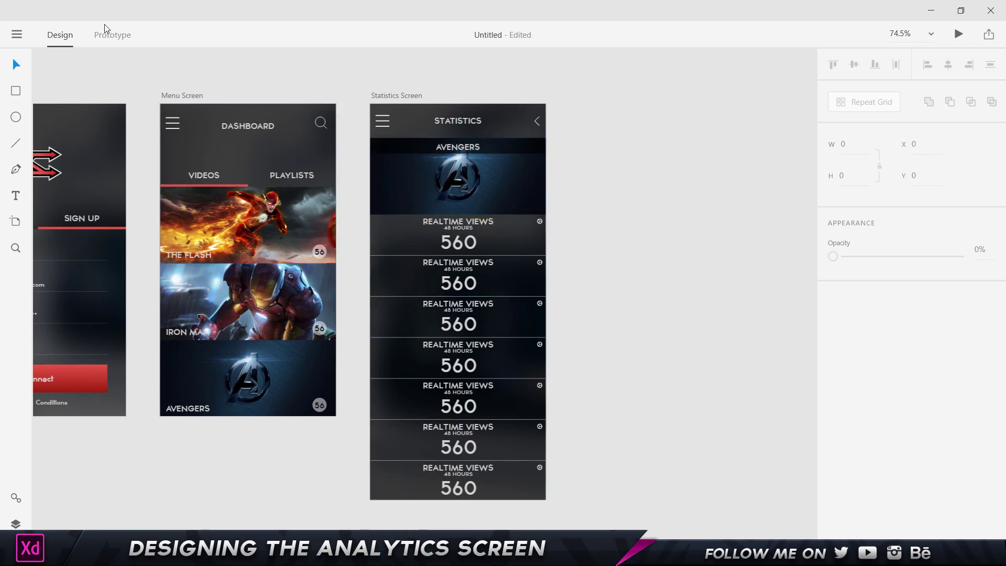
scroll(639, 128, "up", 1)
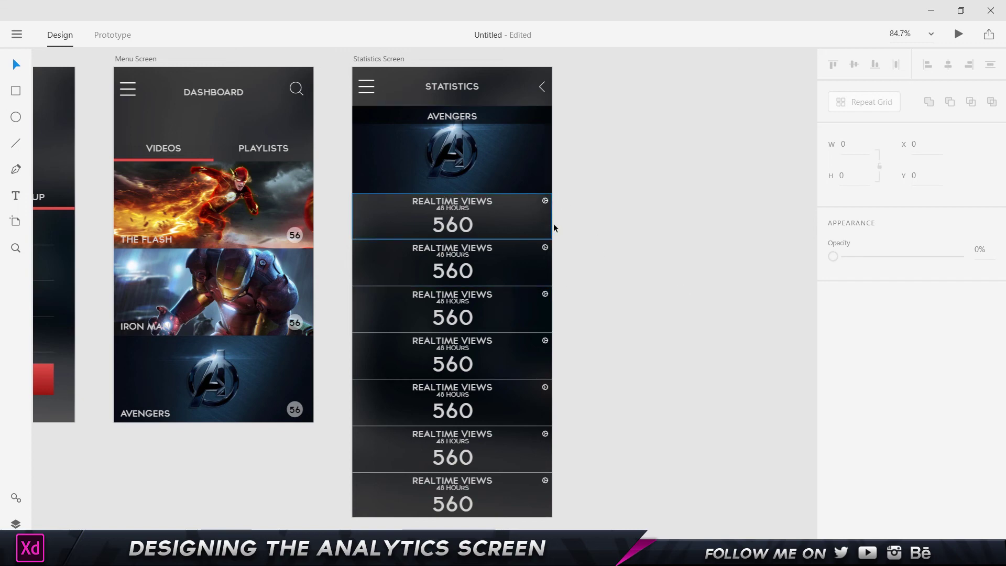
left_click(545, 203)
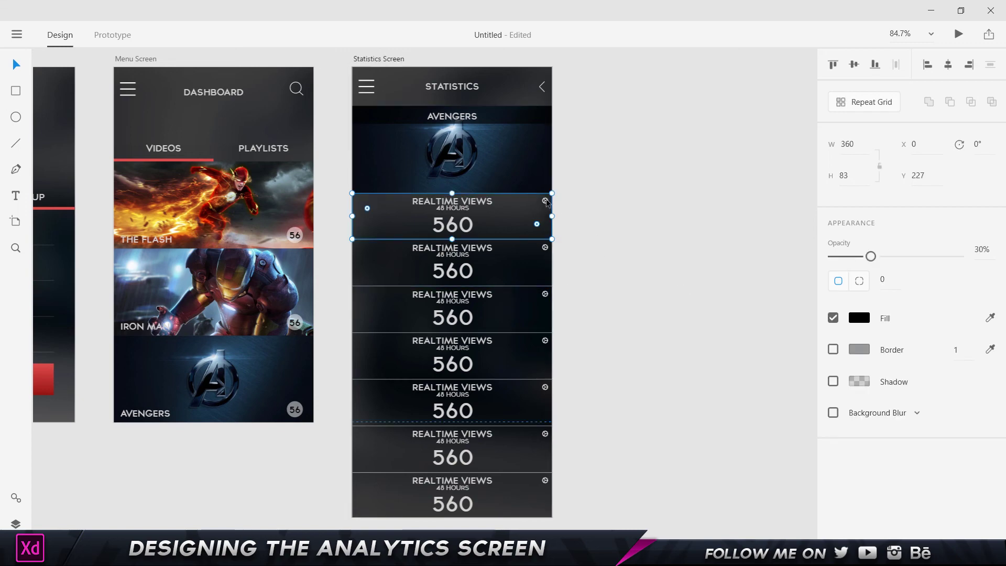
left_click(16, 497)
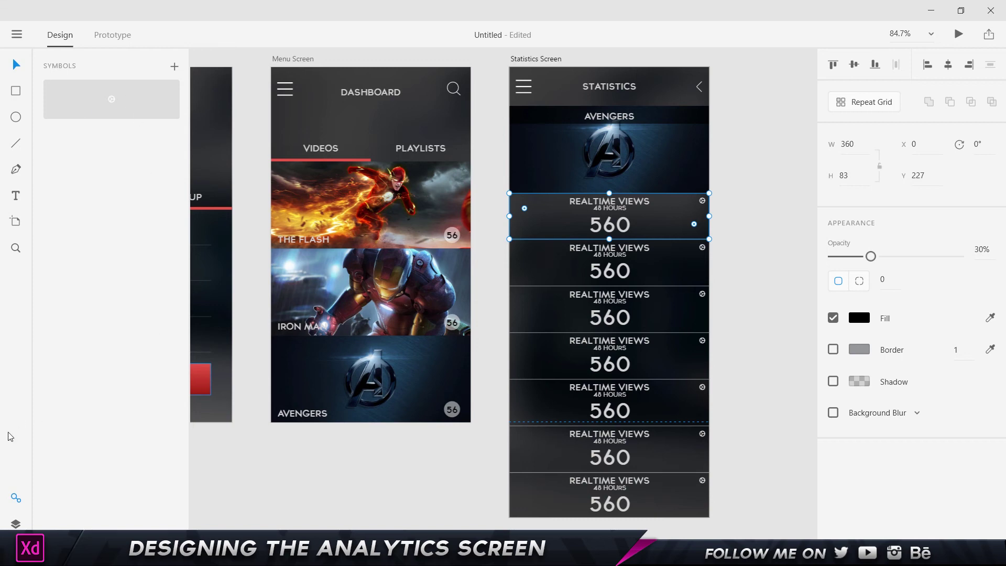
left_click(14, 501)
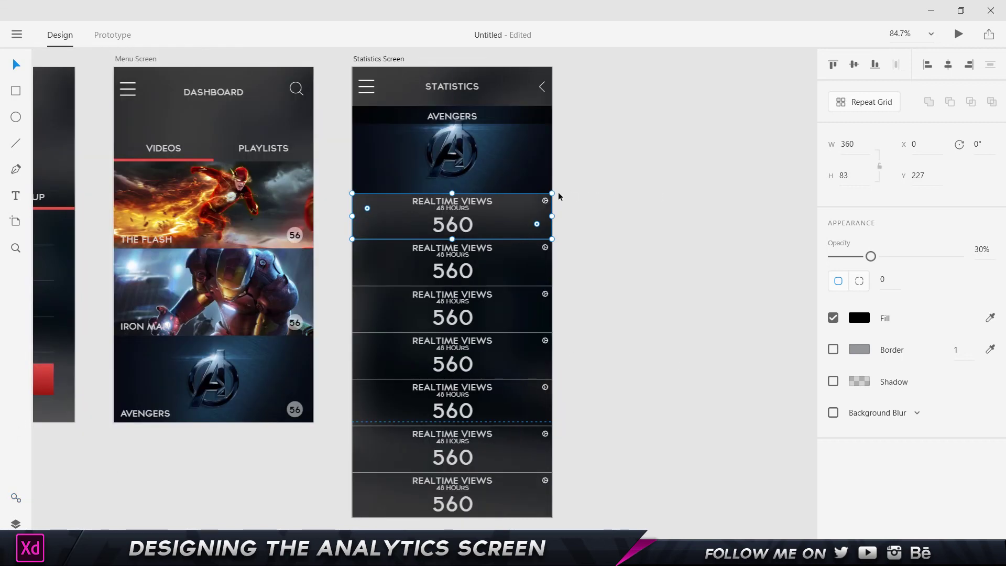
Try recolouring the settings gear symbol in the first Realtime Views row with a solid #FF0000 red fill.
scroll(537, 222, "up", 5)
right_click(523, 170)
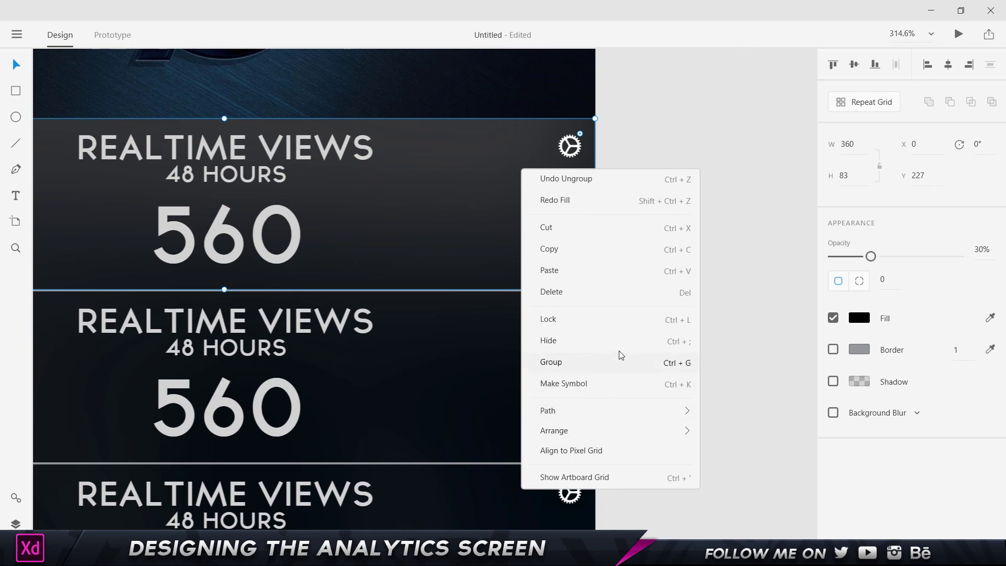
left_click(588, 143)
left_click(579, 150)
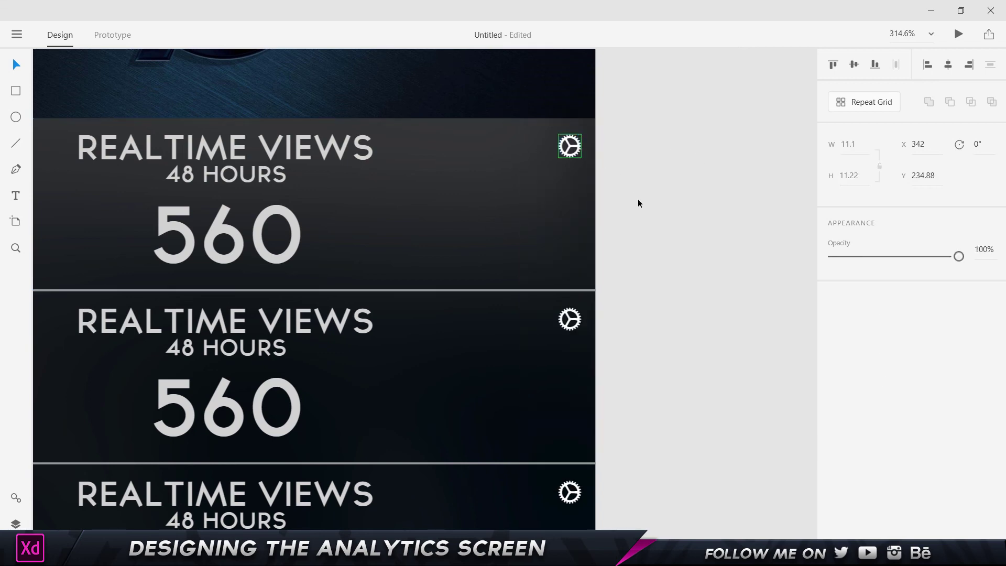
left_click(584, 155)
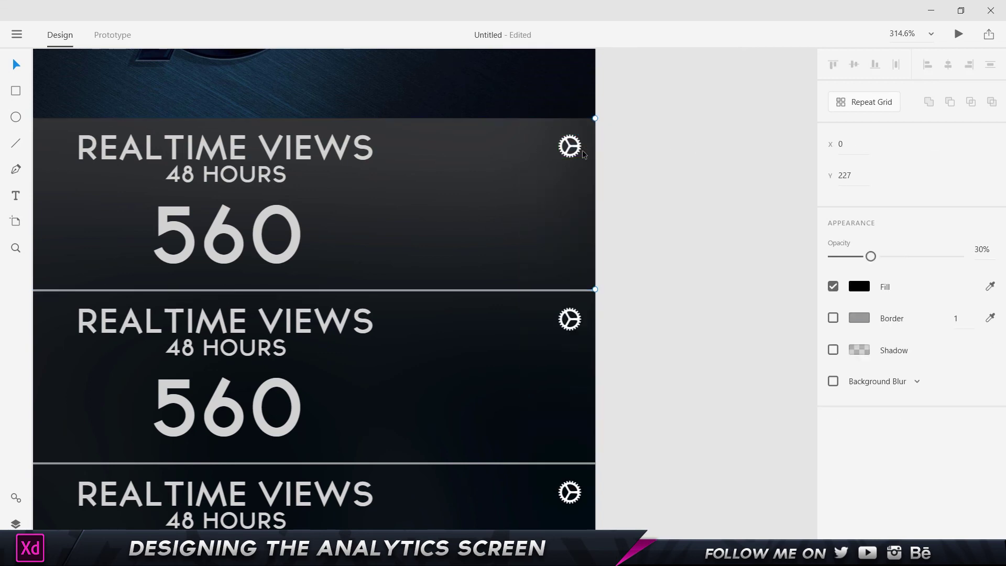
left_click(582, 151)
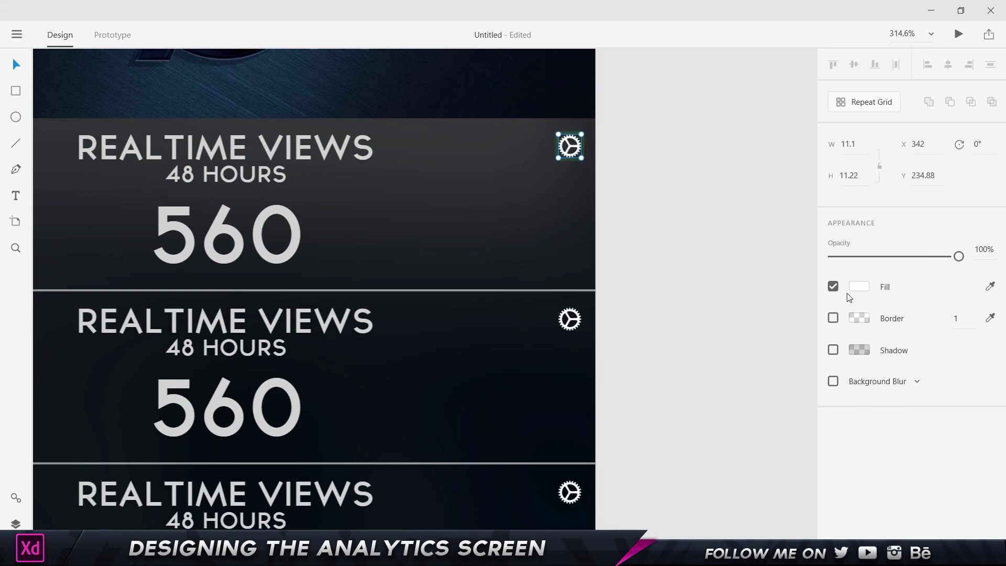
left_click(864, 291)
left_click_drag(782, 247, 793, 193)
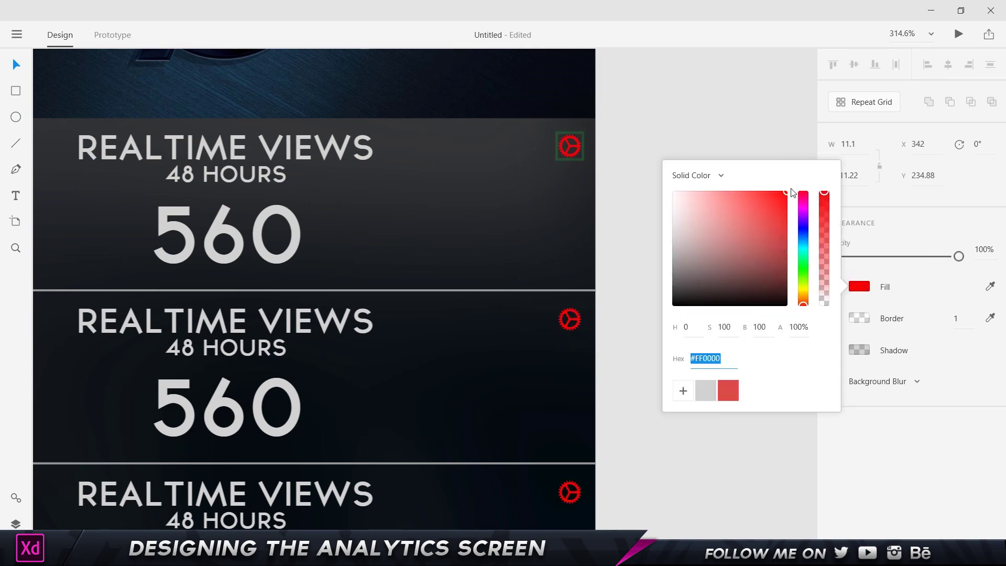
left_click(781, 142)
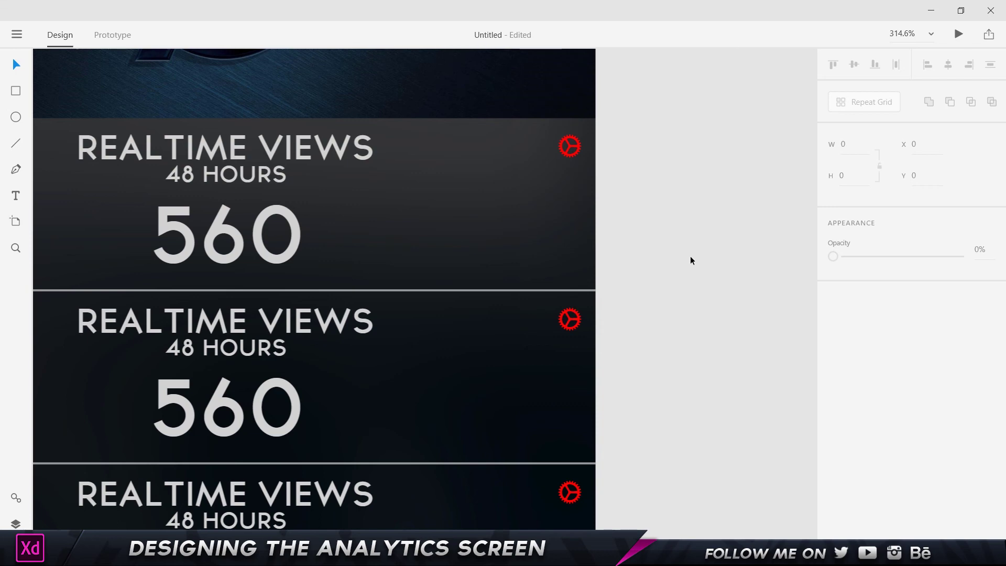
Compare the gear in the symbols list with the gears in all rows, and undo its red fill.
left_click(15, 498)
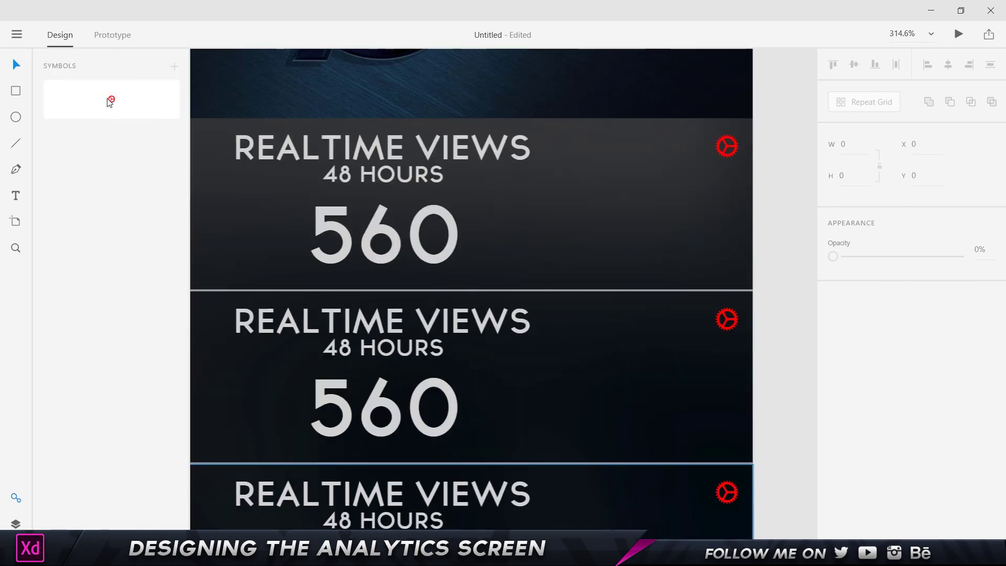
left_click(15, 498)
scroll(612, 314, "down", 5)
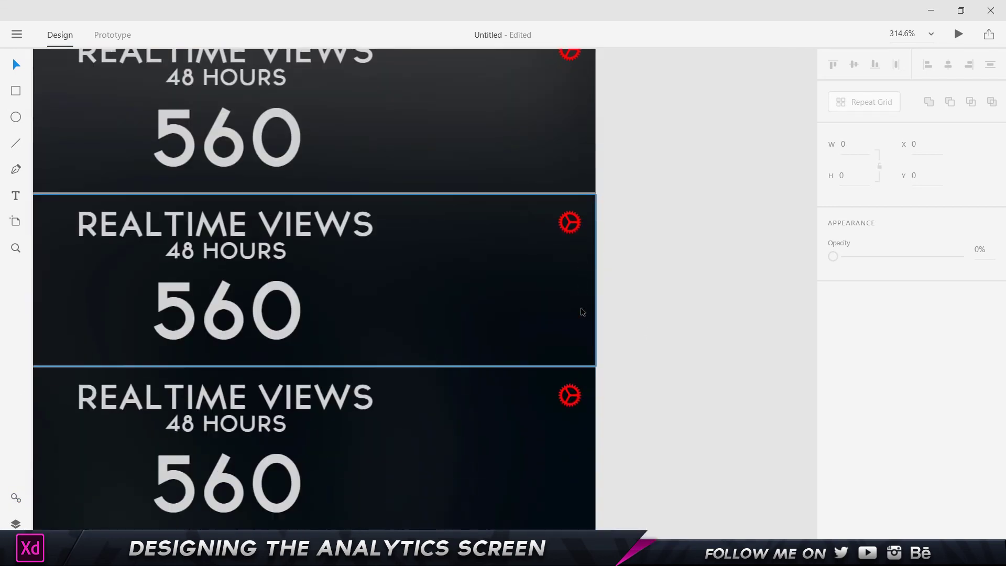
scroll(579, 385, "down", 5)
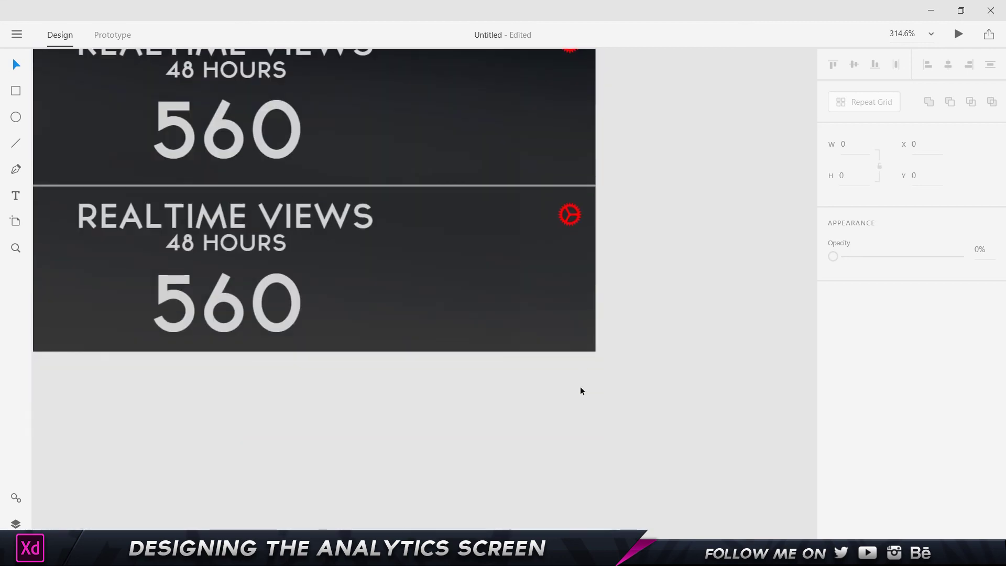
scroll(583, 404, "up", 6)
scroll(584, 409, "up", 5)
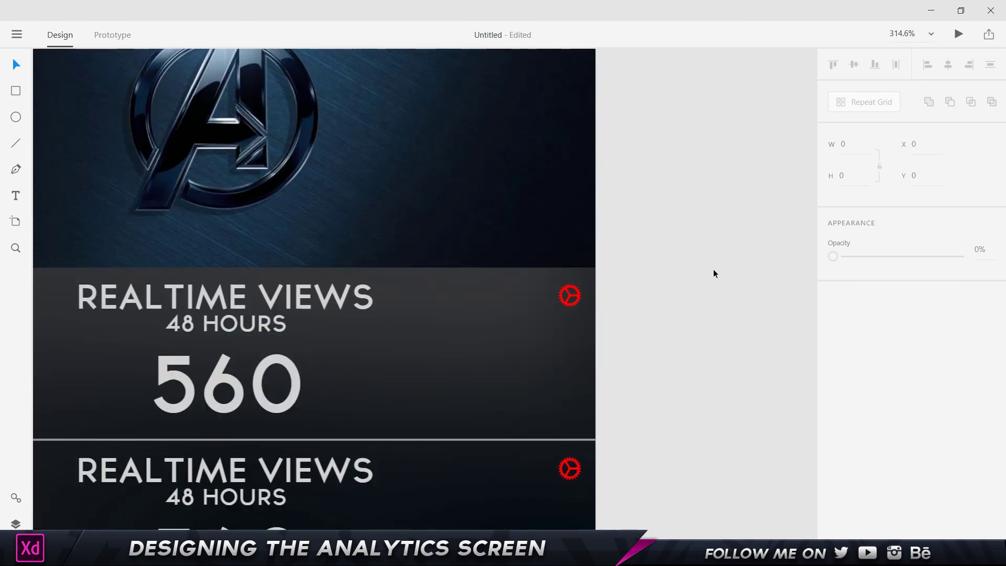
key("ctrl+z")
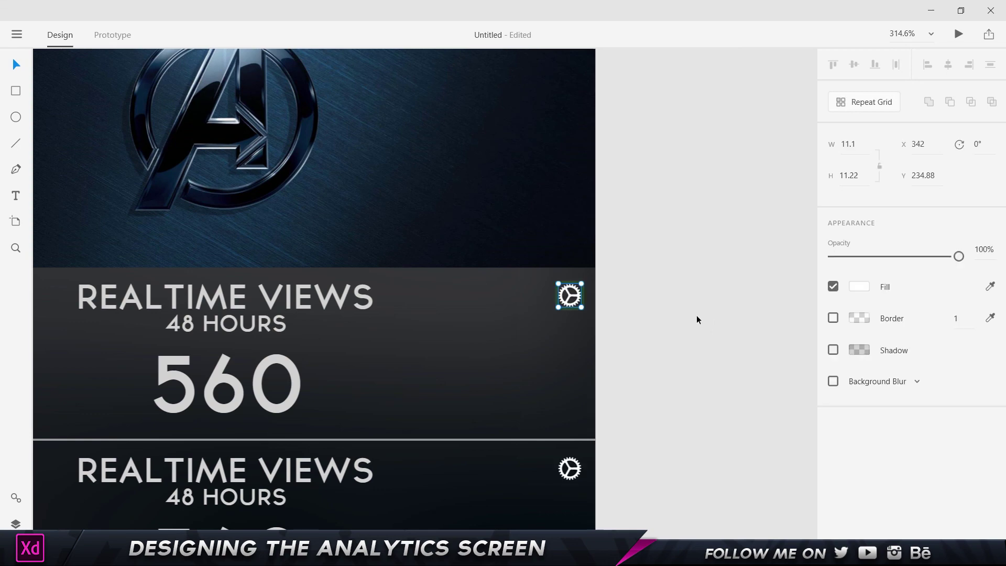
Try a different fill colour on the 560 text in the first Realtime Views row.
left_click(275, 365)
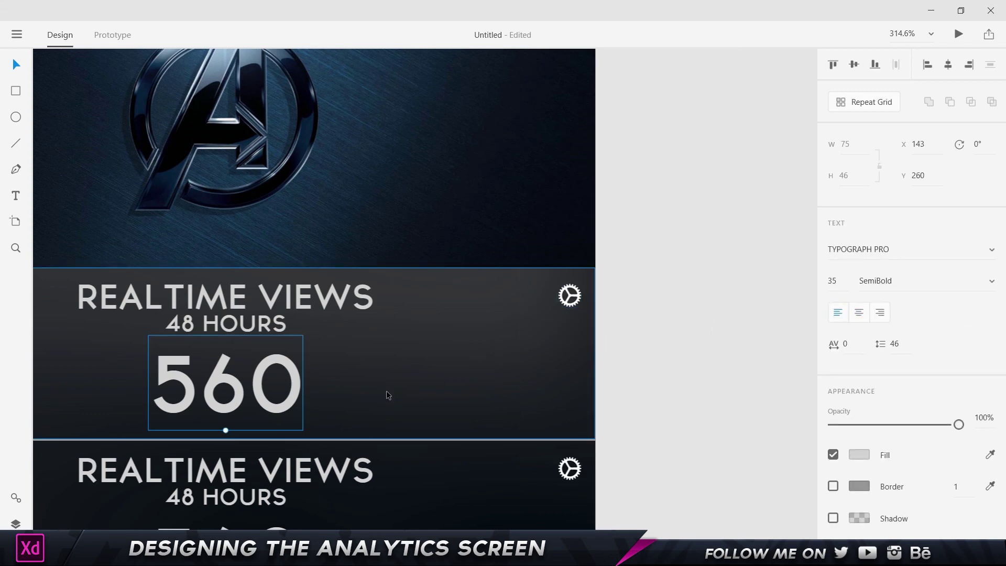
left_click(16, 498)
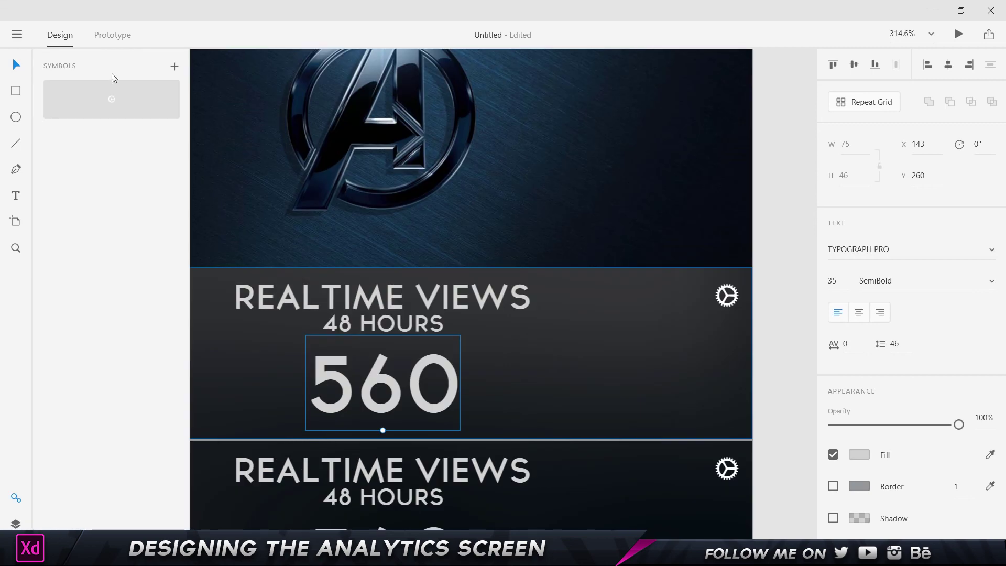
left_click(859, 455)
left_click_drag(775, 335, 822, 310)
left_click(797, 254)
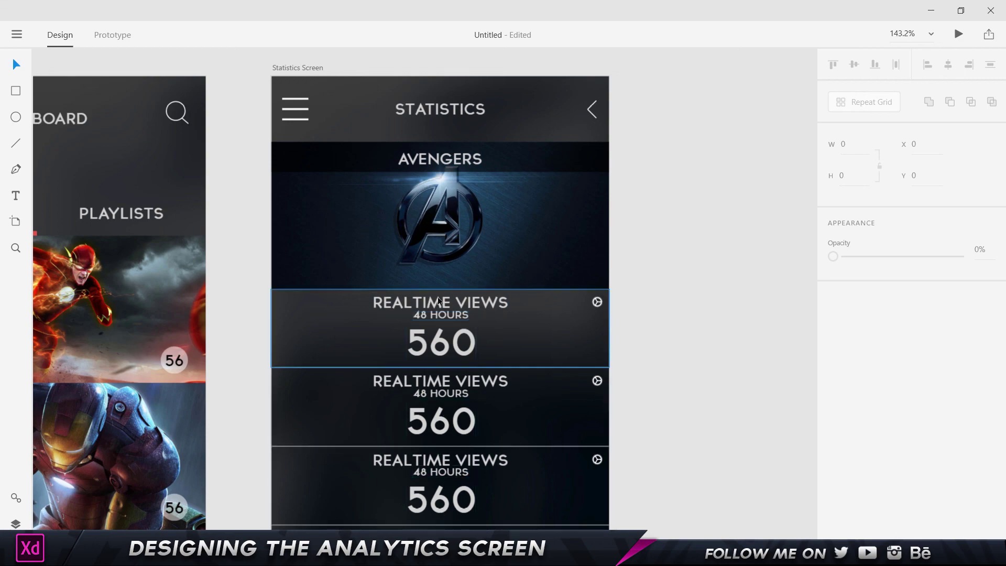
scroll(468, 369, "down", 2)
scroll(466, 367, "down", 2)
scroll(466, 367, "down", 2)
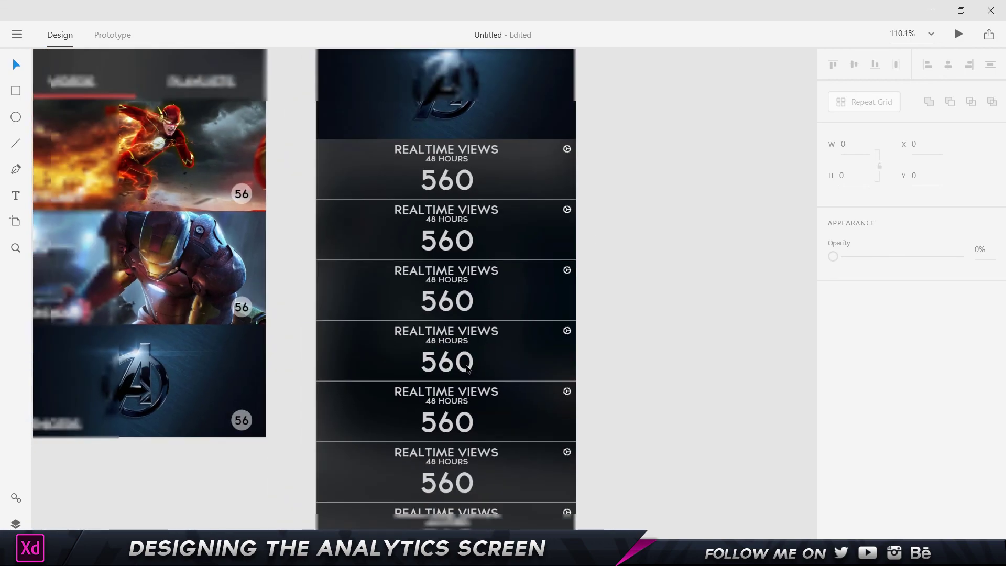
scroll(466, 369, "down", 3)
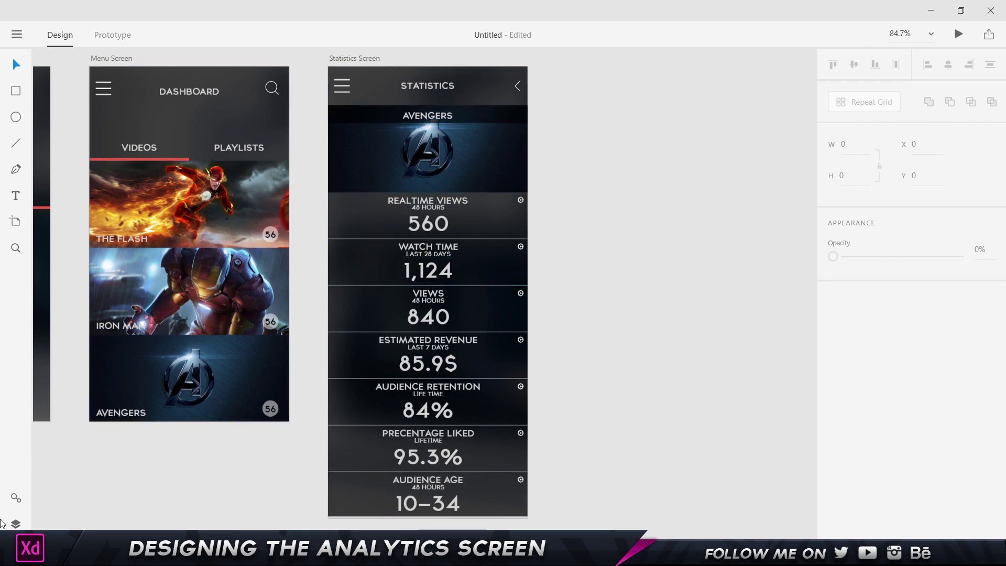
Inspect the layers of the Statistics Screen and the Pasteboard to identify the stray line below the Audience Age row.
left_click(15, 524)
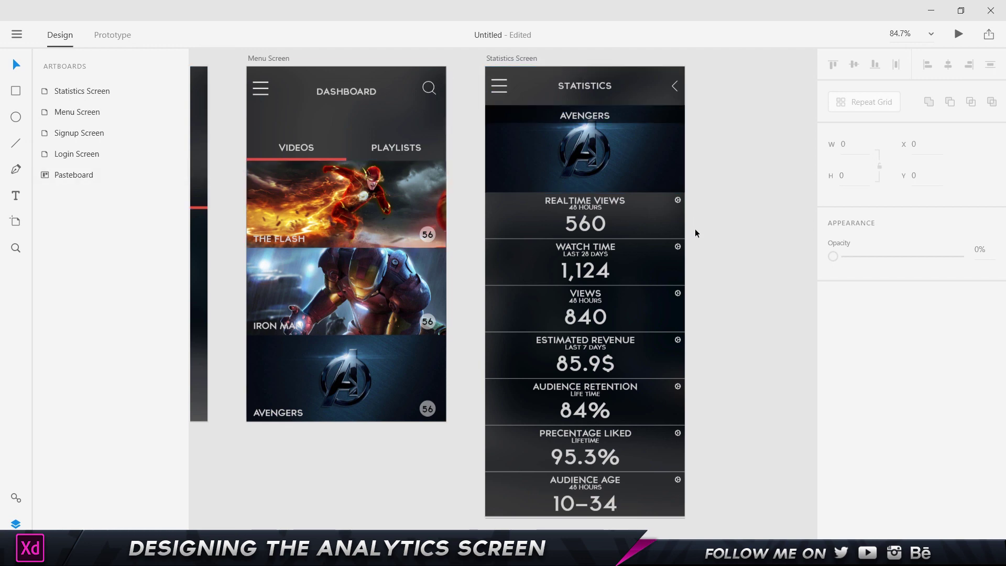
scroll(584, 420, "down", 3)
scroll(606, 407, "up", 5)
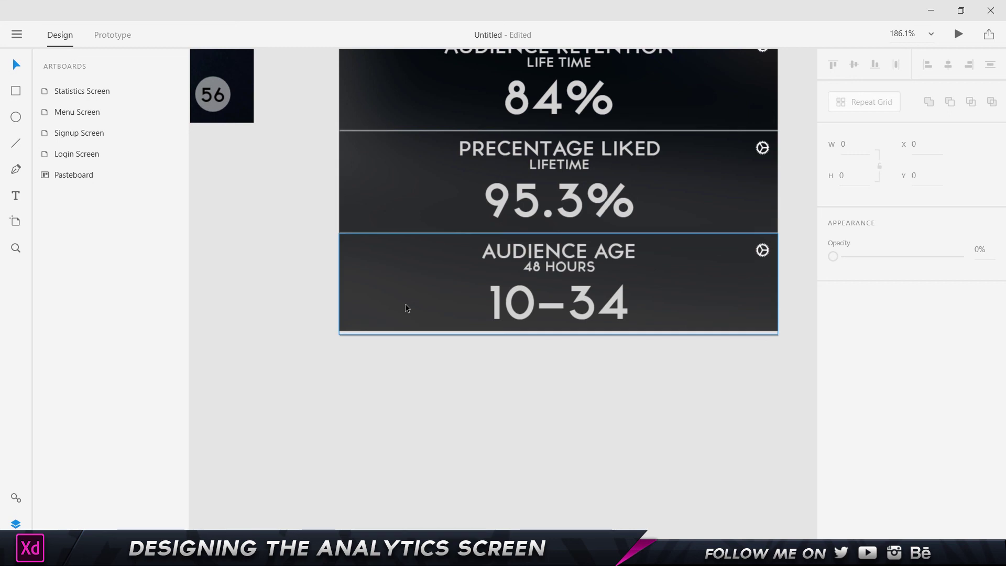
left_click(418, 283)
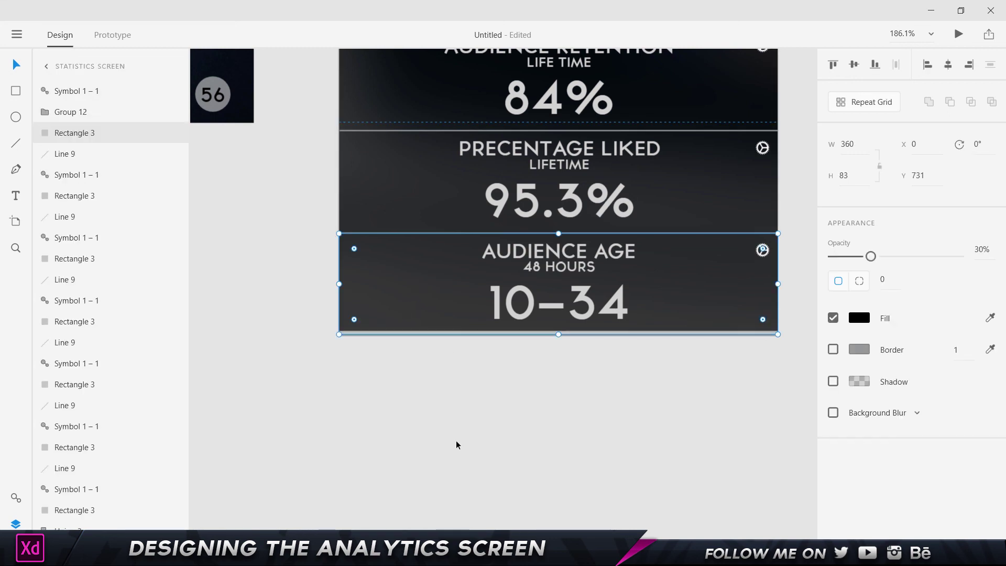
left_click(456, 445)
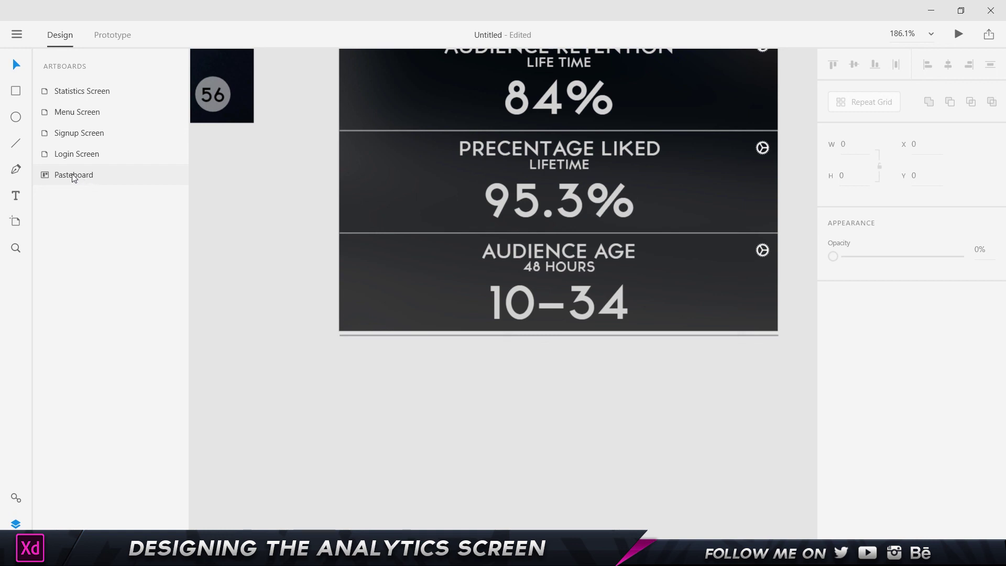
left_click(53, 179)
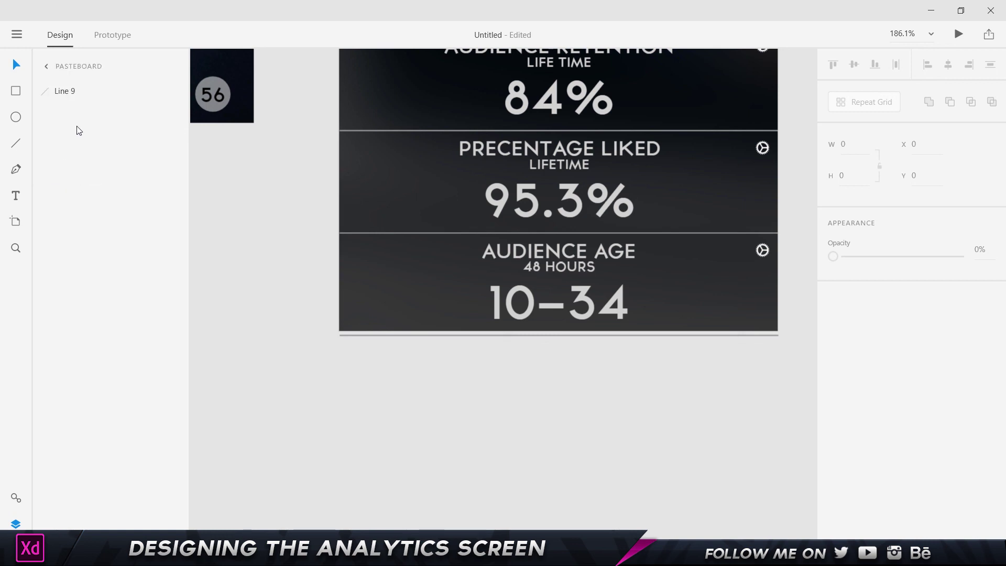
left_click(73, 91)
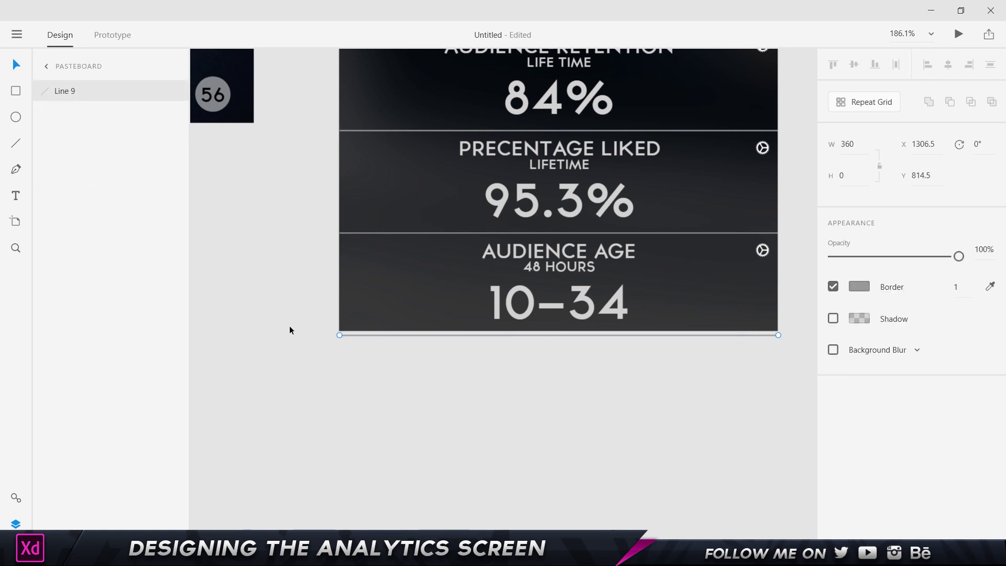
left_click(44, 69)
Extend the Statistics Screen artboard's bottom edge slightly so it takes in the separator line below the Audience Age row.
key("ctrl+0")
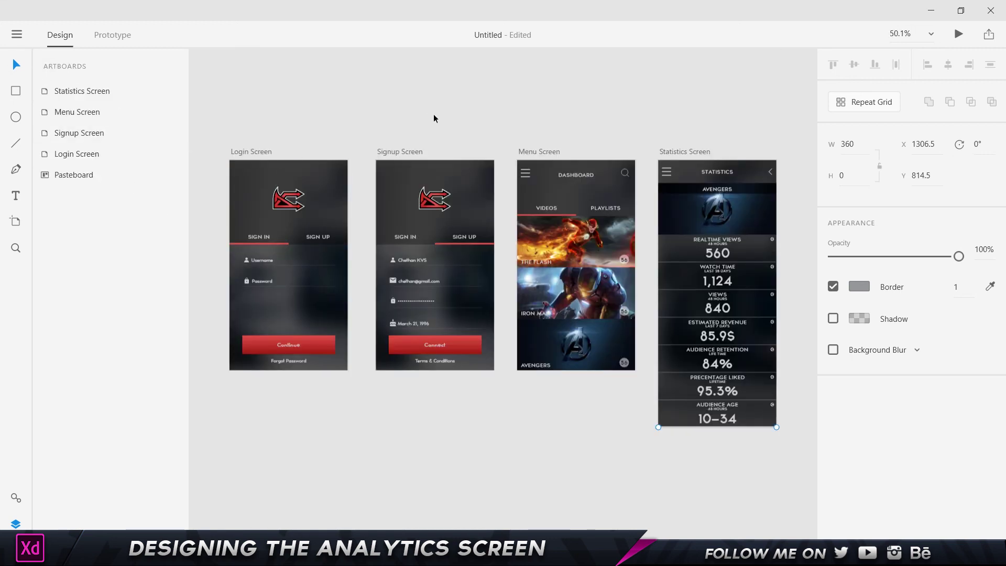
left_click(688, 152)
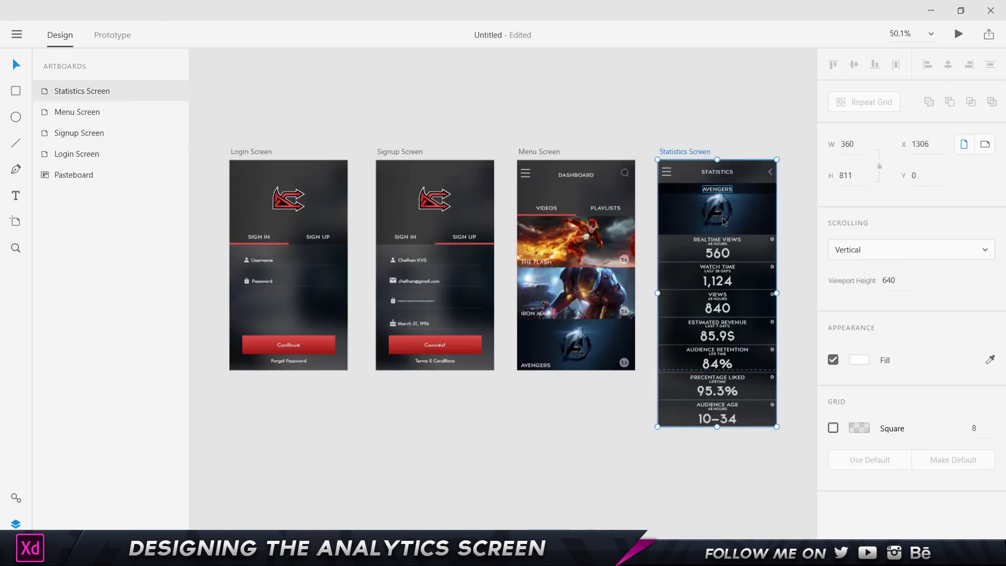
scroll(731, 452, "up", 5)
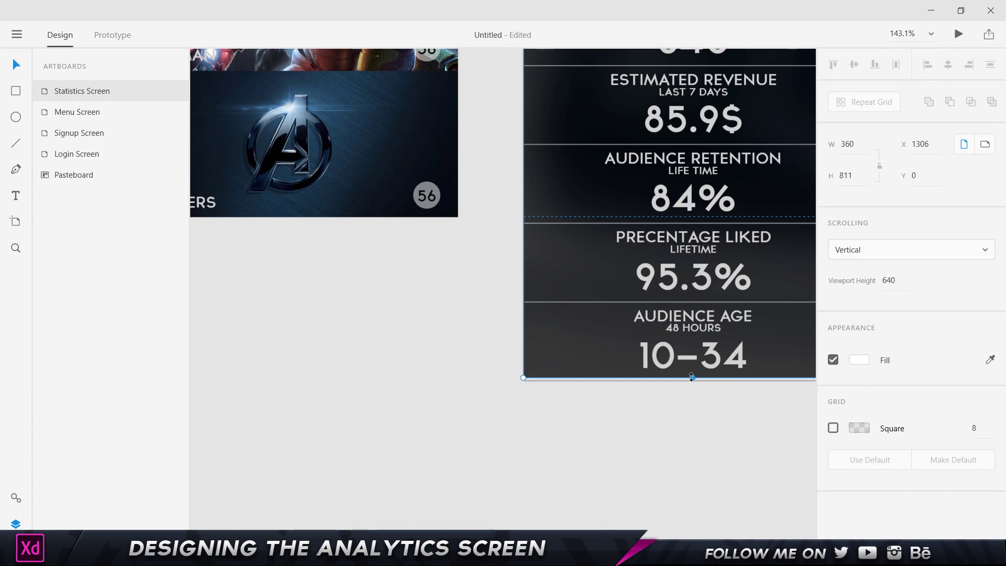
left_click_drag(691, 377, 690, 380)
left_click(677, 409)
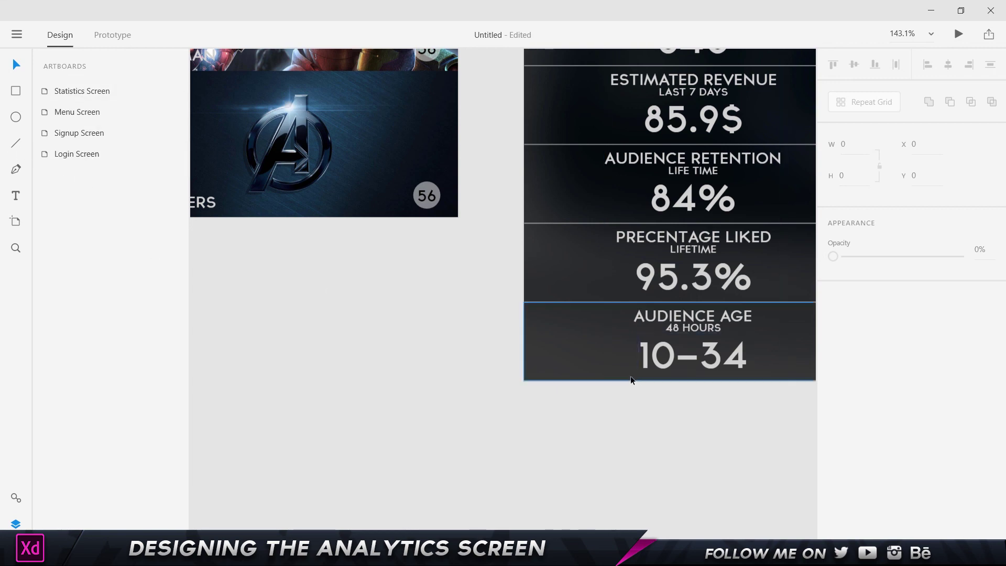
Review the whole Statistics Screen next to the Menu and Signup screens and inspect its hamburger menu icon.
scroll(567, 240, "up", 3)
scroll(566, 242, "up", 3)
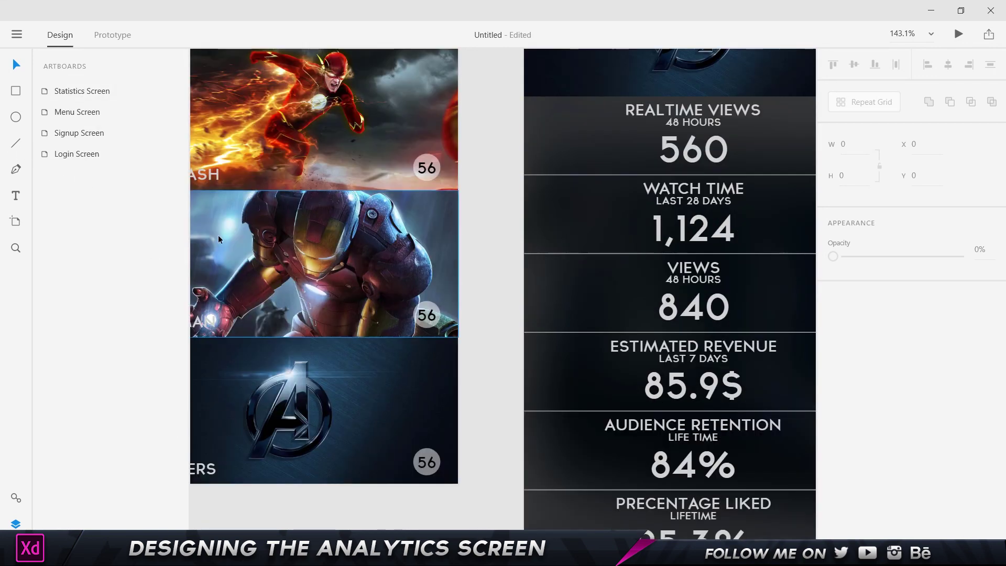
scroll(444, 271, "right", 3)
scroll(444, 271, "down", 5)
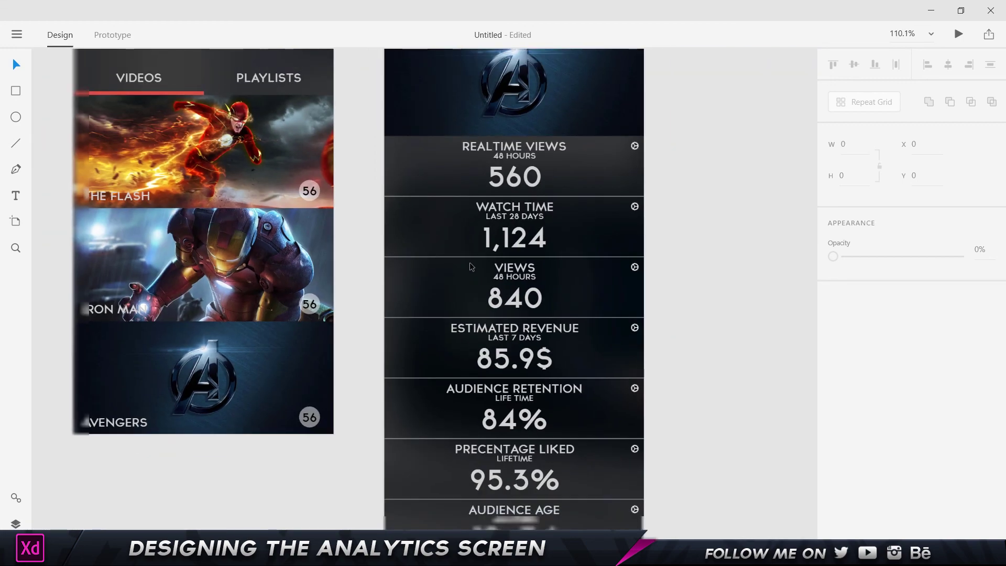
scroll(654, 184, "up", 1)
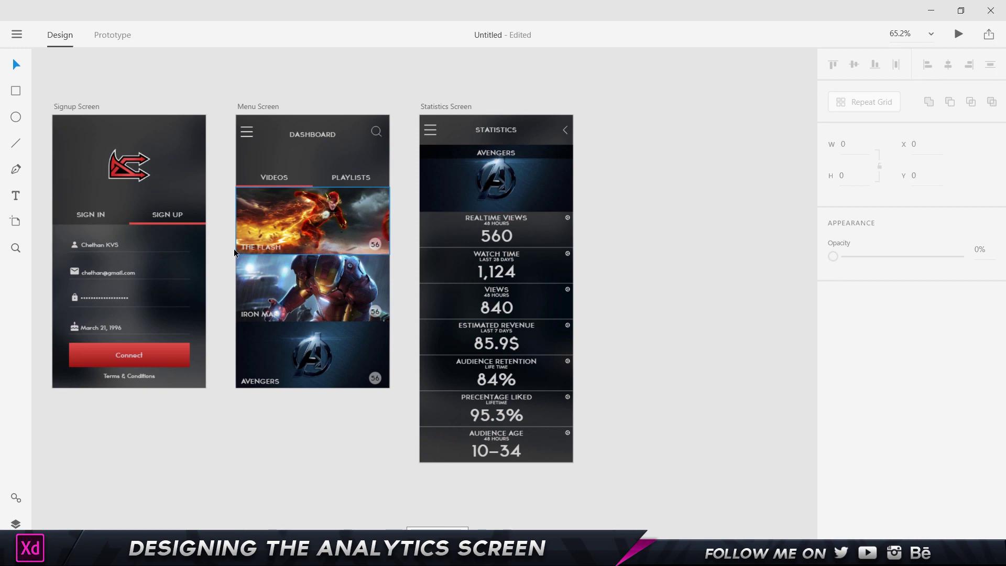
left_click(430, 132)
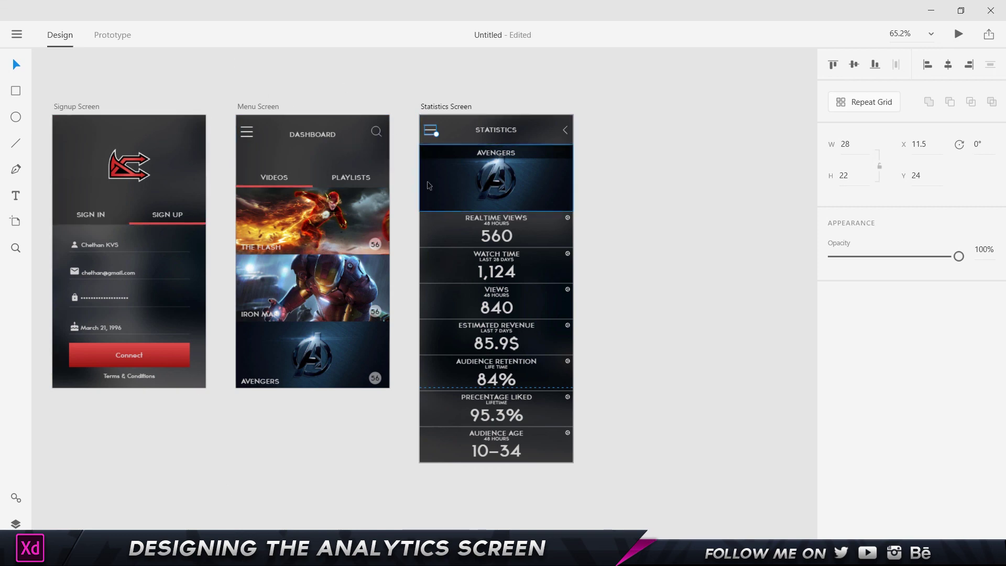
left_click(627, 136)
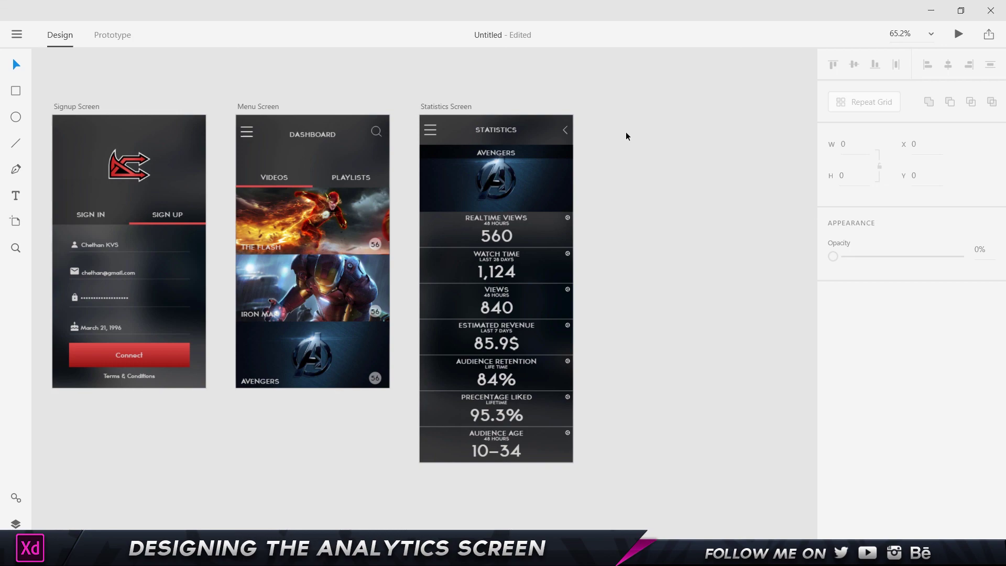